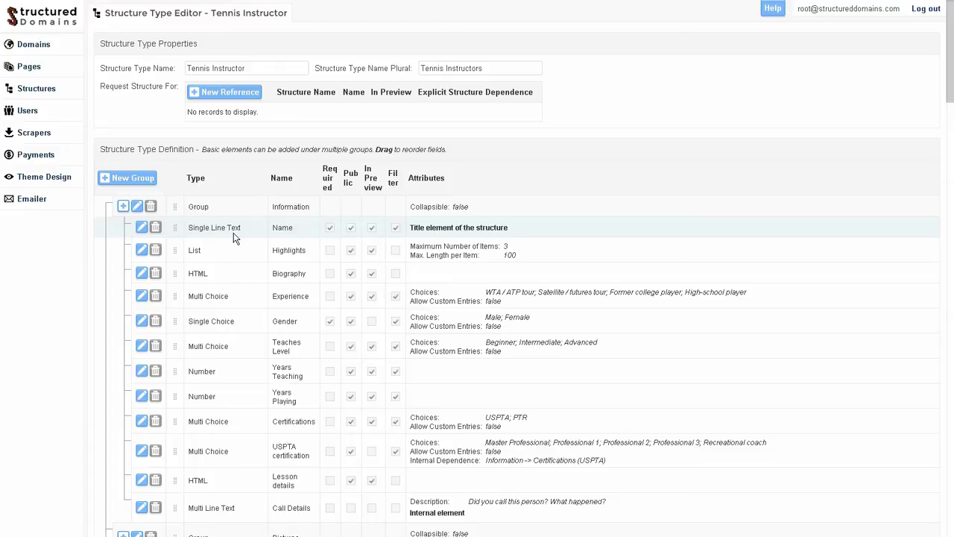
# - Review the choices of the Experience field in the Information group, leaving the field's settings as they are
pyautogui.click(142, 297)
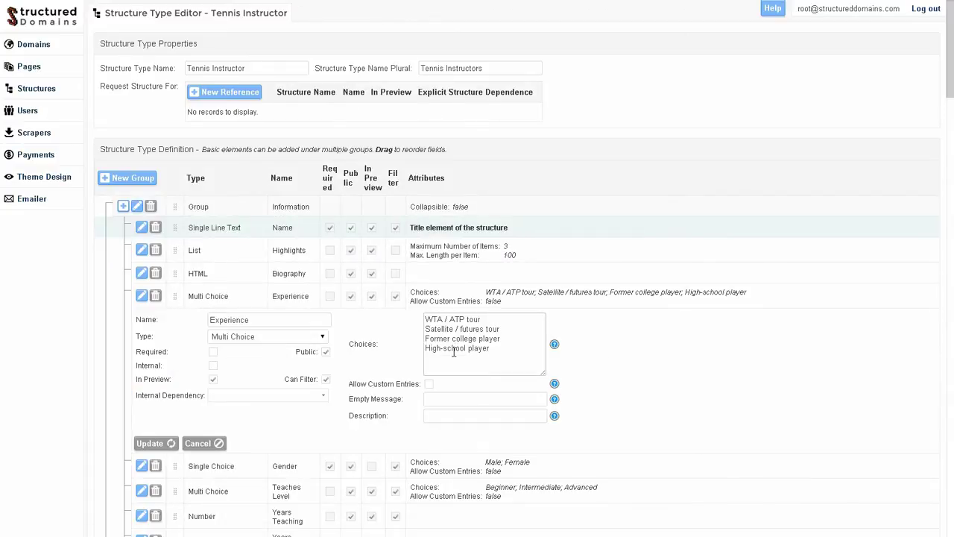
pyautogui.moveTo(495, 353)
pyautogui.mouseDown()
pyautogui.moveTo(426, 350)
pyautogui.moveTo(500, 339)
pyautogui.mouseUp()
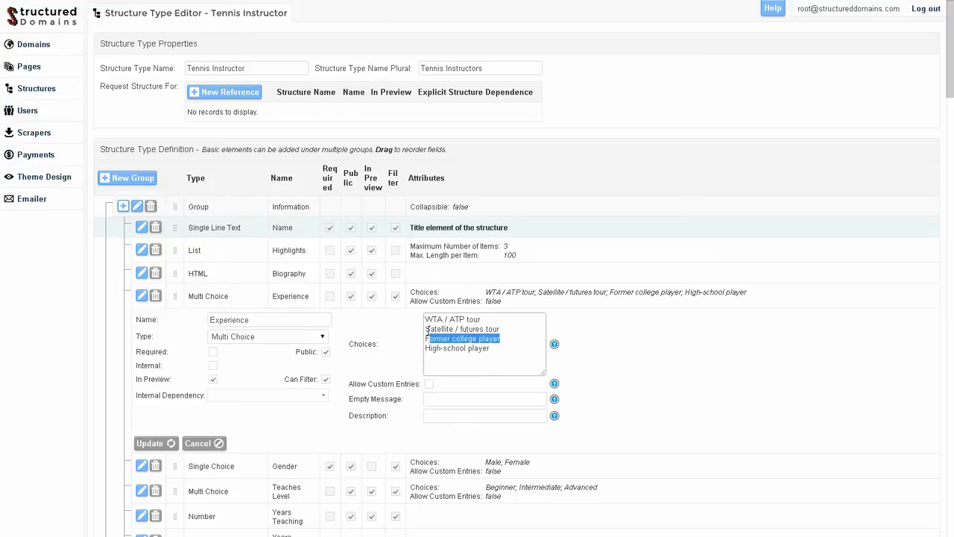
pyautogui.moveTo(426, 330); pyautogui.dragTo(499, 328)
pyautogui.moveTo(426, 319); pyautogui.dragTo(483, 319)
pyautogui.click(500, 357)
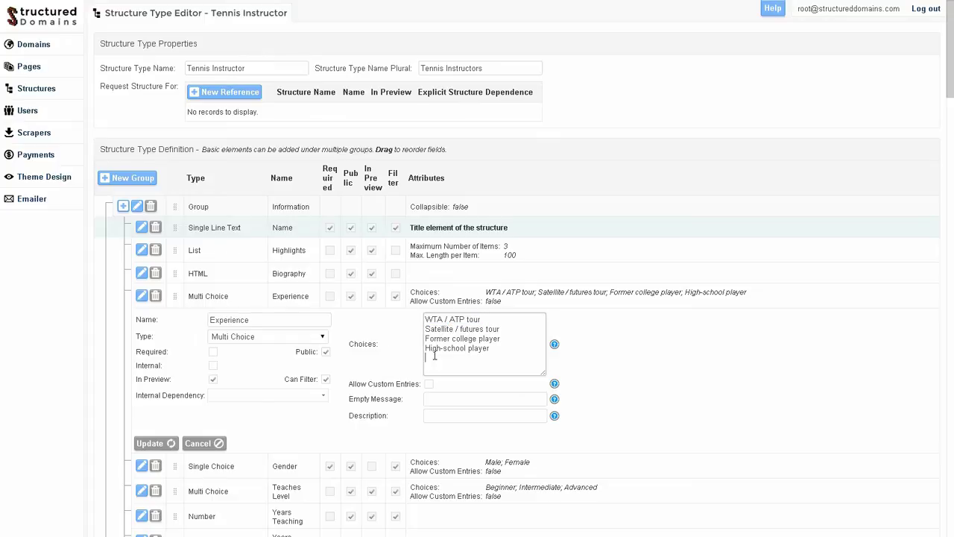
pyautogui.click(211, 443)
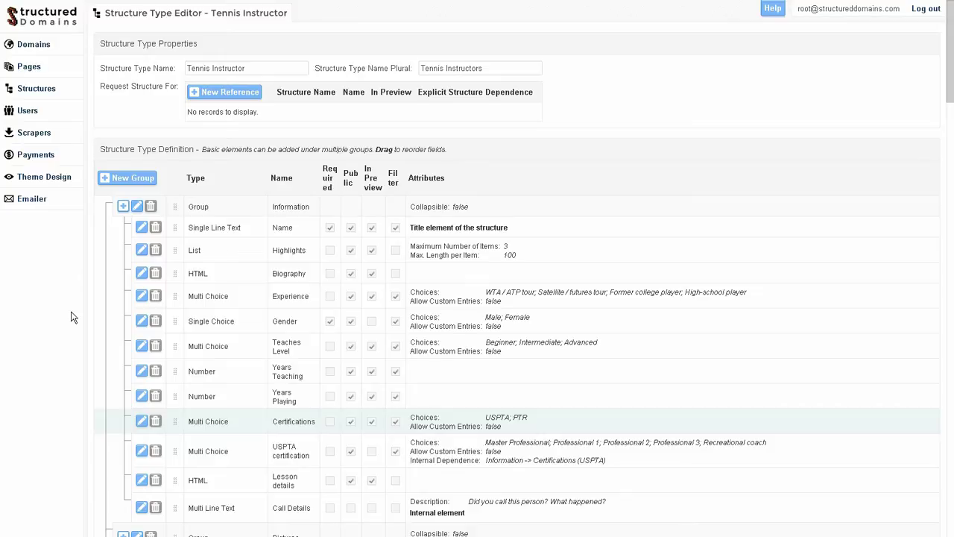
# - Start a new field in the Information group, named Hair Color, with the type Single Choice
pyautogui.click(123, 207)
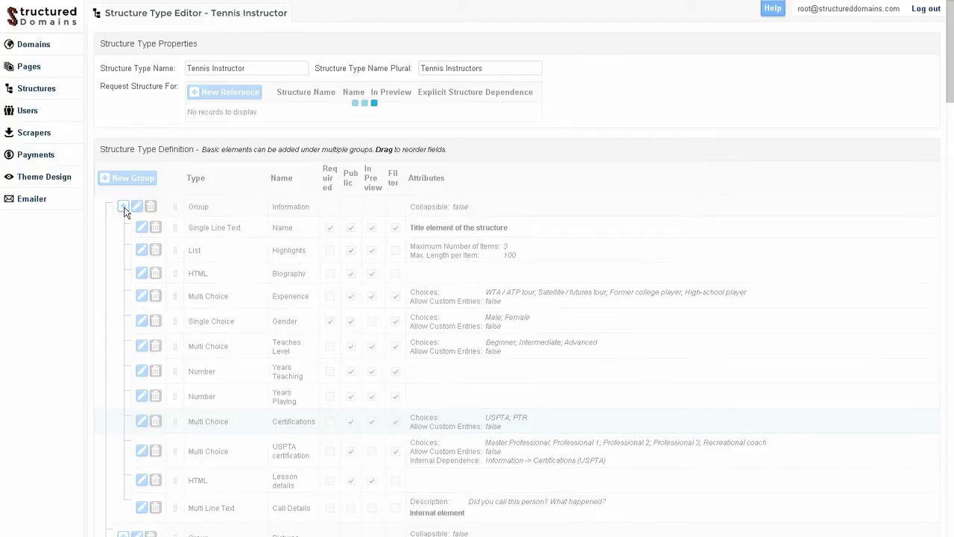
pyautogui.click(240, 227)
pyautogui.write('Hair Color')
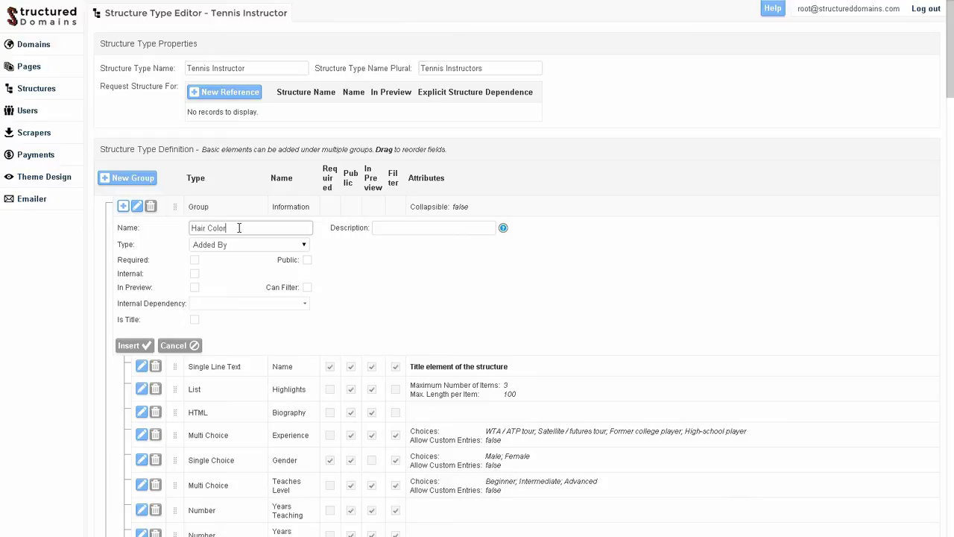
pyautogui.click(251, 245)
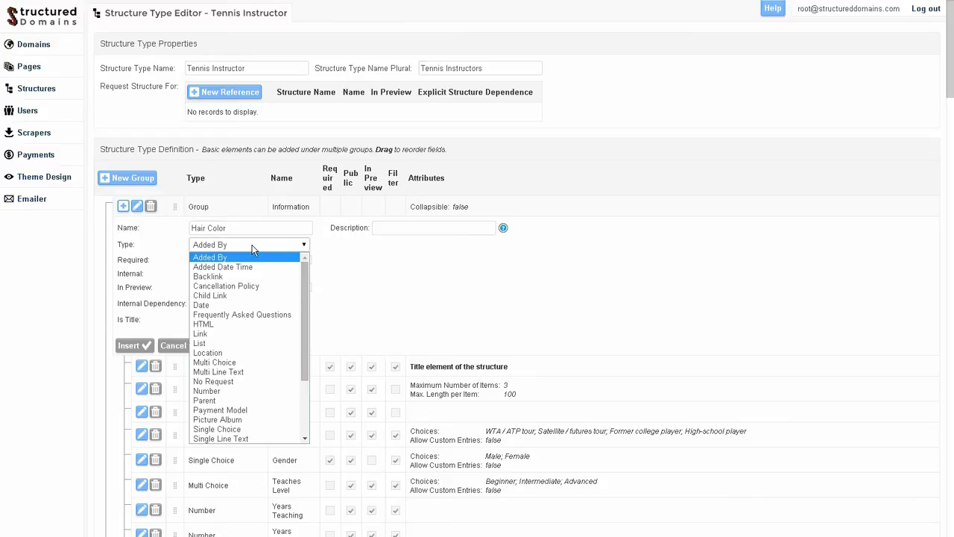
pyautogui.moveTo(307, 315); pyautogui.dragTo(307, 362)
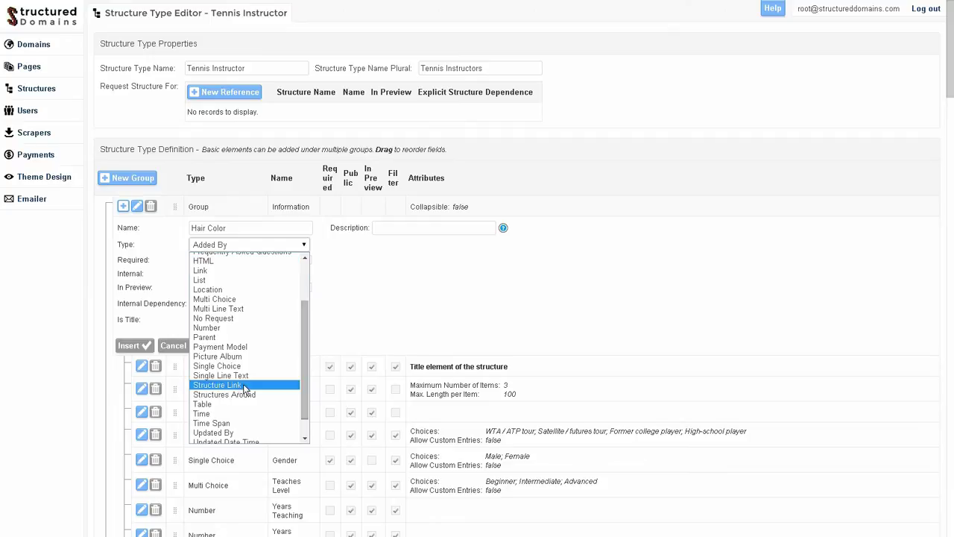
pyautogui.click(240, 368)
# - Give the Hair Color field the choices Blonde and Black Hair and insert it into the group
pyautogui.click(425, 240)
pyautogui.write('Blonde ')
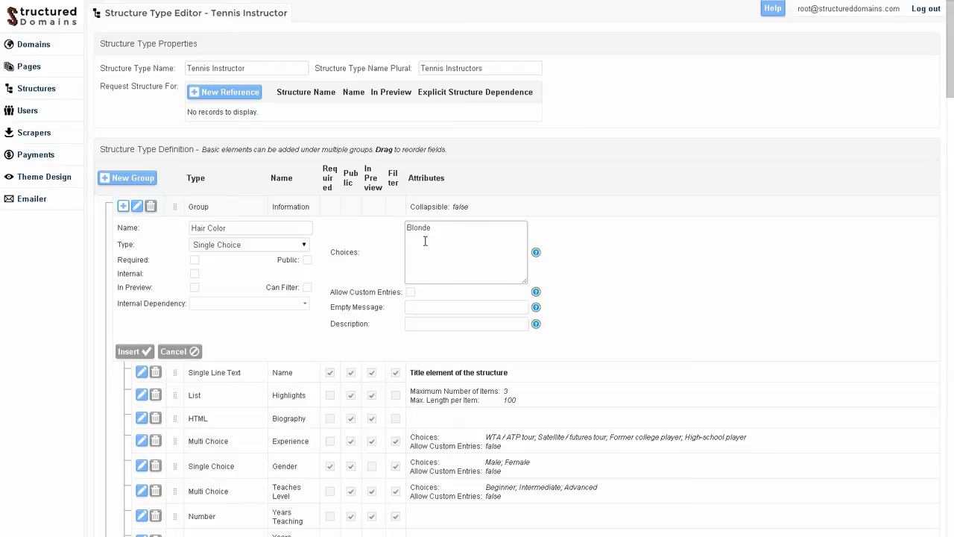
pyautogui.write('Black G')
pyautogui.press('BackSpace')
pyautogui.write('Hair')
pyautogui.click(141, 353)
# - Save the Tennis Instructor structure type and dismiss the confirmation
pyautogui.scroll(-3, 154, 303)
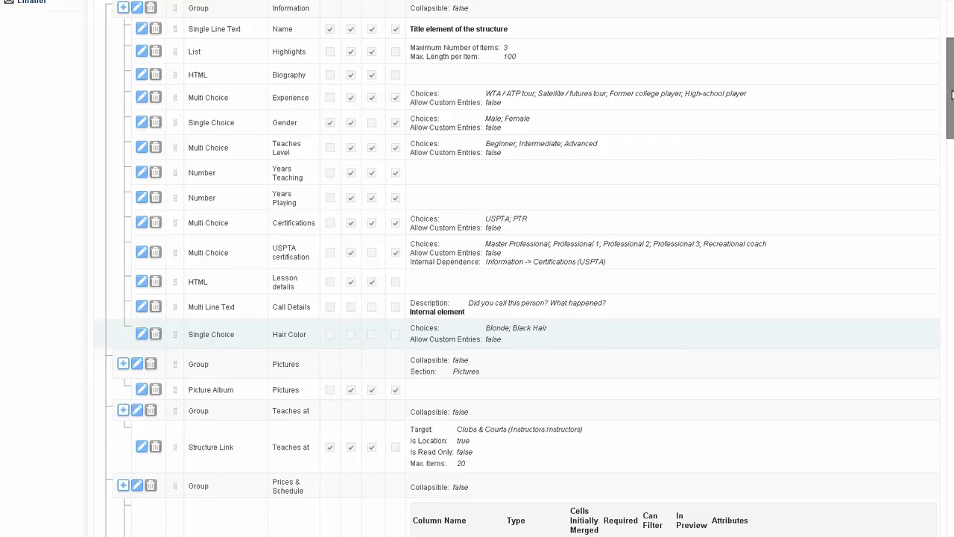
pyautogui.moveTo(951, 93); pyautogui.dragTo(949, 498)
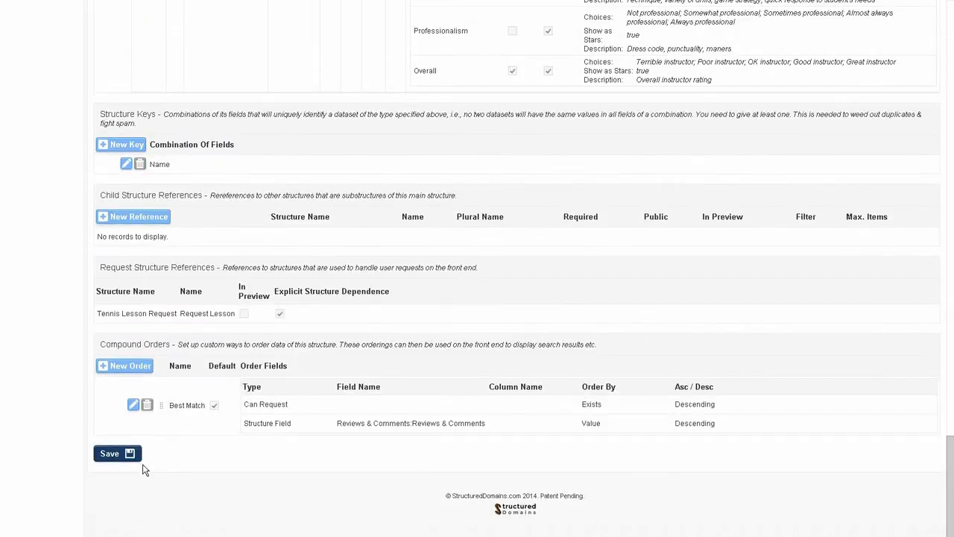
pyautogui.click(117, 454)
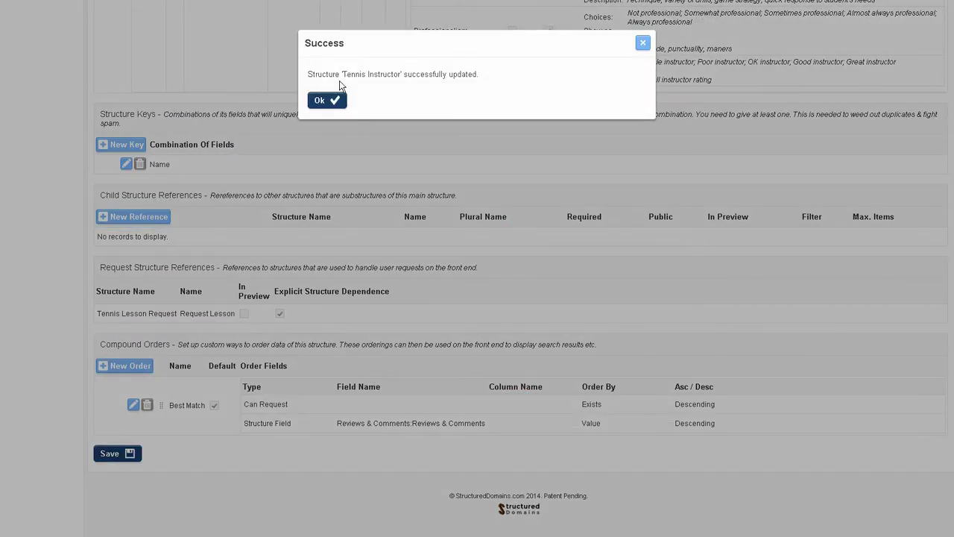
pyautogui.click(328, 97)
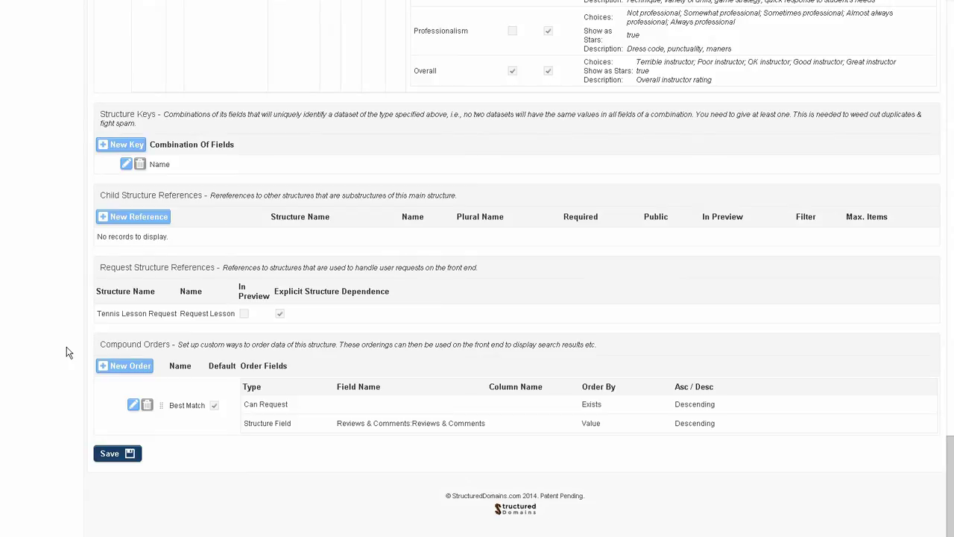
# - Go to the list of structures and open the data records of Tennis Instructors
pyautogui.scroll(7, 66, 352)
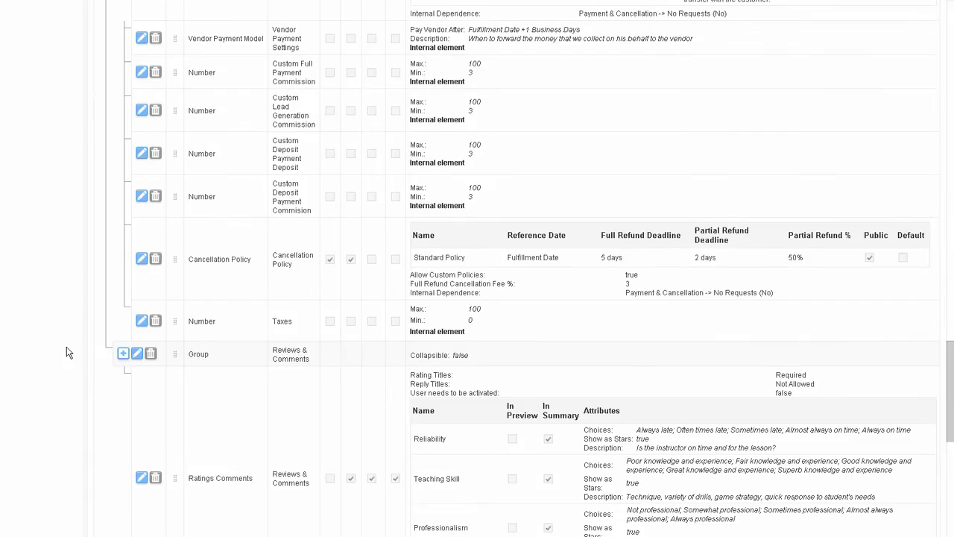
pyautogui.scroll(20, 67, 351)
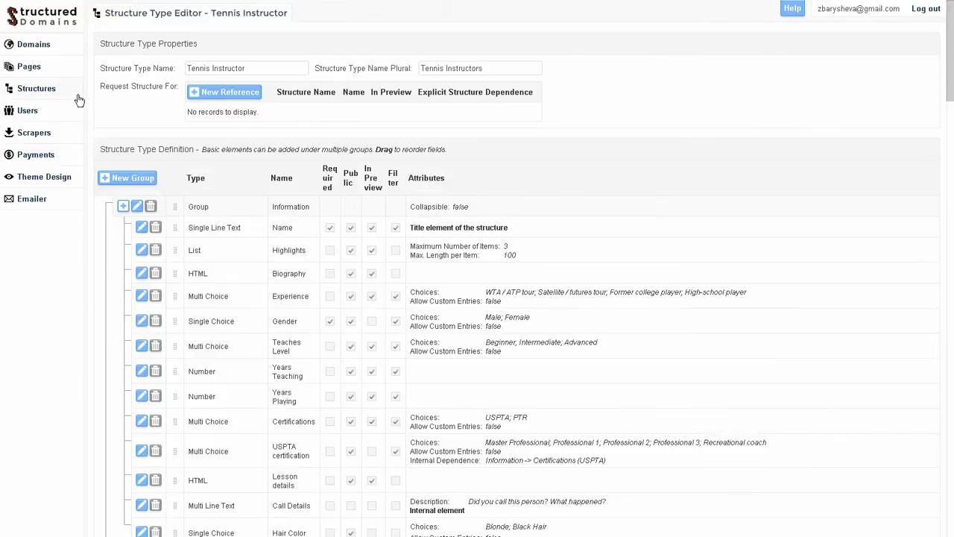
pyautogui.click(38, 90)
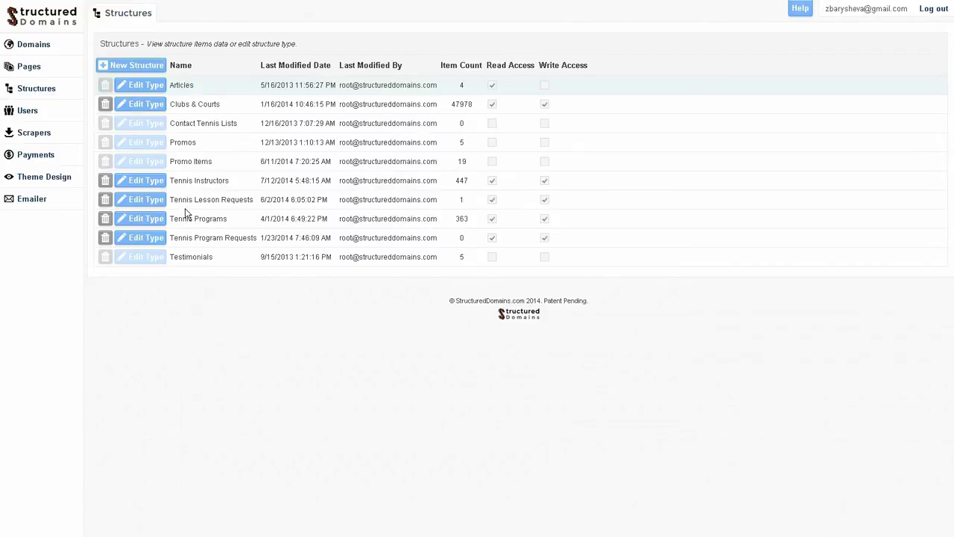
pyautogui.click(196, 184)
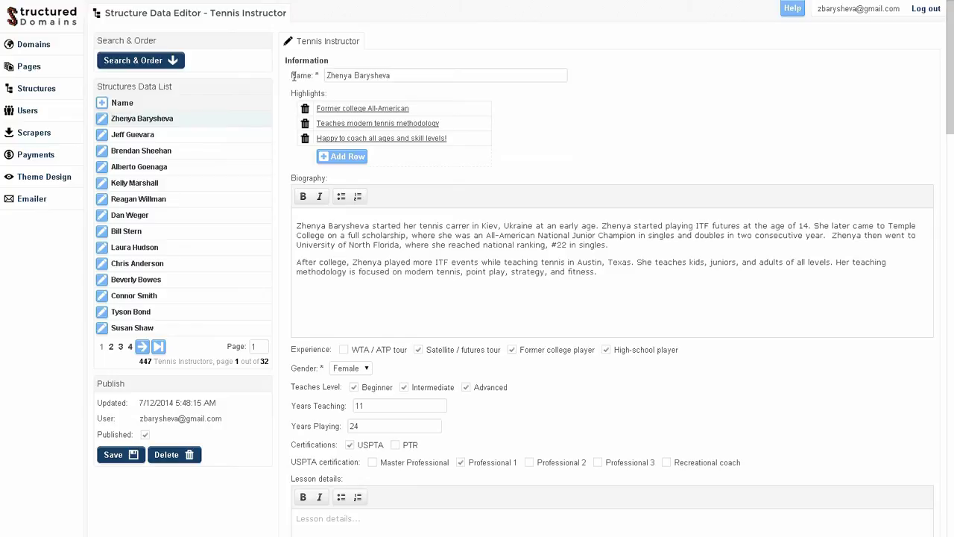
# - Examine the opened instructor record's fields, including name, highlights, biography, experience and certifications
pyautogui.moveTo(291, 75); pyautogui.dragTo(313, 75)
pyautogui.moveTo(405, 75); pyautogui.dragTo(335, 93)
pyautogui.moveTo(293, 176); pyautogui.dragTo(334, 177)
pyautogui.moveTo(297, 225); pyautogui.dragTo(559, 248)
pyautogui.click(472, 262)
pyautogui.moveTo(301, 225); pyautogui.dragTo(354, 226)
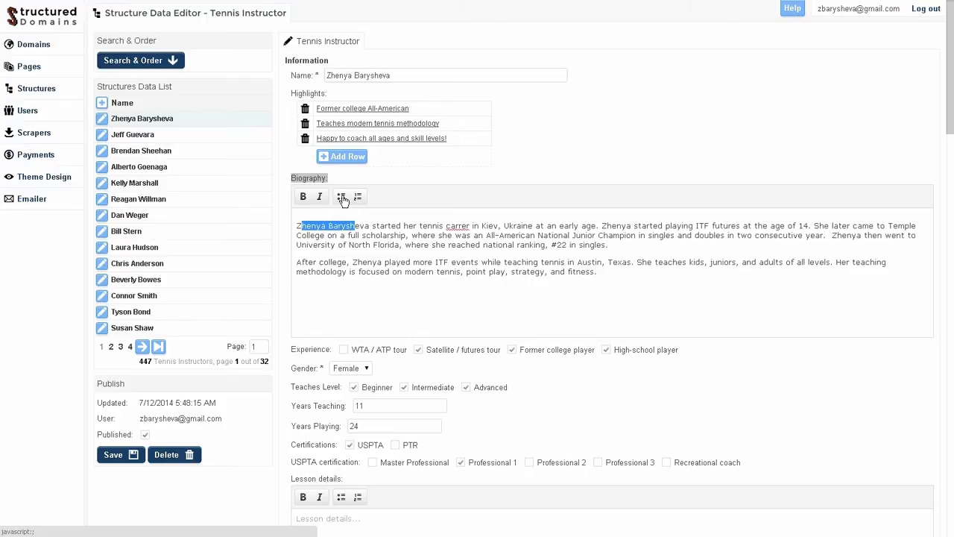
pyautogui.click(338, 271)
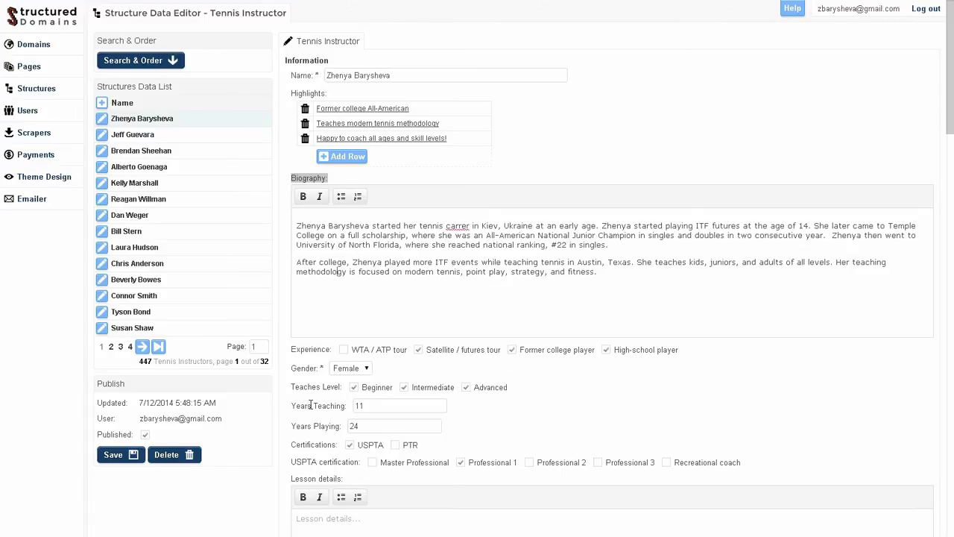
pyautogui.click(532, 424)
# - Set the instructor record's Hair Color to Blonde and save the record
pyautogui.moveTo(948, 141); pyautogui.dragTo(948, 195)
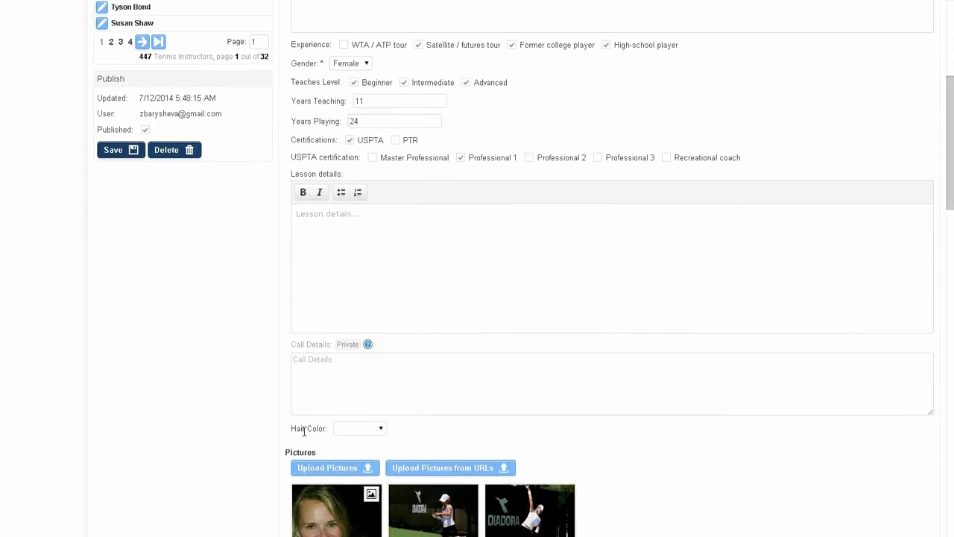
pyautogui.click(343, 429)
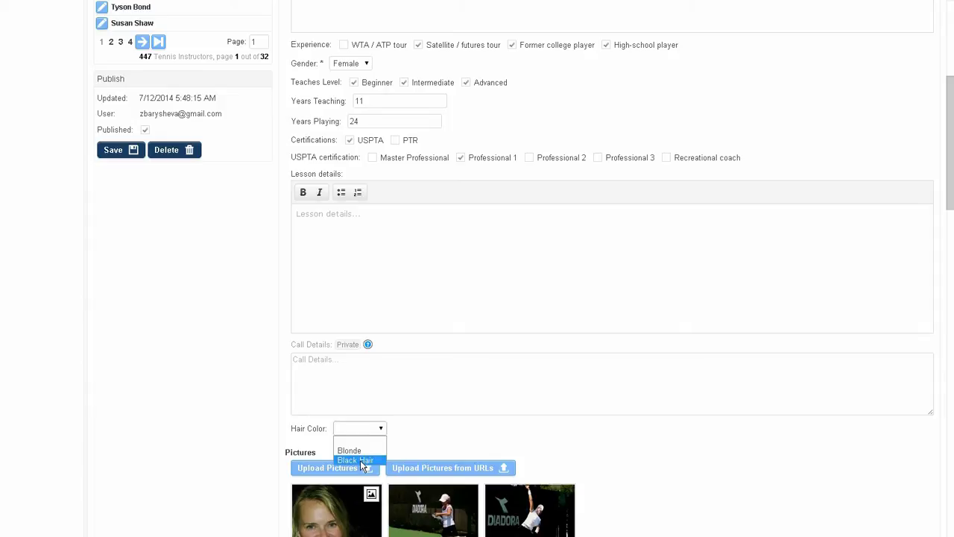
pyautogui.click(360, 452)
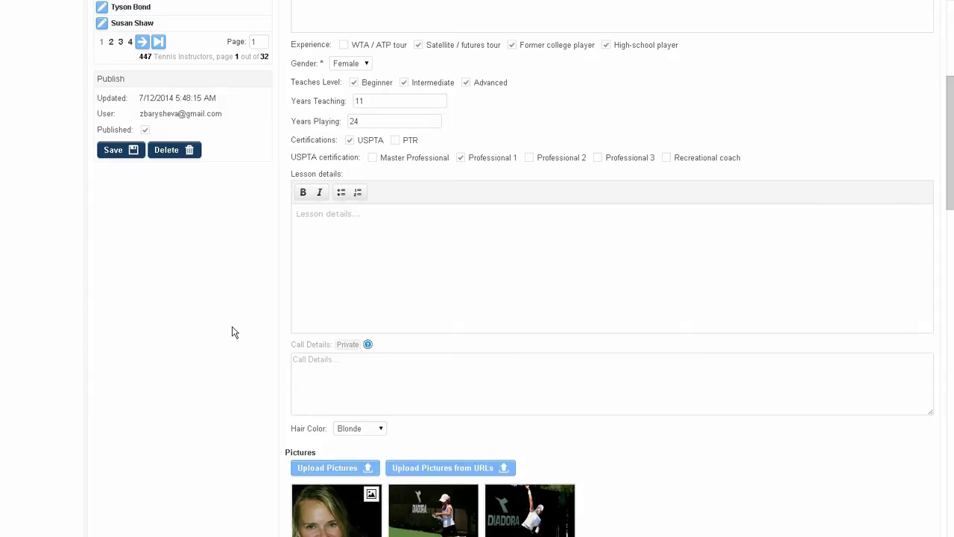
pyautogui.click(119, 149)
pyautogui.click(324, 99)
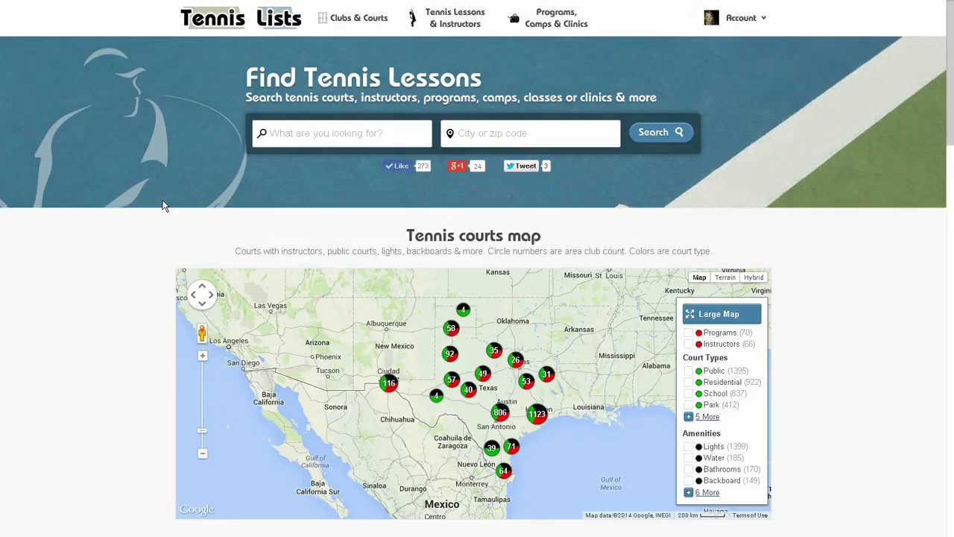
# - On the Tennis Lists website, open the profile of the first instructor featured in the home page's Instructors section
pyautogui.scroll(-2, 165, 207)
pyautogui.scroll(-2, 165, 206)
pyautogui.scroll(-2, 165, 206)
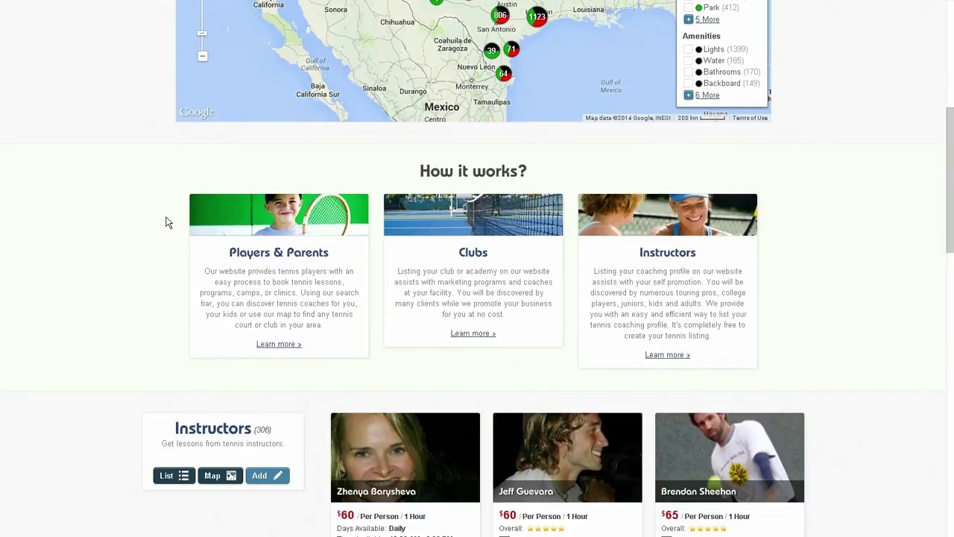
pyautogui.scroll(-2, 166, 221)
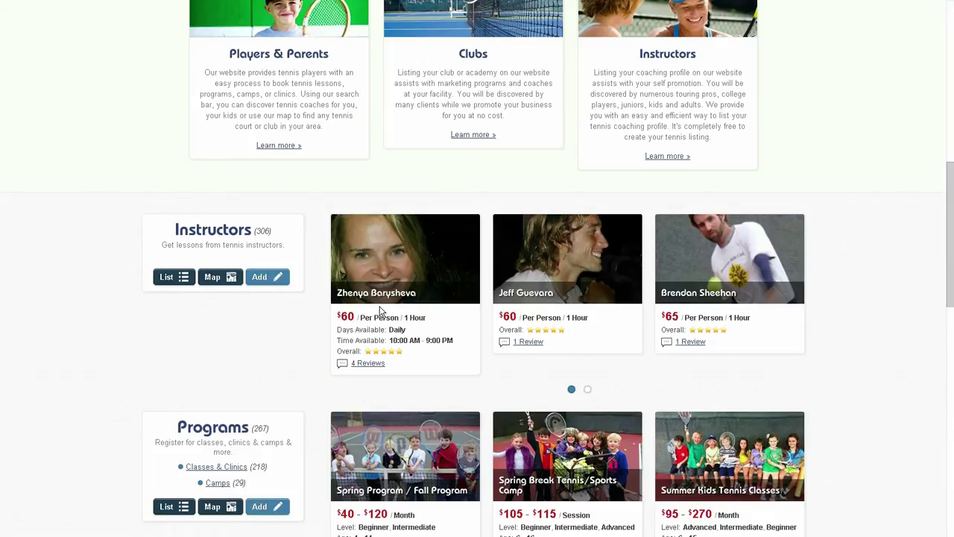
pyautogui.click(391, 258)
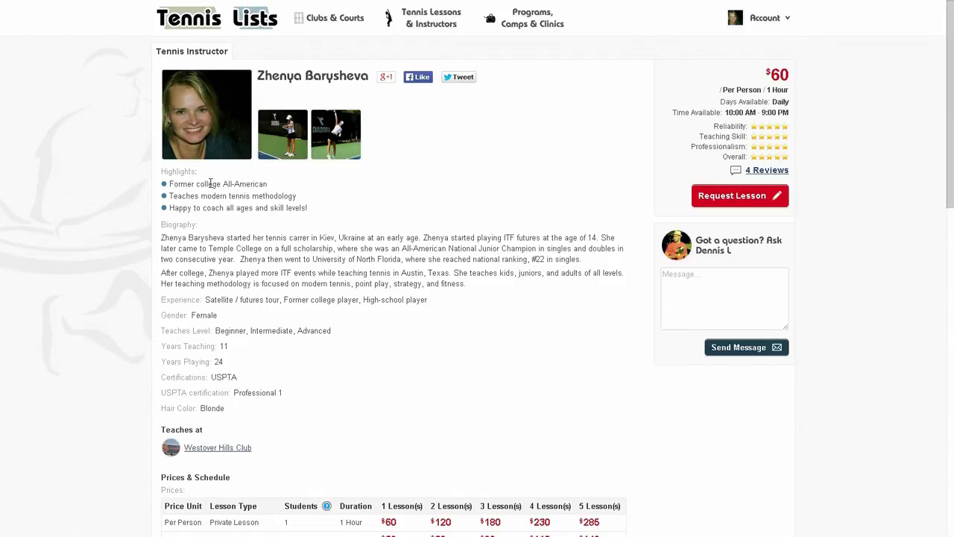
# - Check the Highlights and Hair Color entries on the instructor's public profile
pyautogui.moveTo(187, 183); pyautogui.dragTo(261, 208)
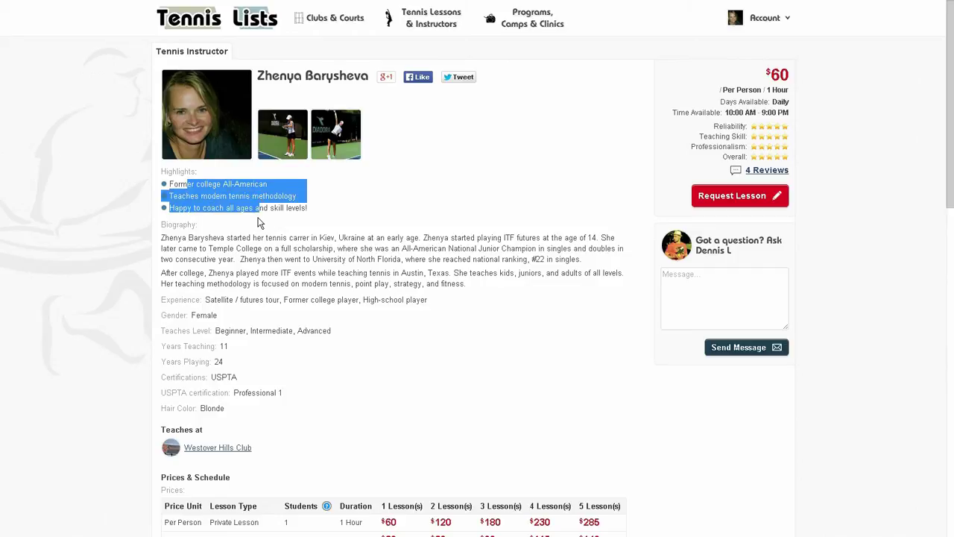
pyautogui.click(261, 223)
pyautogui.moveTo(162, 409); pyautogui.dragTo(228, 410)
pyautogui.click(291, 417)
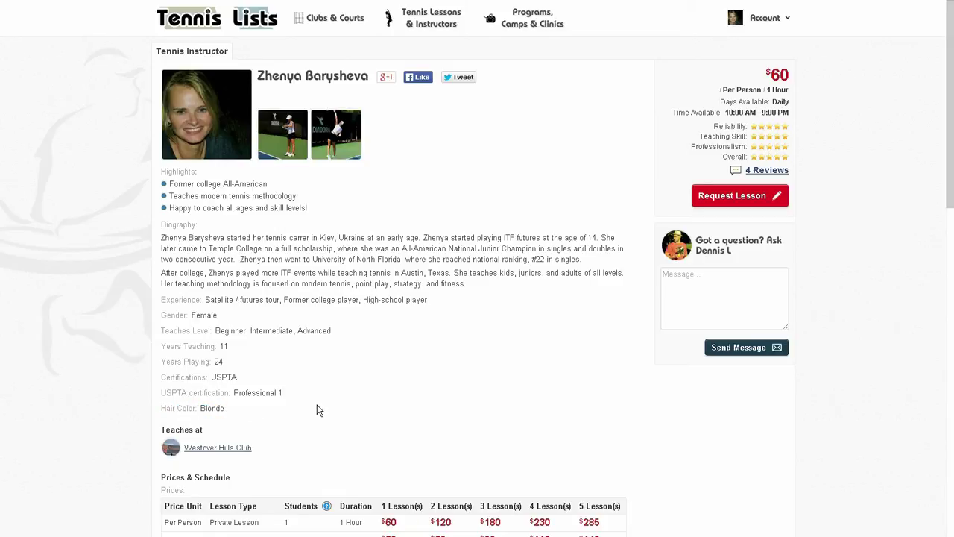
pyautogui.scroll(-2, 316, 410)
pyautogui.scroll(2, 313, 351)
# - Open the site's instructor list and filter it by the hair color Blonde
pyautogui.click(242, 23)
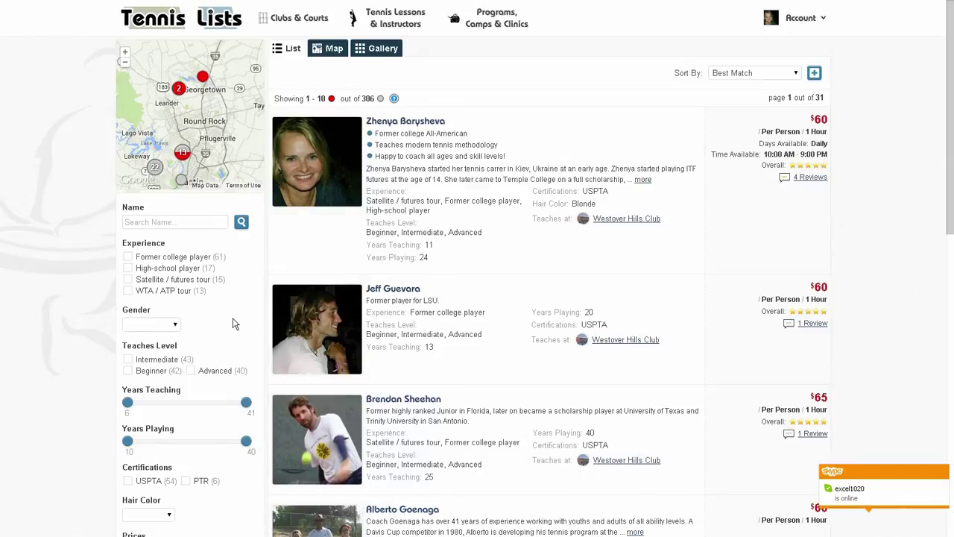
pyautogui.moveTo(943, 217); pyautogui.dragTo(940, 405)
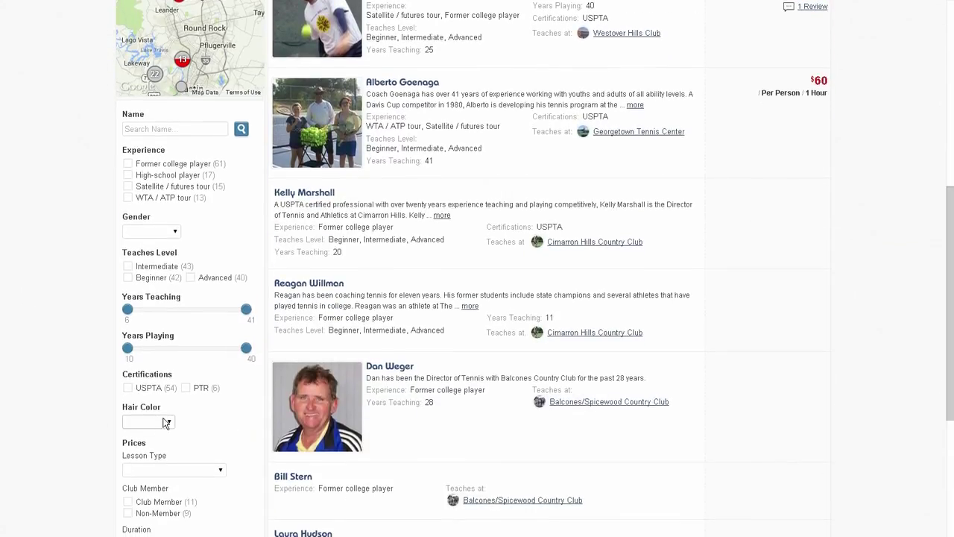
pyautogui.moveTo(128, 407); pyautogui.dragTo(160, 408)
pyautogui.click(179, 412)
pyautogui.click(158, 421)
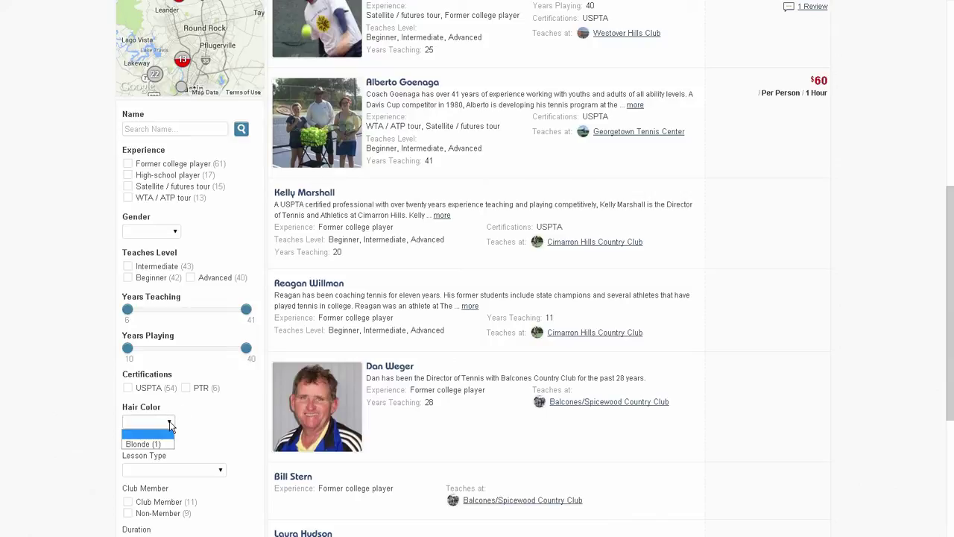
pyautogui.click(146, 445)
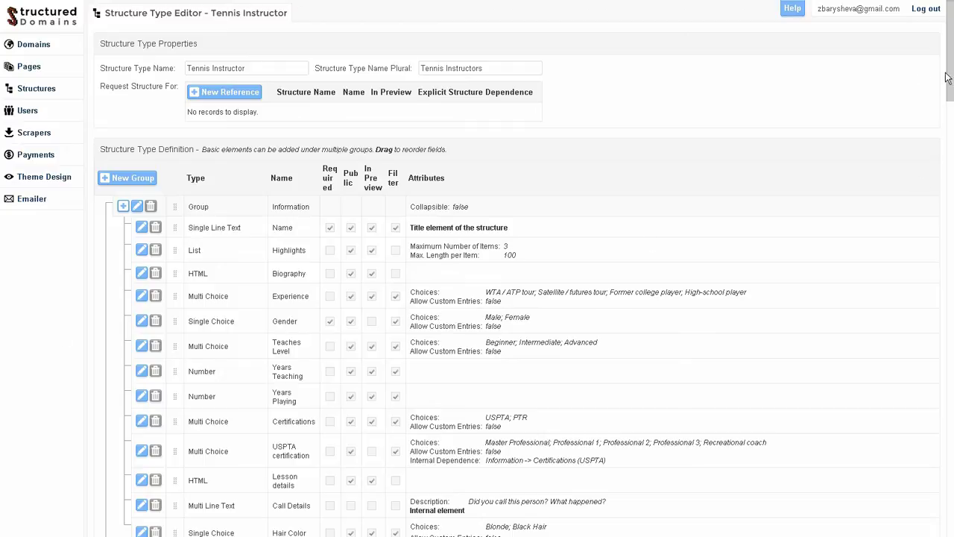
# - Open the Tennis Instructor type's Prices table for editing, review its allowed columns, and close it without changes
pyautogui.moveTo(949, 81); pyautogui.dragTo(939, 199)
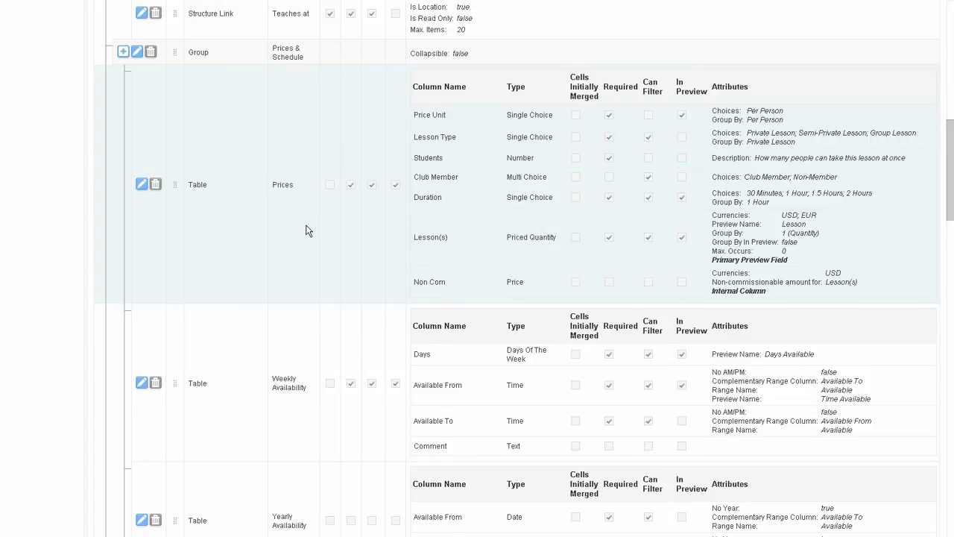
pyautogui.click(142, 186)
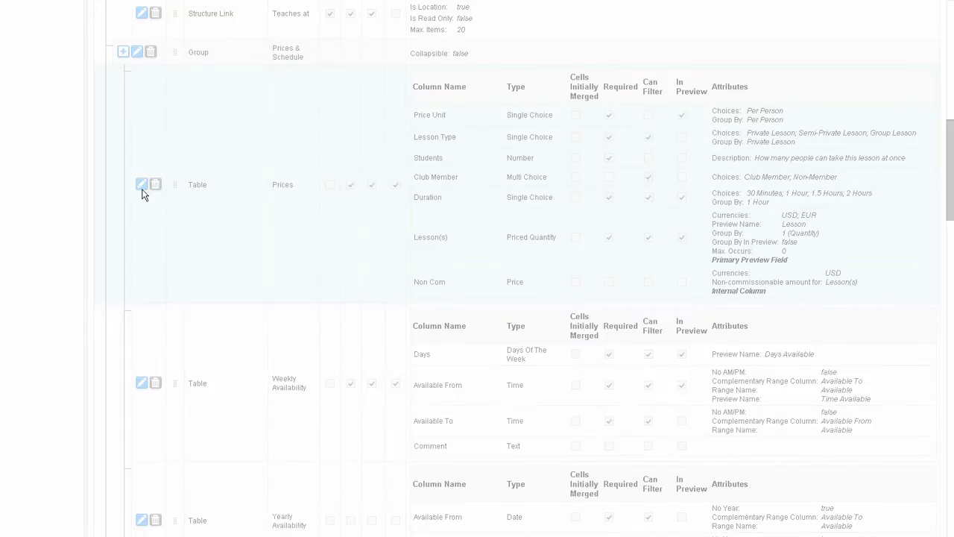
pyautogui.scroll(-4, 495, 216)
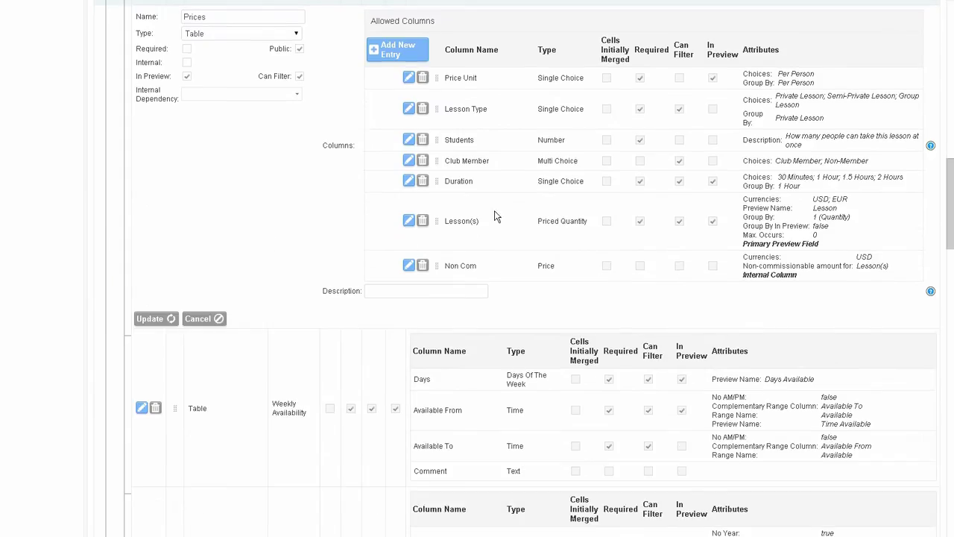
pyautogui.scroll(3, 494, 216)
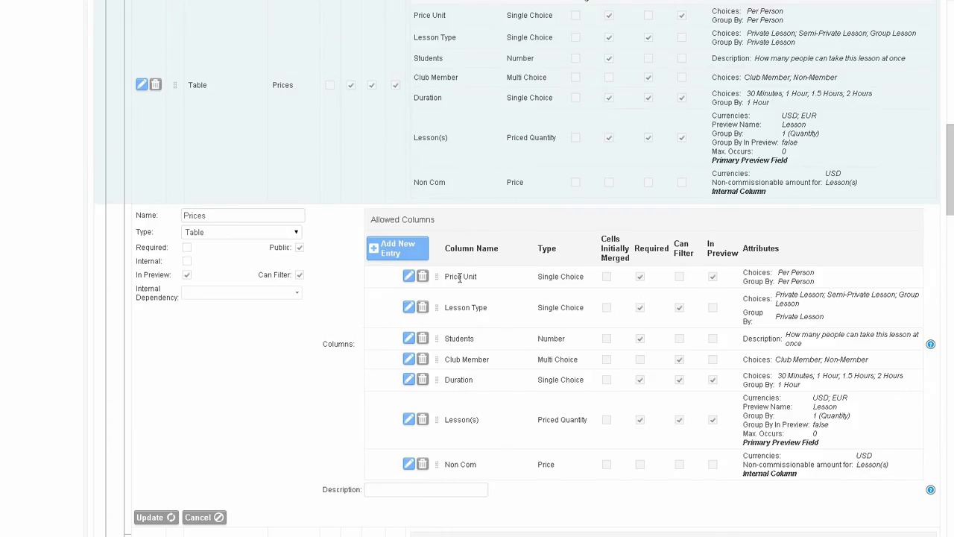
pyautogui.click(200, 517)
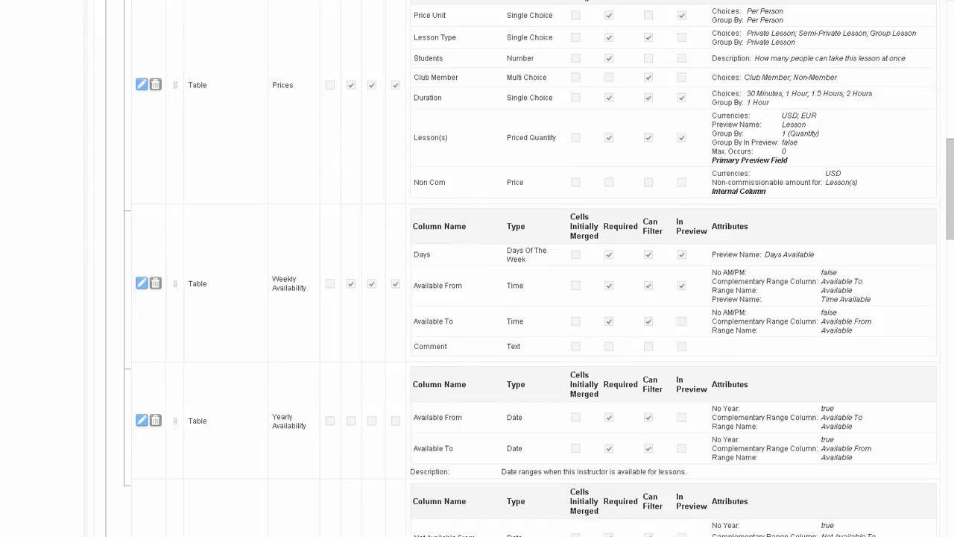
# - Examine the Contacts and Payment & Cancellation groups in the Tennis Instructor type definition
pyautogui.moveTo(945, 211); pyautogui.dragTo(949, 337)
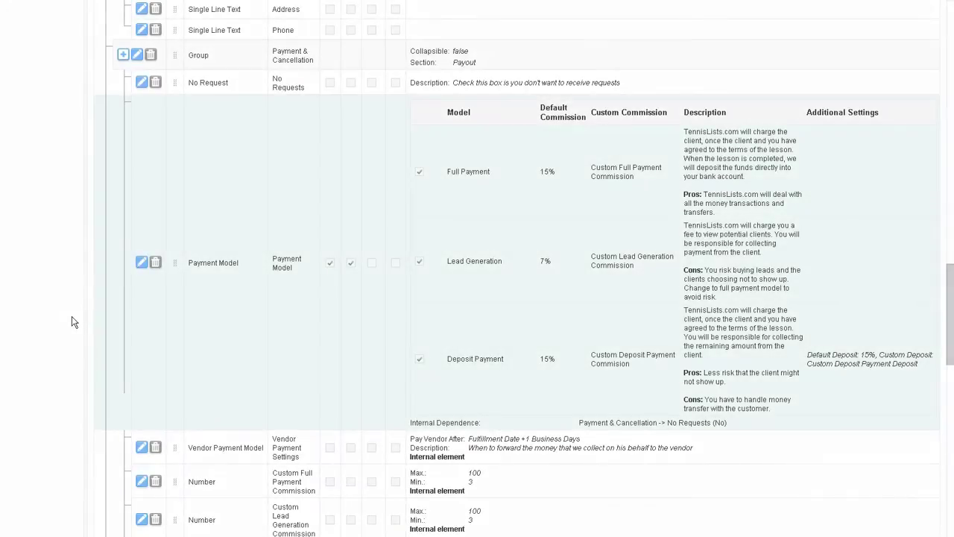
pyautogui.scroll(7, 72, 321)
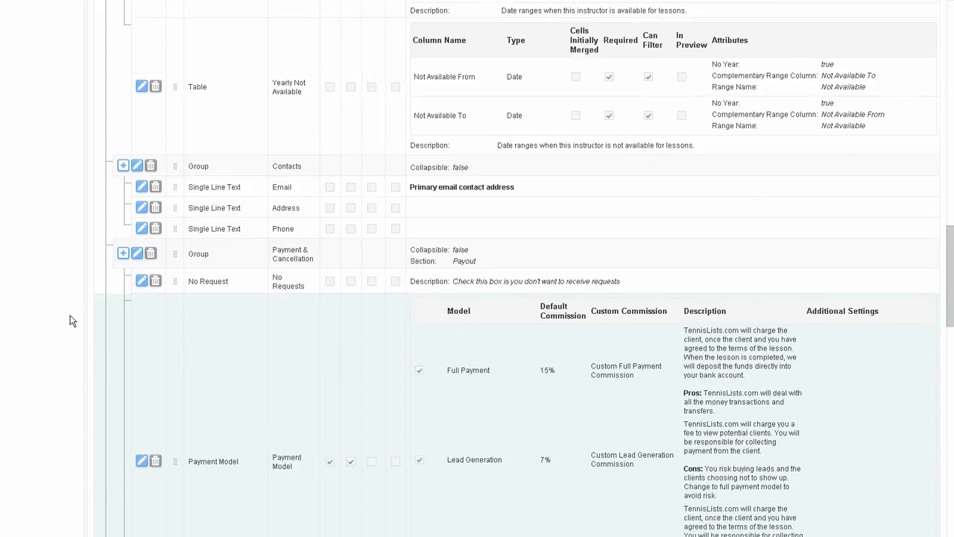
pyautogui.scroll(7, 72, 321)
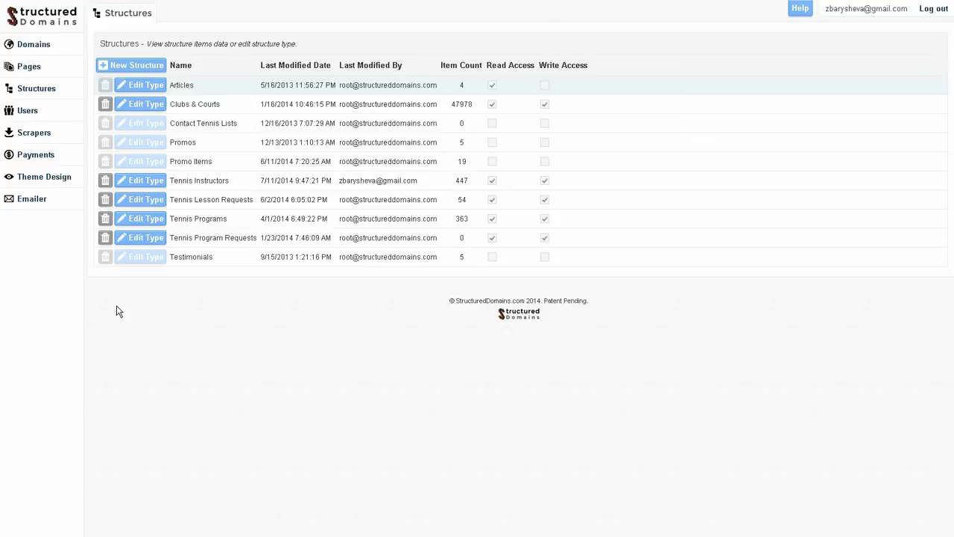
# - Open the Tennis Lesson Requests structure type and examine the fields in its Information and Lesson Details groups
pyautogui.click(155, 207)
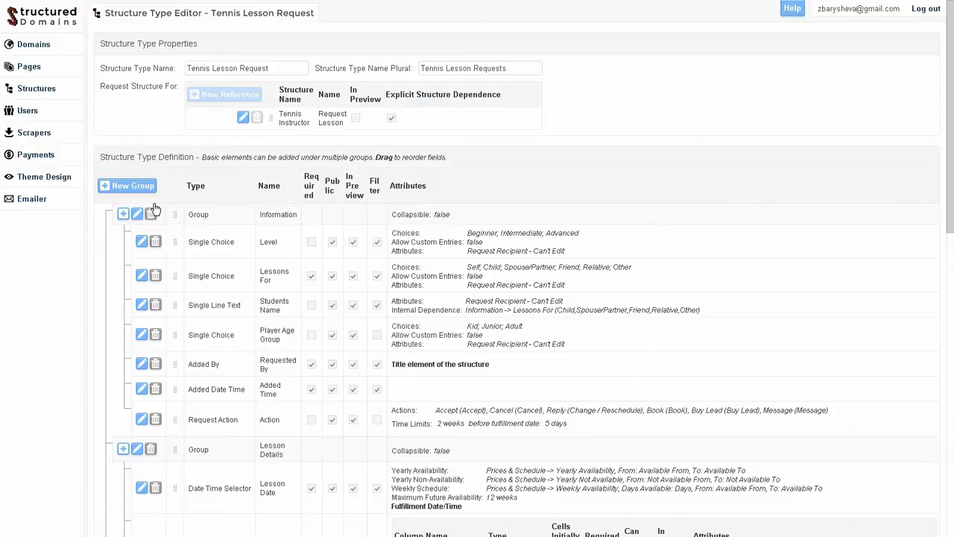
pyautogui.scroll(-3, 188, 242)
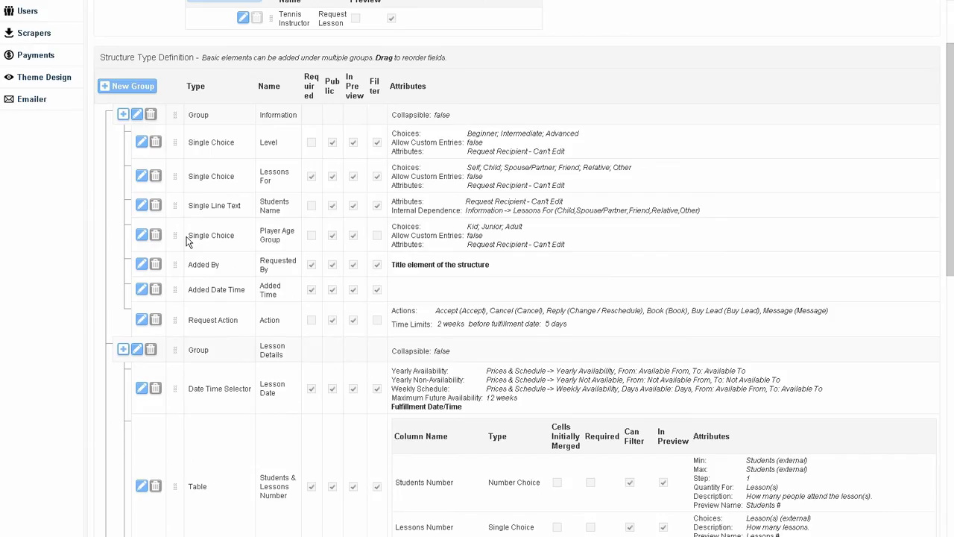
pyautogui.click(280, 149)
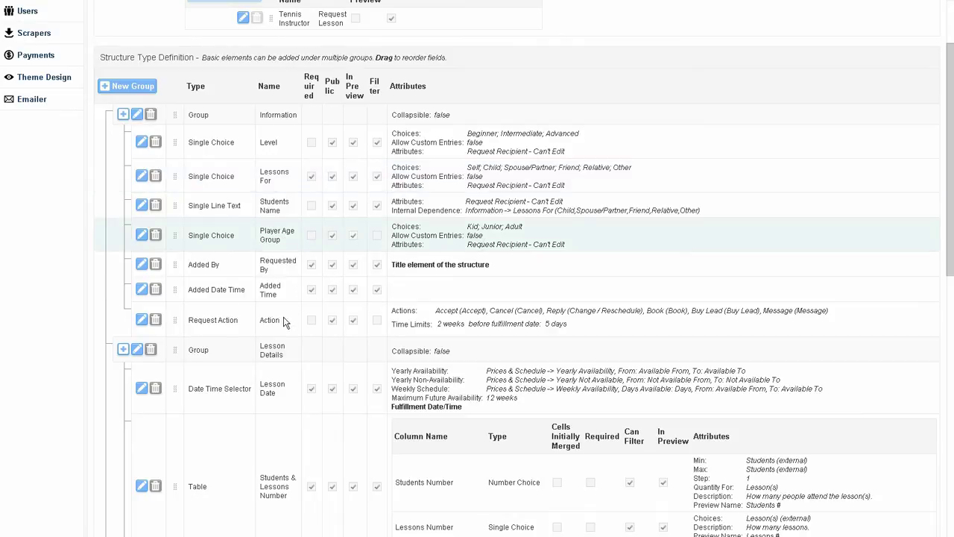
pyautogui.scroll(1, 303, 358)
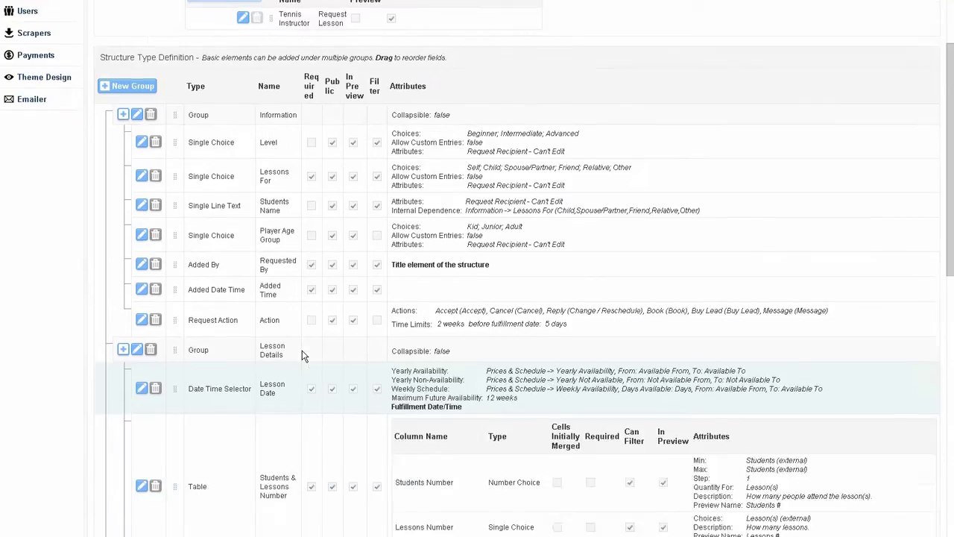
pyautogui.scroll(-2, 302, 358)
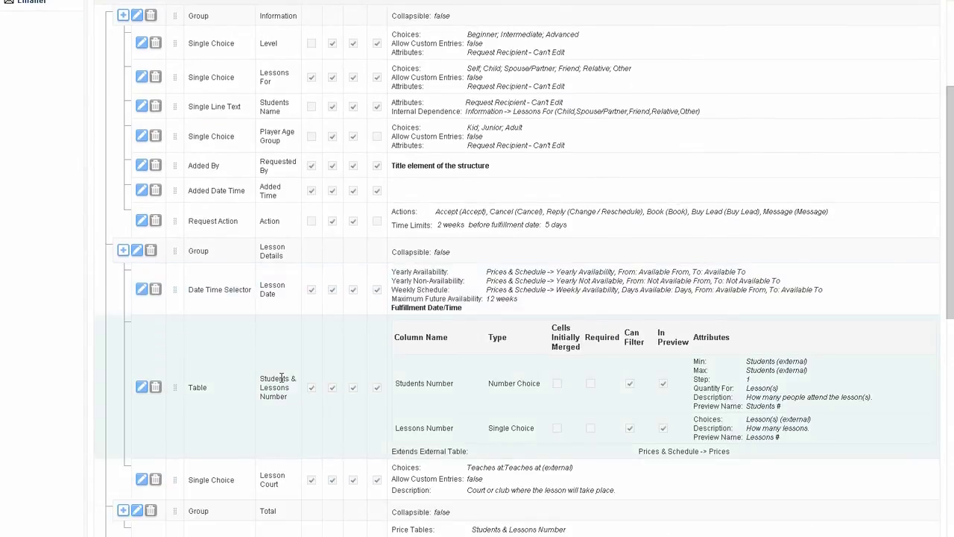
pyautogui.scroll(-2, 282, 380)
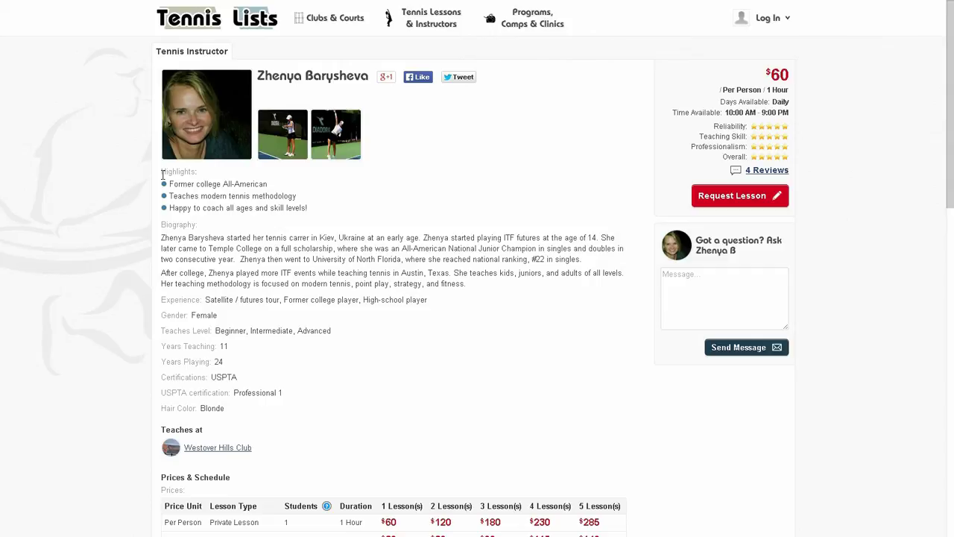
# - On the Tennis Lists site, open the lesson request form from the instructor's public profile
pyautogui.moveTo(260, 75); pyautogui.dragTo(365, 77)
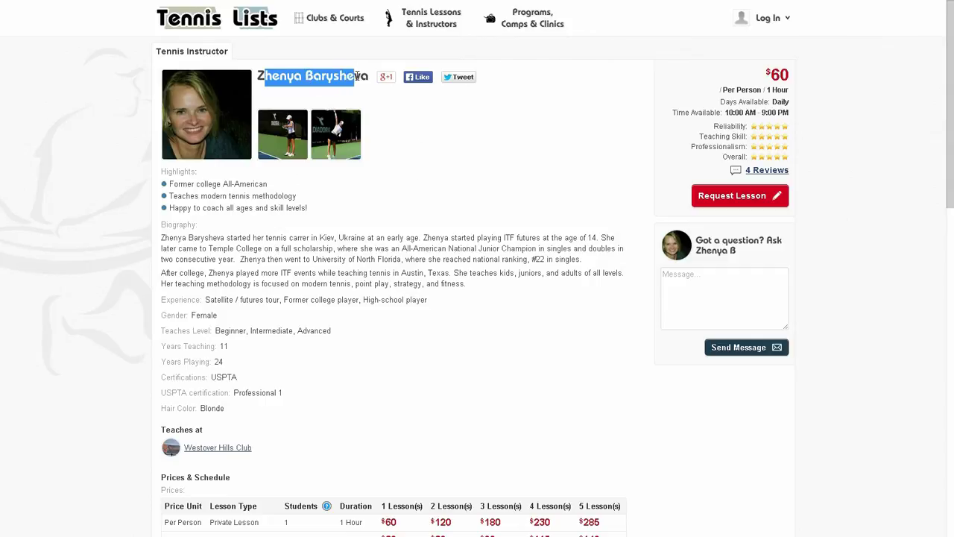
pyautogui.click(462, 186)
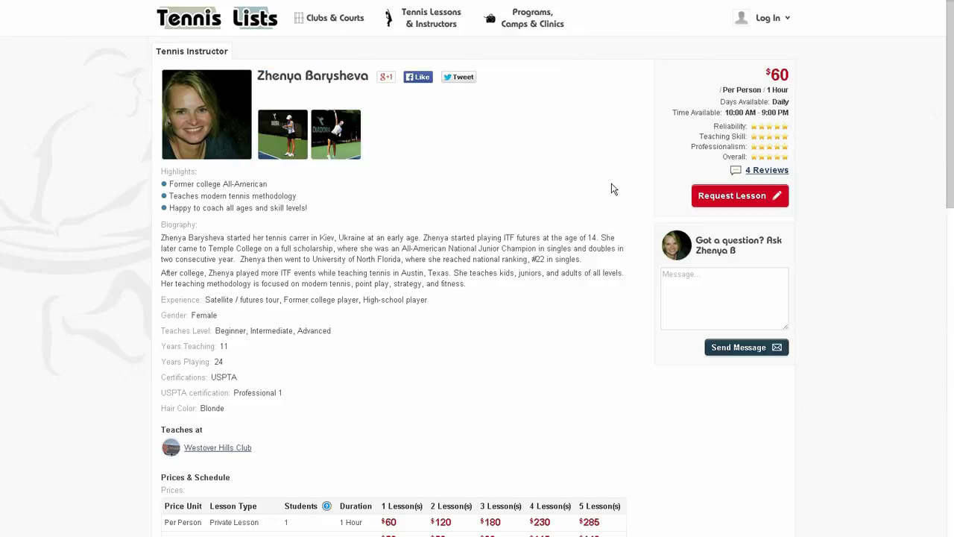
pyautogui.click(712, 315)
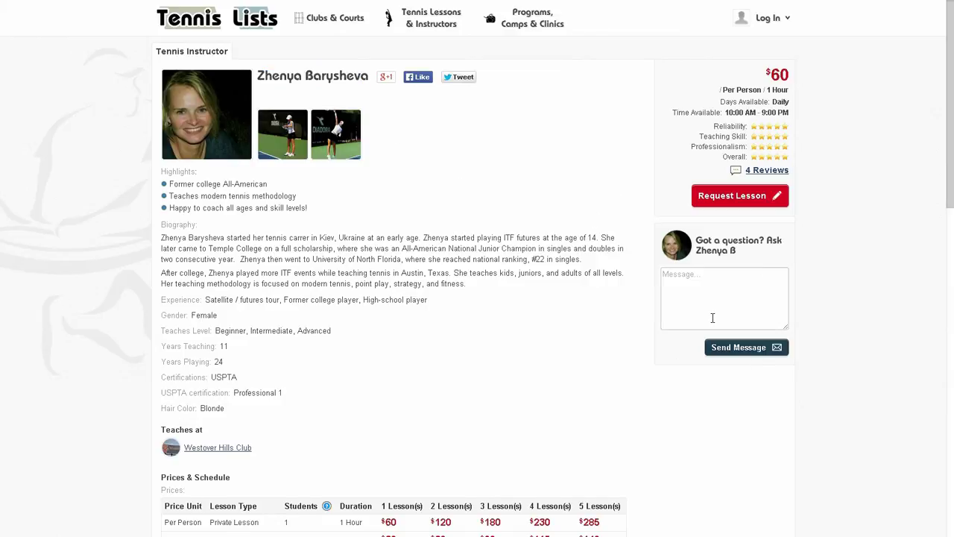
pyautogui.click(738, 198)
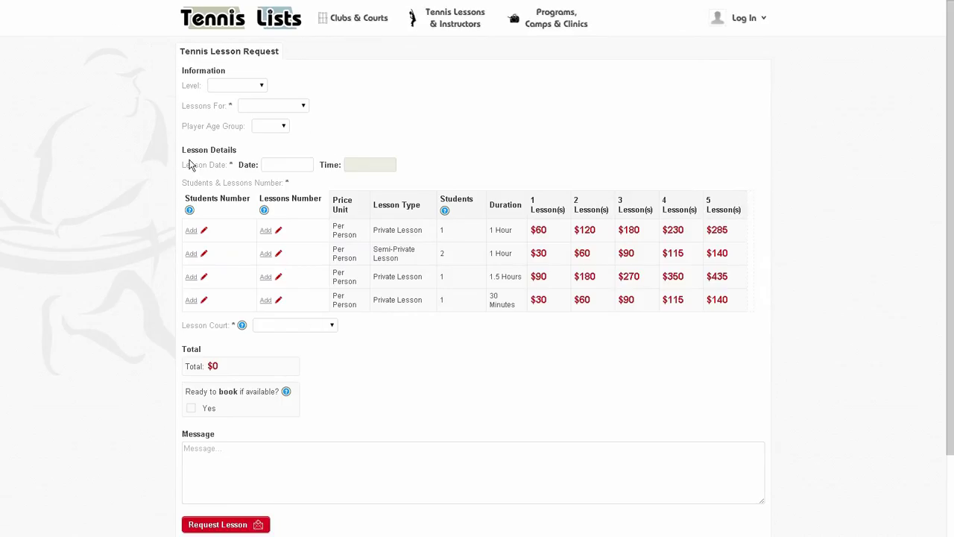
# - In the lesson request, set Level to Beginner, Lessons For to Self, and Player Age Group to Adult
pyautogui.moveTo(187, 86); pyautogui.dragTo(197, 86)
pyautogui.click(228, 87)
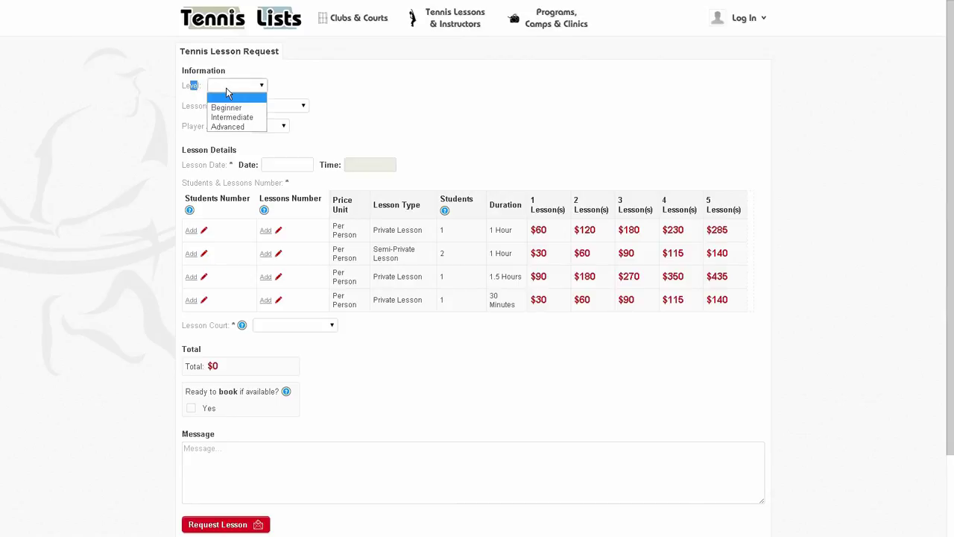
pyautogui.click(234, 111)
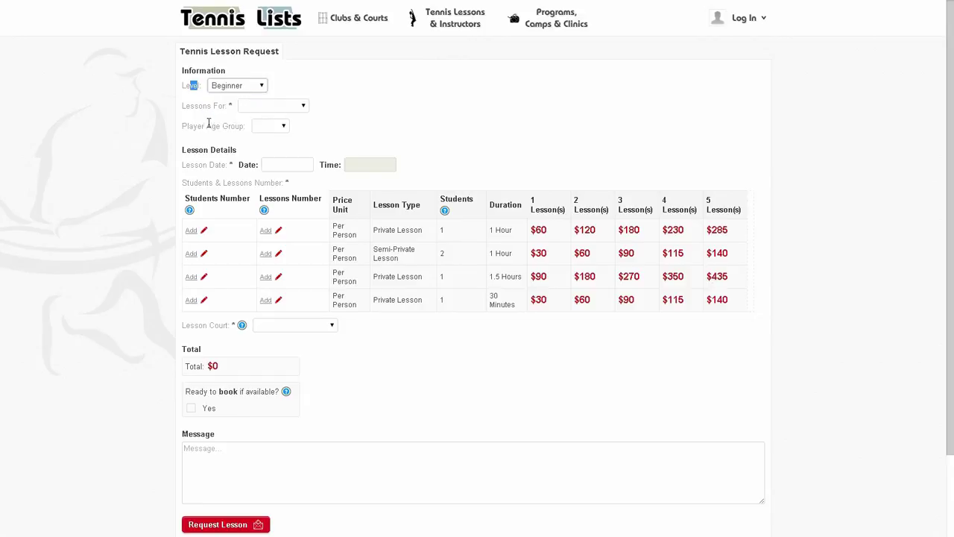
pyautogui.click(292, 109)
pyautogui.click(270, 128)
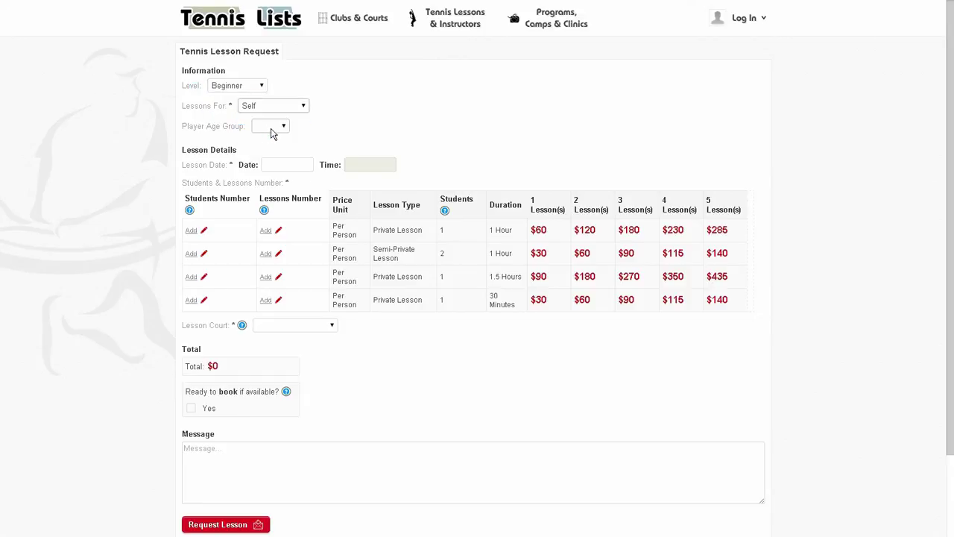
pyautogui.click(278, 130)
pyautogui.click(267, 167)
# - Set the lesson date to 7/16/2014 and the time to 10:00 AM
pyautogui.click(279, 165)
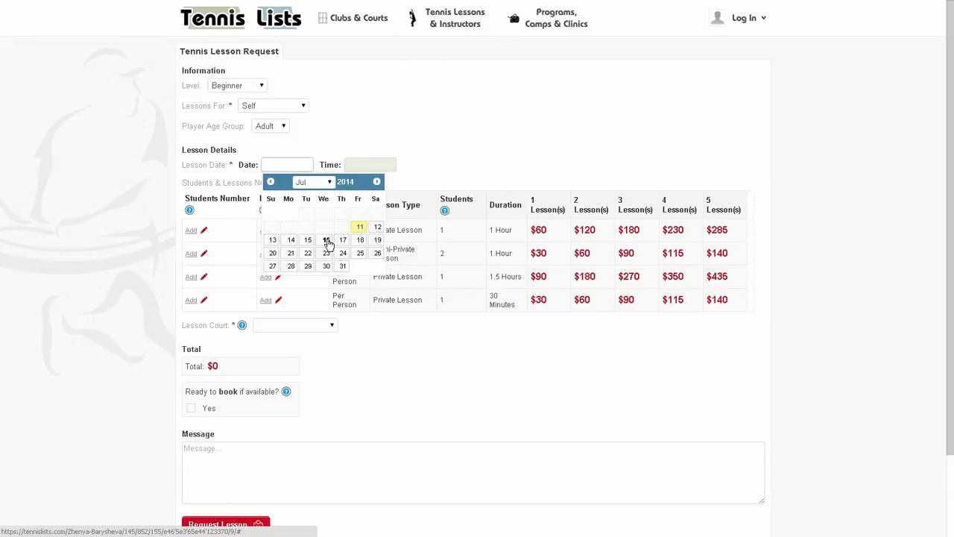
pyautogui.click(326, 240)
pyautogui.click(372, 165)
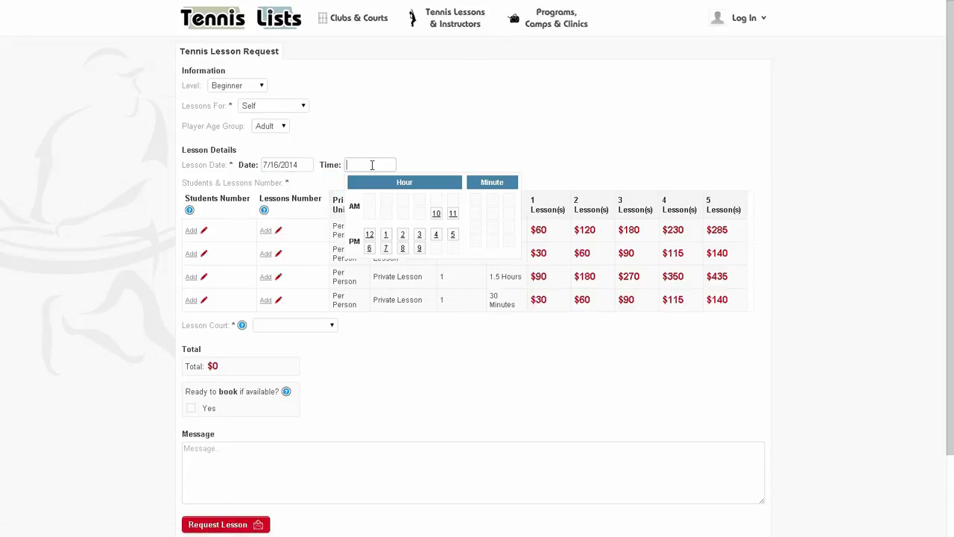
pyautogui.click(436, 213)
pyautogui.click(475, 201)
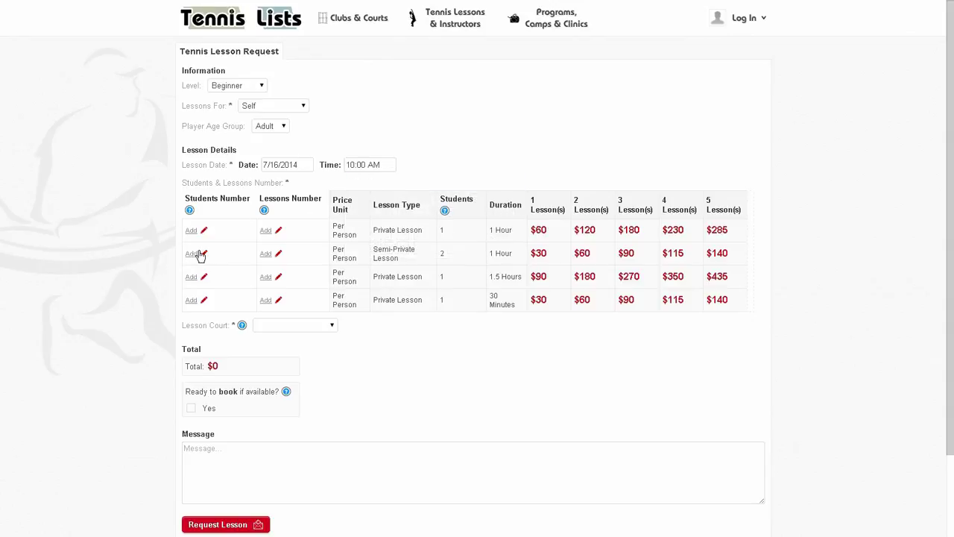
# - Request 5 one-hour private lessons for 1 student and choose Westover Hills Club as the lesson court
pyautogui.click(220, 233)
pyautogui.click(287, 234)
pyautogui.click(271, 233)
pyautogui.click(266, 285)
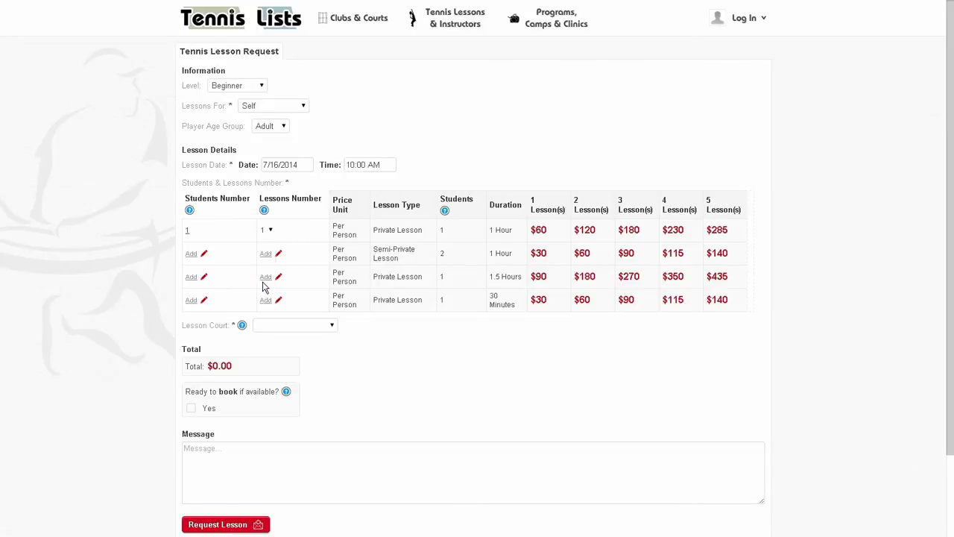
pyautogui.click(285, 326)
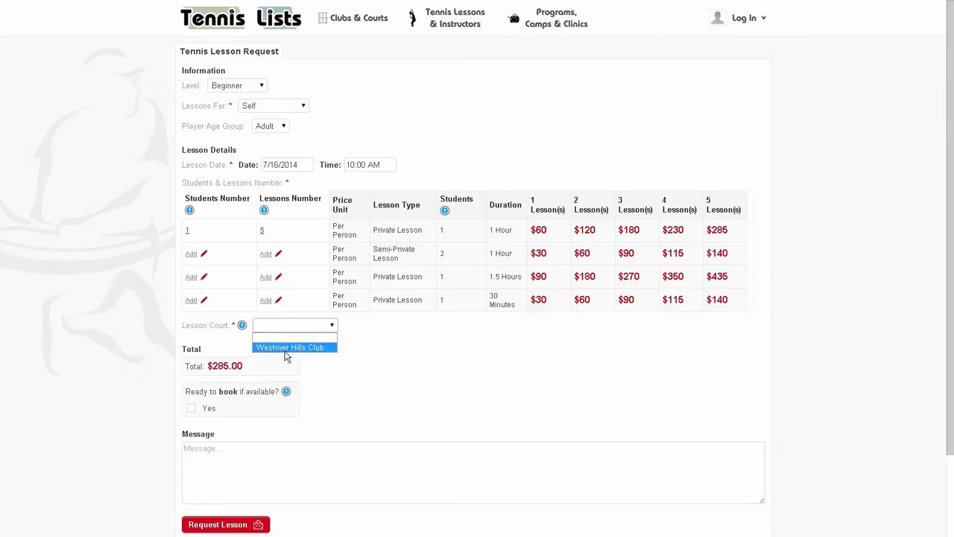
pyautogui.click(288, 349)
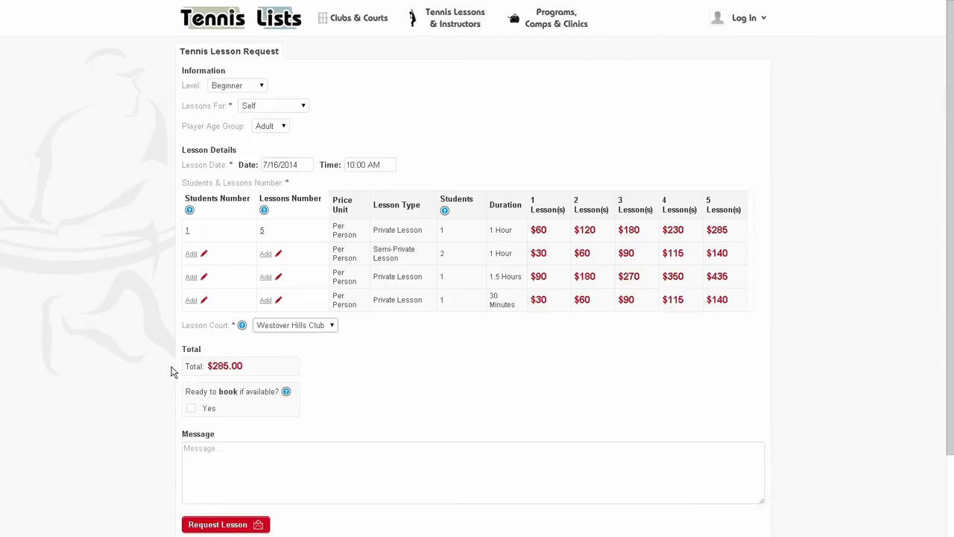
# - Turn on the ready-to-book option to look at the card payment fields, and turn it off again
pyautogui.scroll(-2, 166, 372)
pyautogui.click(190, 313)
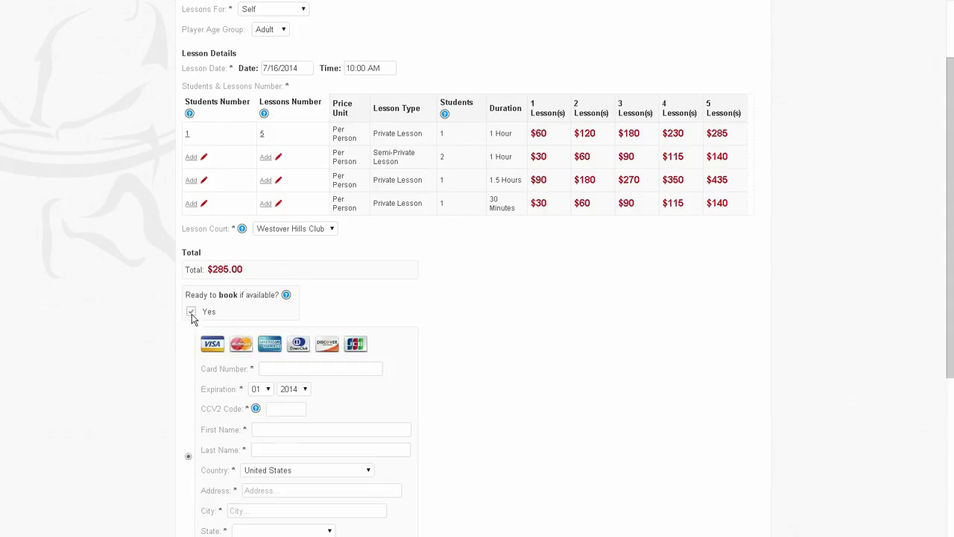
pyautogui.click(191, 313)
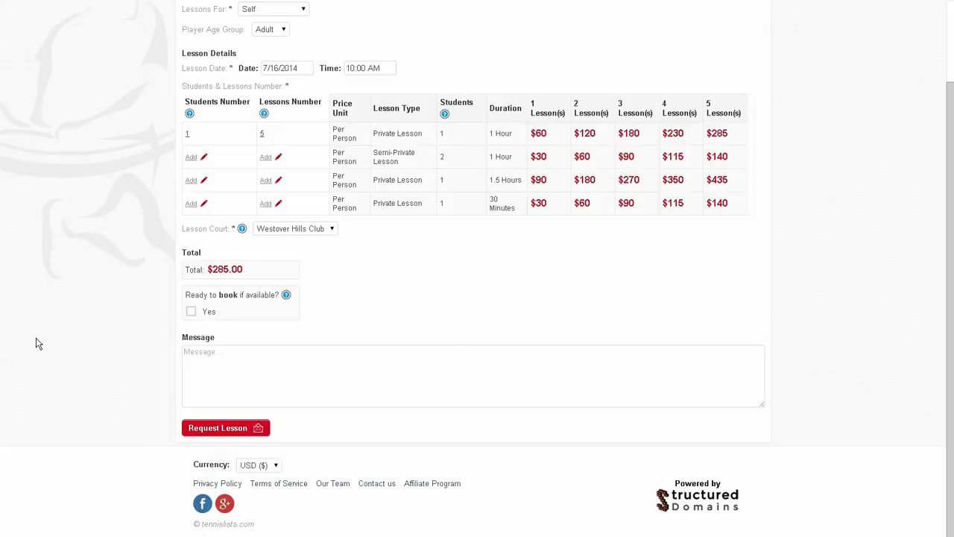
# - Add the message "Would like a lesson." and submit the lesson request
pyautogui.click(232, 367)
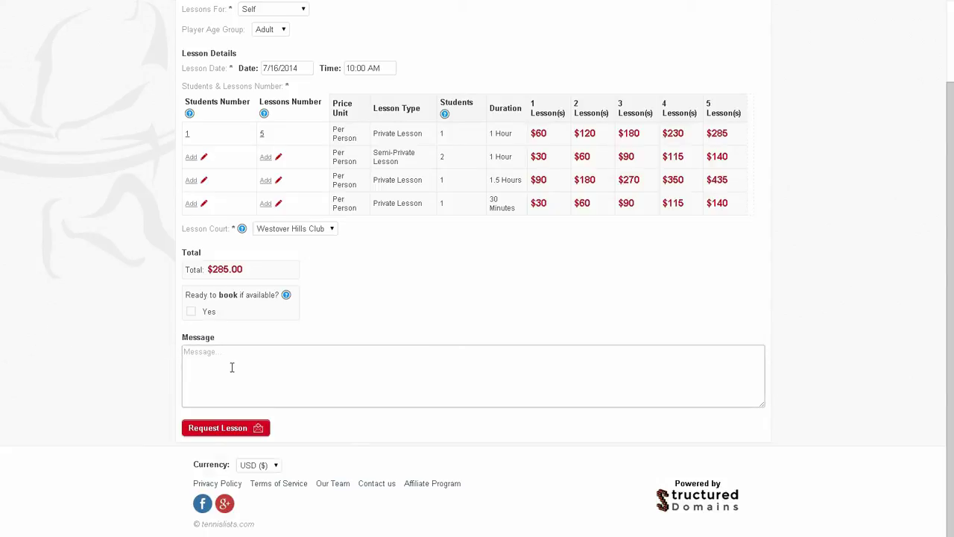
pyautogui.write('Would like a lesson.')
pyautogui.click(223, 430)
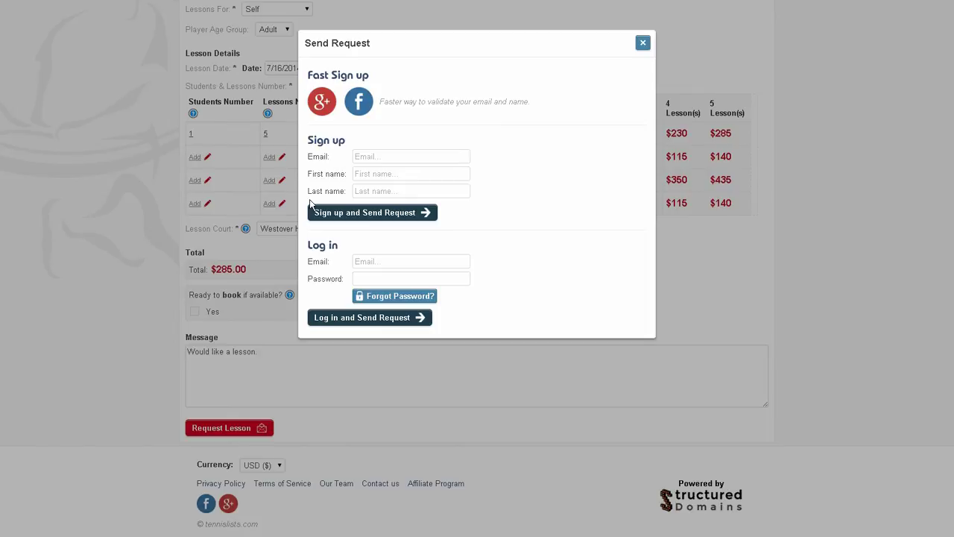
# - Use Facebook fast sign-up to send the request, and view the created request
pyautogui.moveTo(310, 139); pyautogui.dragTo(339, 188)
pyautogui.click(339, 188)
pyautogui.click(359, 104)
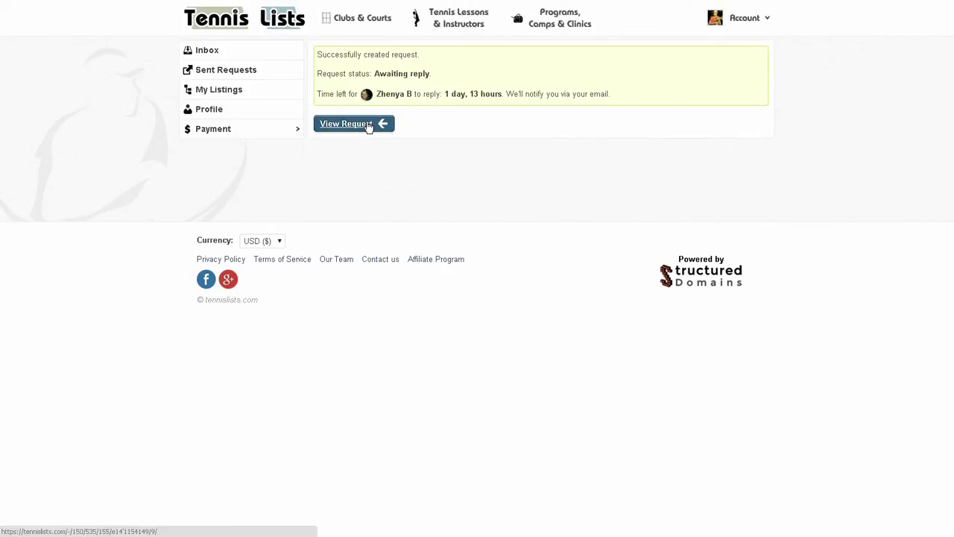
pyautogui.click(368, 126)
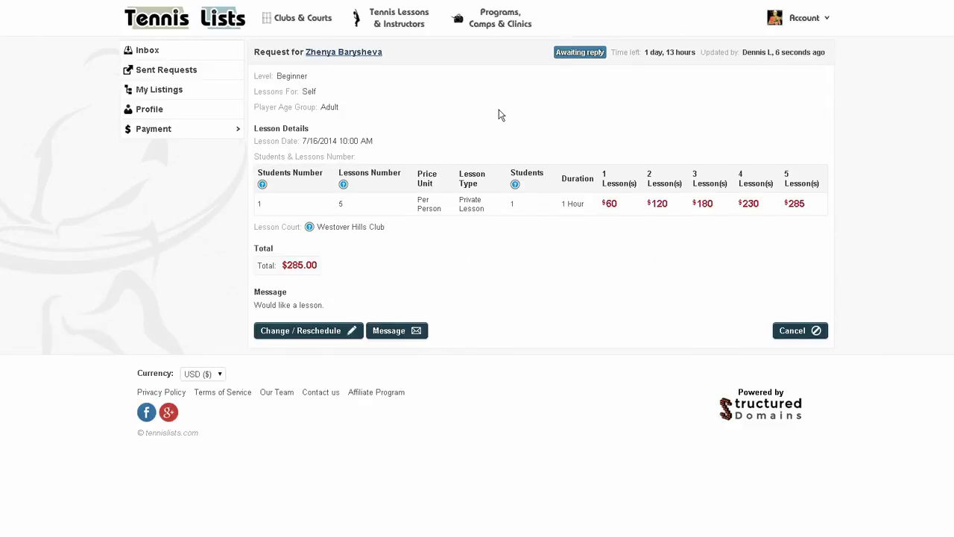
# - Open the lesson request for rescheduling and set the lesson time to 11:00 AM
pyautogui.click(326, 330)
pyautogui.scroll(-1, 327, 334)
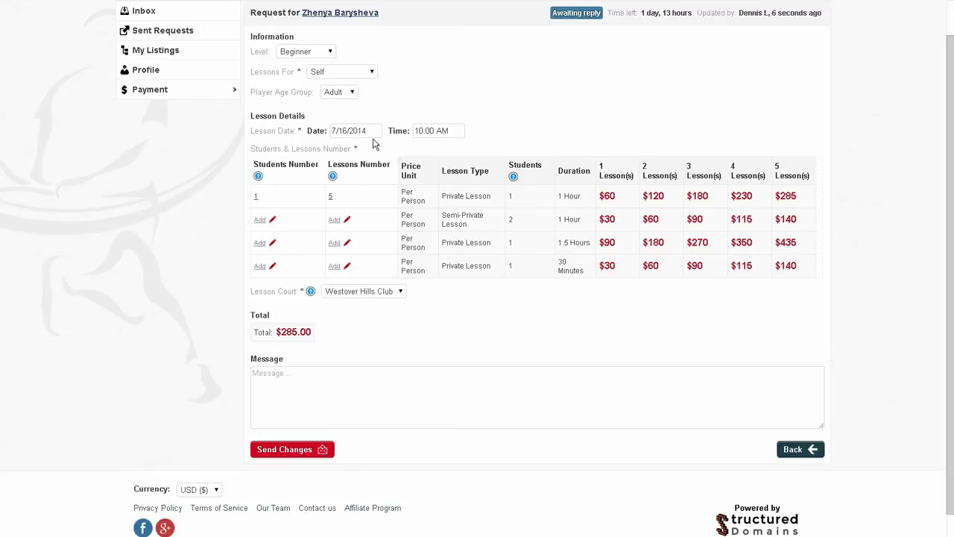
pyautogui.click(428, 131)
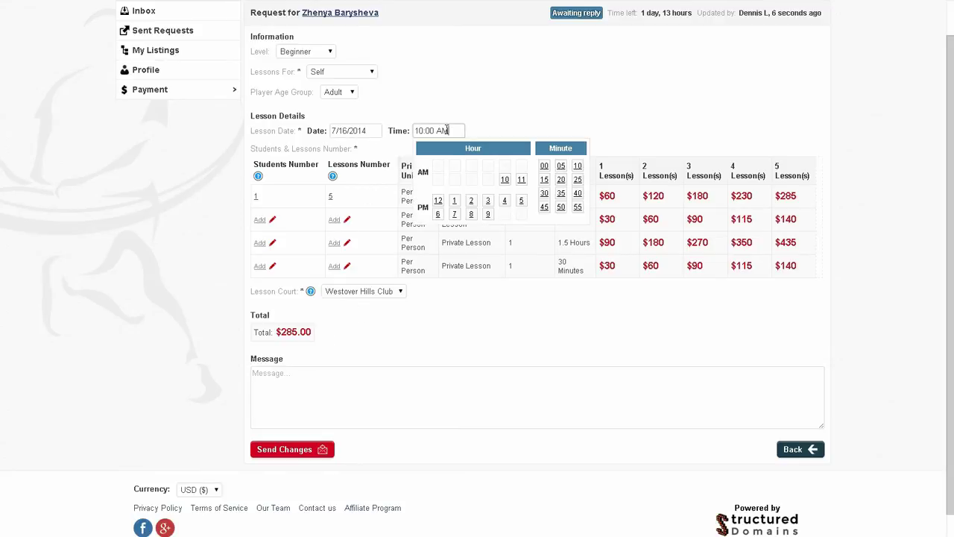
pyautogui.click(522, 184)
pyautogui.click(545, 167)
# - Add the message "Would like a later time.", send the request changes, and view the updated request
pyautogui.click(329, 397)
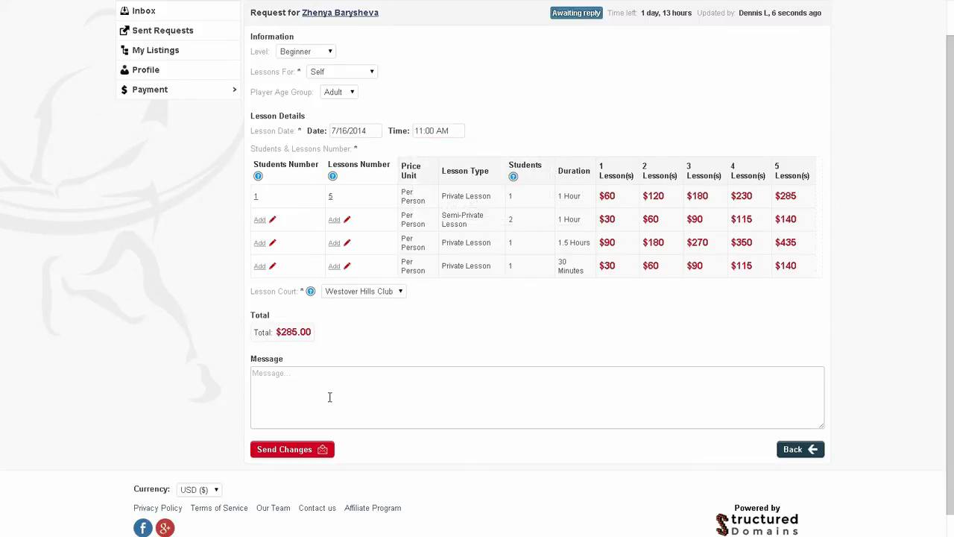
pyautogui.write('Would like a')
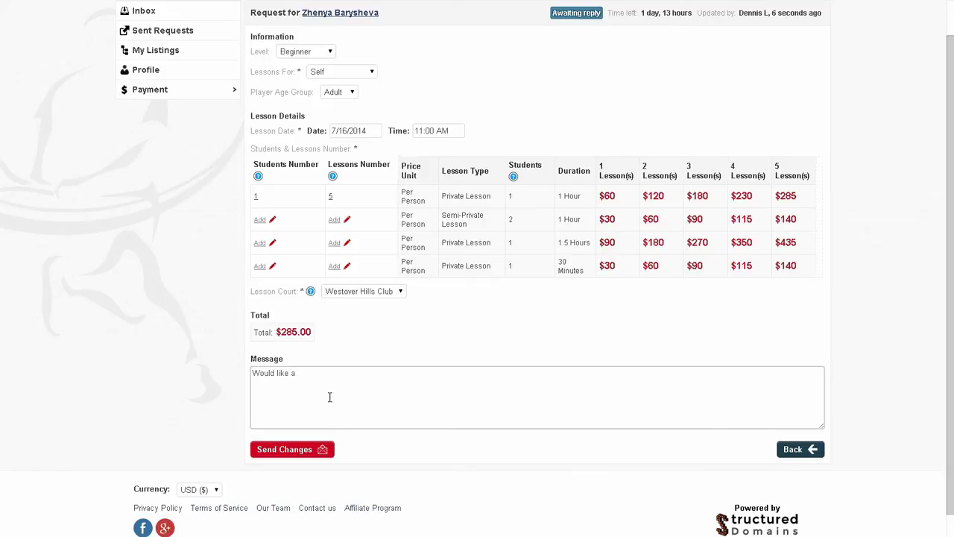
pyautogui.write(' later time.')
pyautogui.click(285, 450)
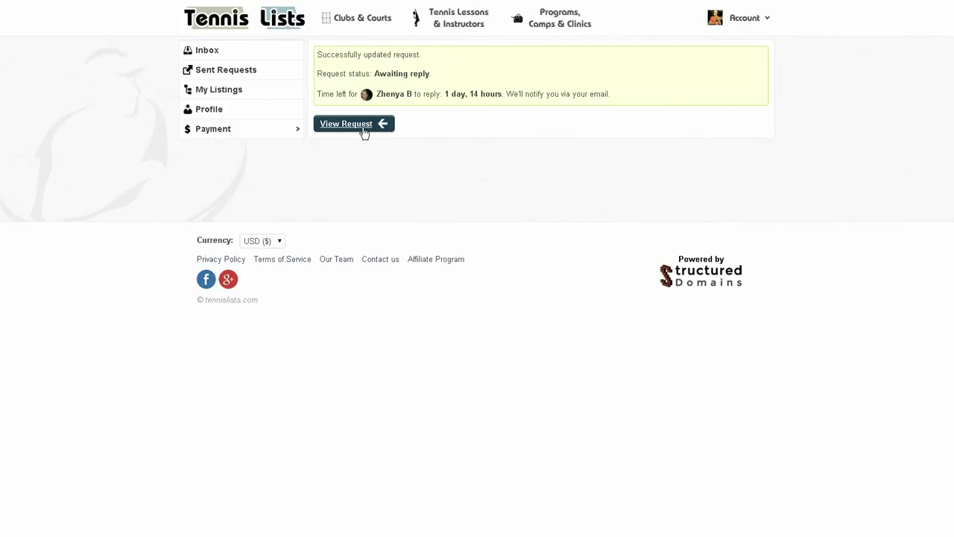
pyautogui.click(365, 132)
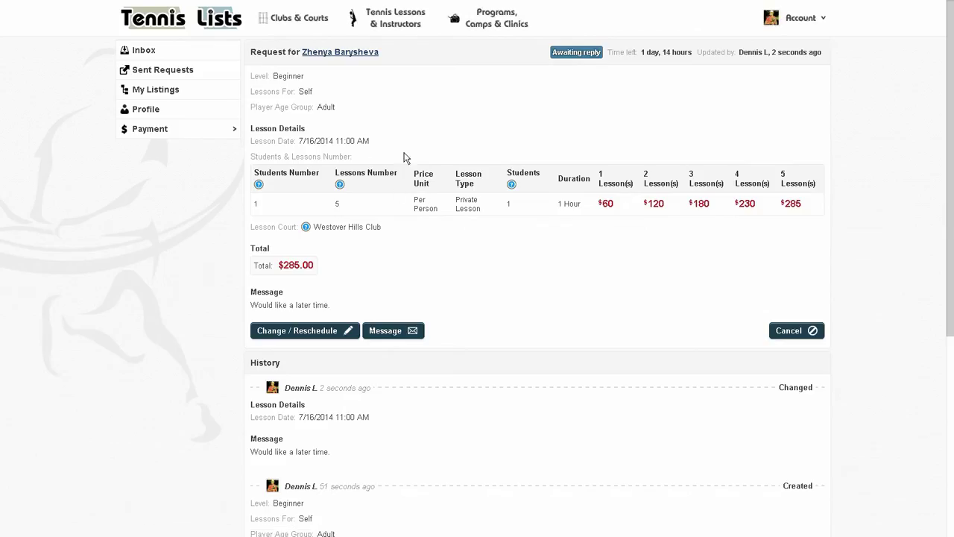
# - Review the request's history, comparing the changed entry with the originally created entry
pyautogui.scroll(-3, 427, 379)
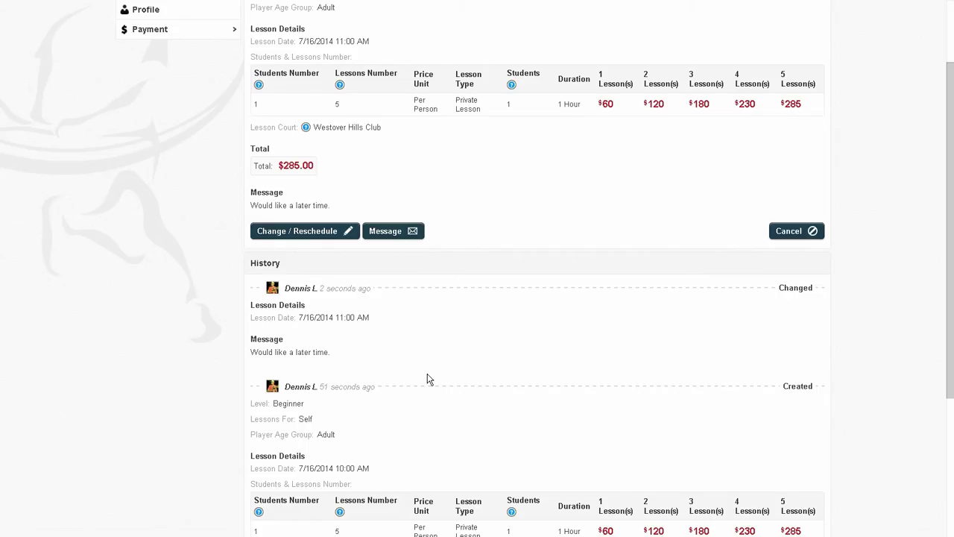
pyautogui.scroll(-3, 428, 378)
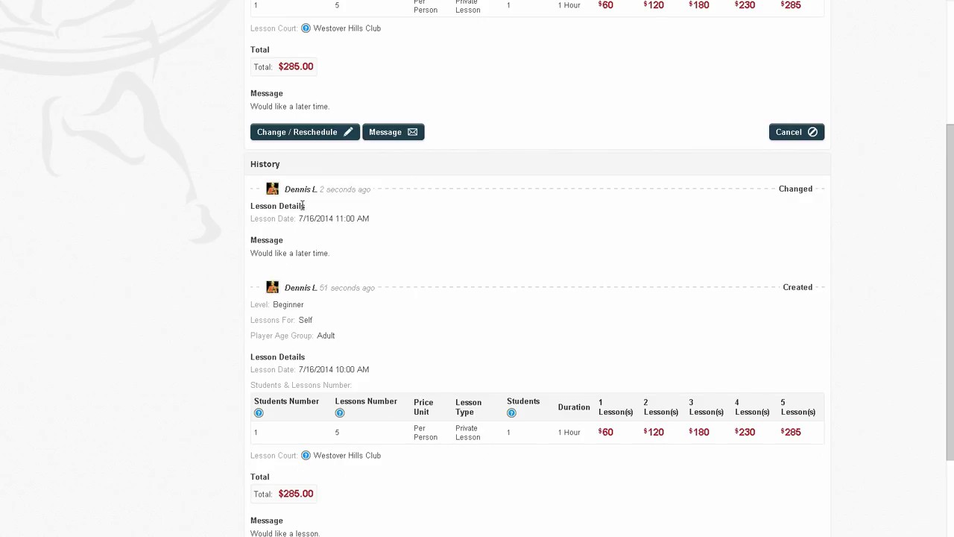
pyautogui.moveTo(257, 190); pyautogui.dragTo(343, 315)
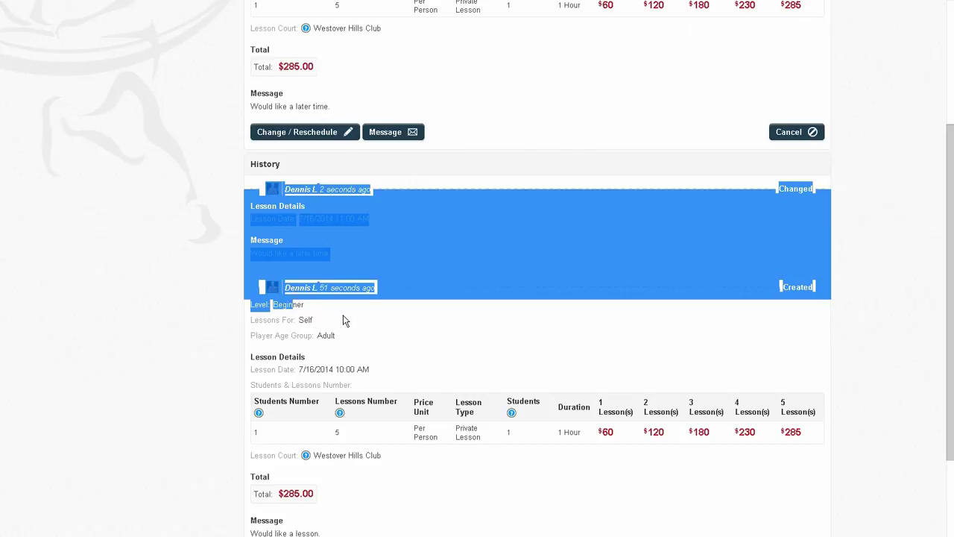
pyautogui.click(343, 314)
pyautogui.scroll(-3, 461, 266)
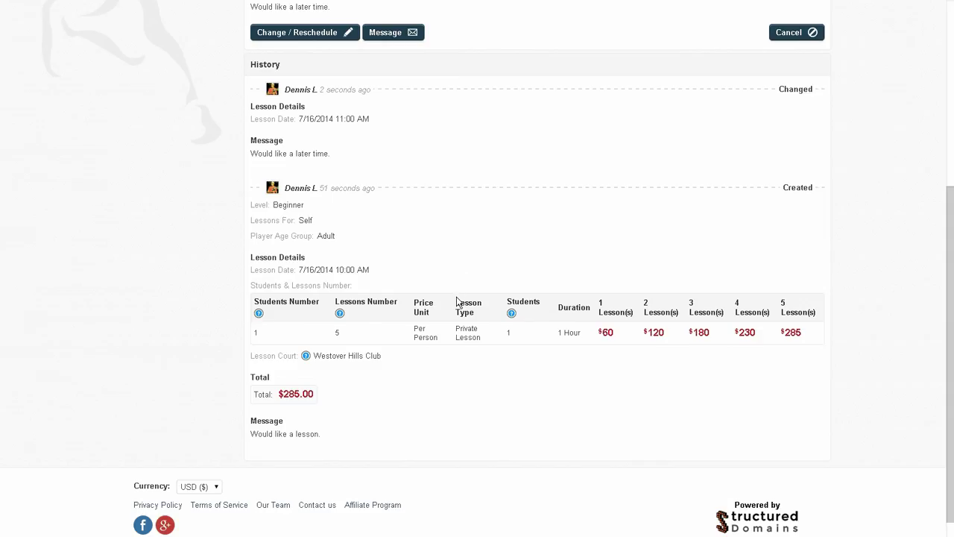
pyautogui.scroll(9, 456, 300)
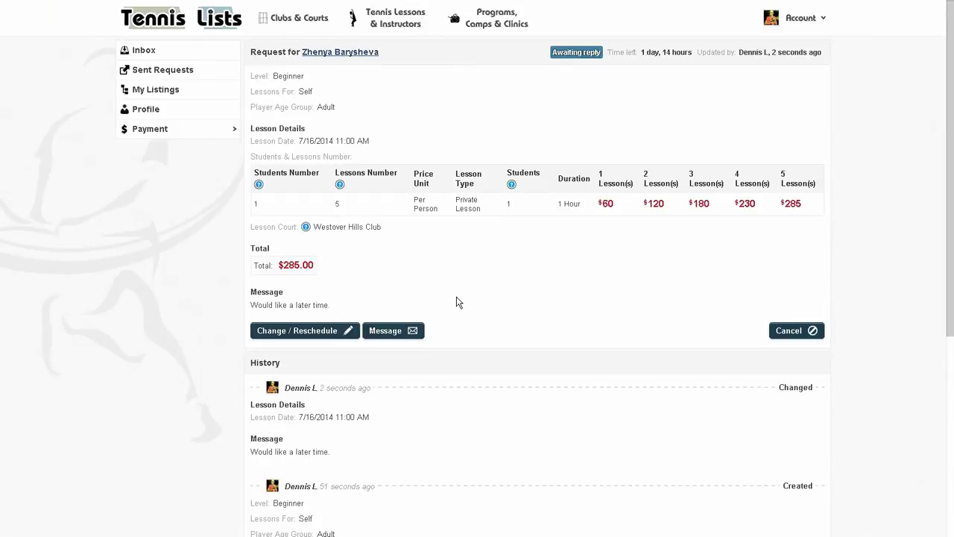
# - Send the message "This is a message." on the lesson request and view the request again
pyautogui.click(406, 330)
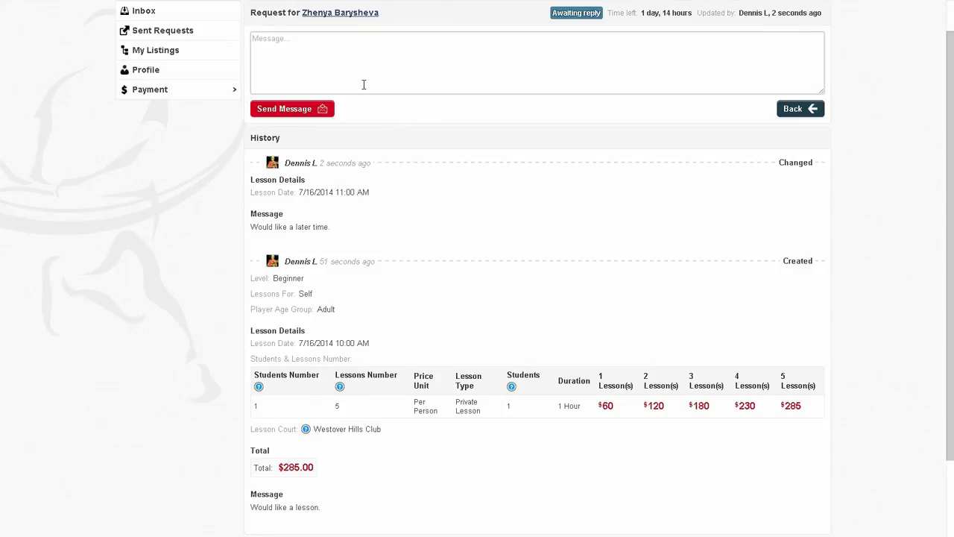
pyautogui.write('This is a message')
pyautogui.click(313, 112)
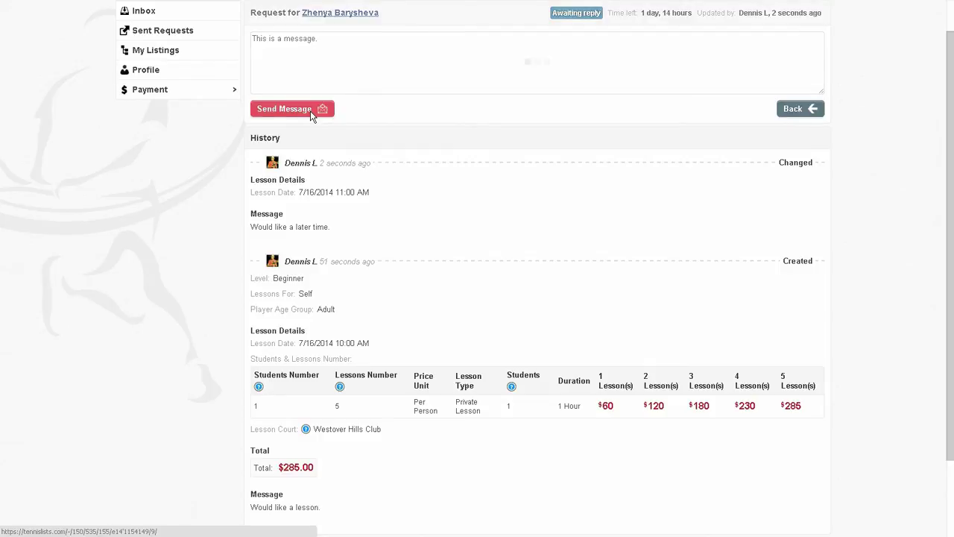
pyautogui.click(360, 125)
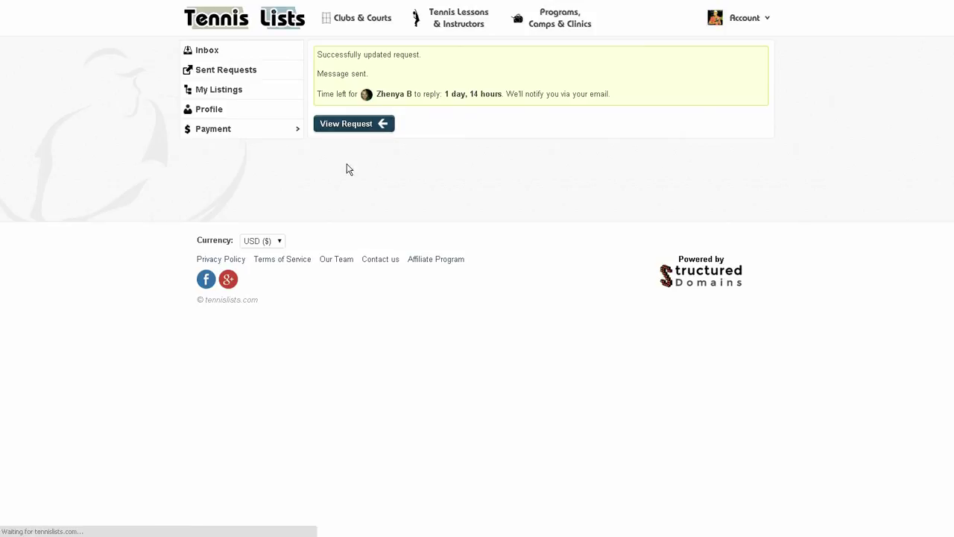
# - Check the request's history for the sent message and the earlier entries
pyautogui.scroll(-3, 380, 281)
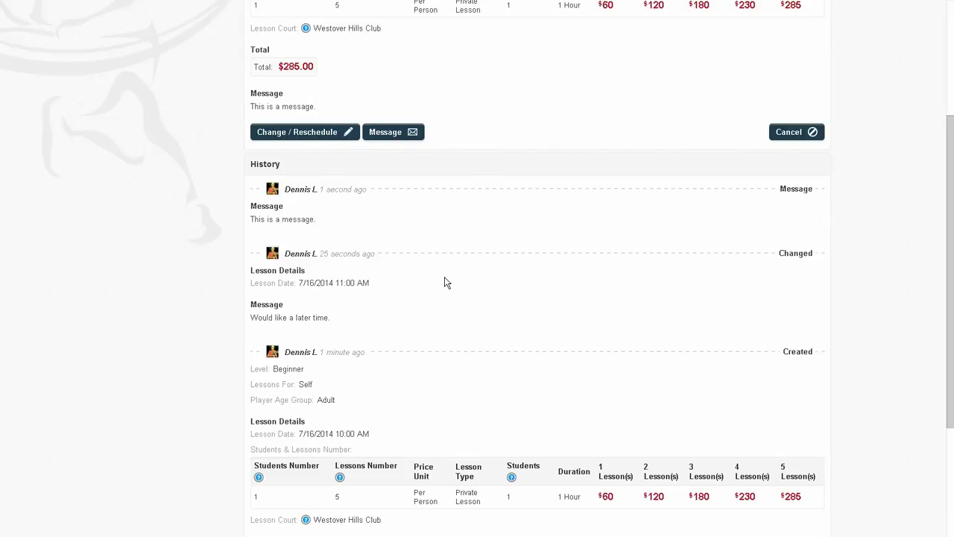
pyautogui.scroll(1, 419, 326)
pyautogui.scroll(-1, 420, 325)
pyautogui.scroll(1, 420, 326)
pyautogui.scroll(1, 420, 326)
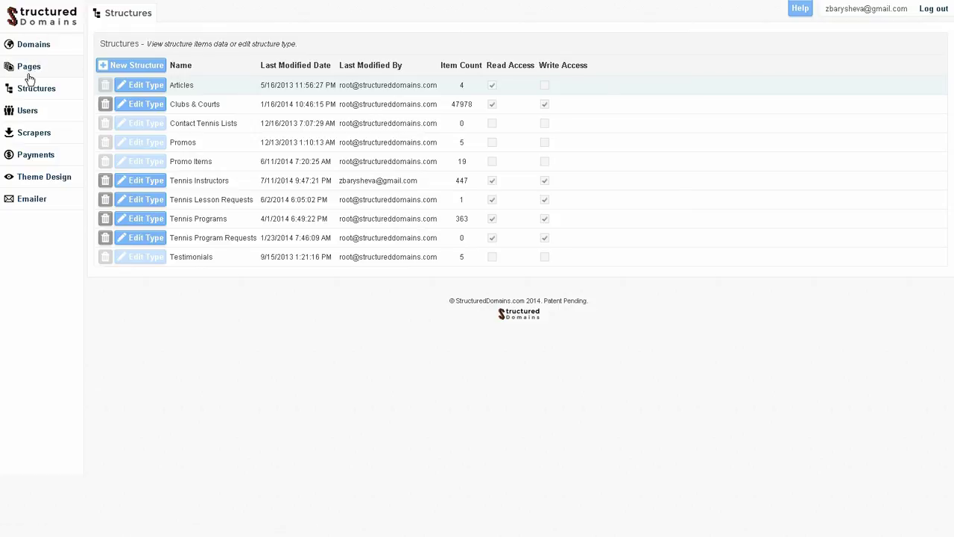
# - Switch to Structured Domains and open the settings of the tennislists.com domain
pyautogui.click(39, 50)
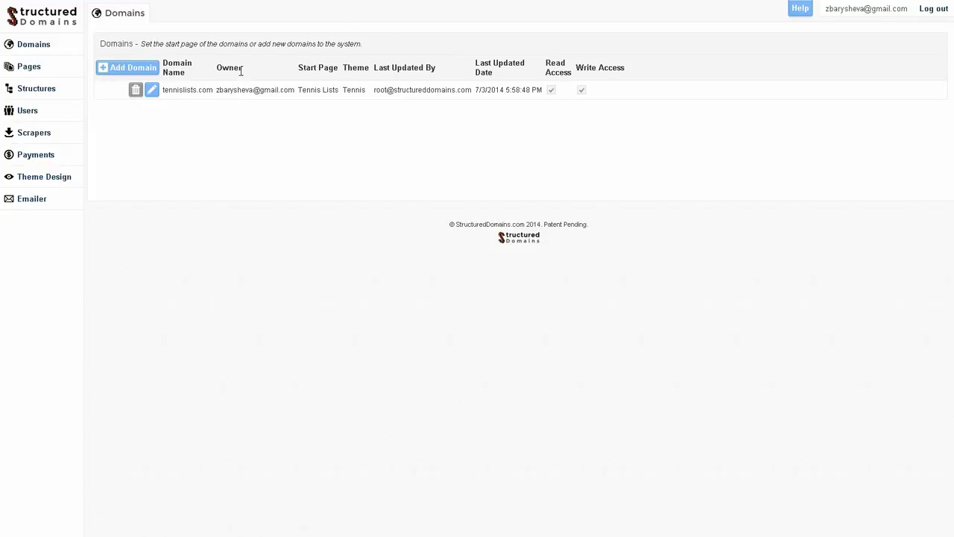
pyautogui.moveTo(165, 90); pyautogui.dragTo(213, 90)
pyautogui.click(209, 113)
pyautogui.click(152, 90)
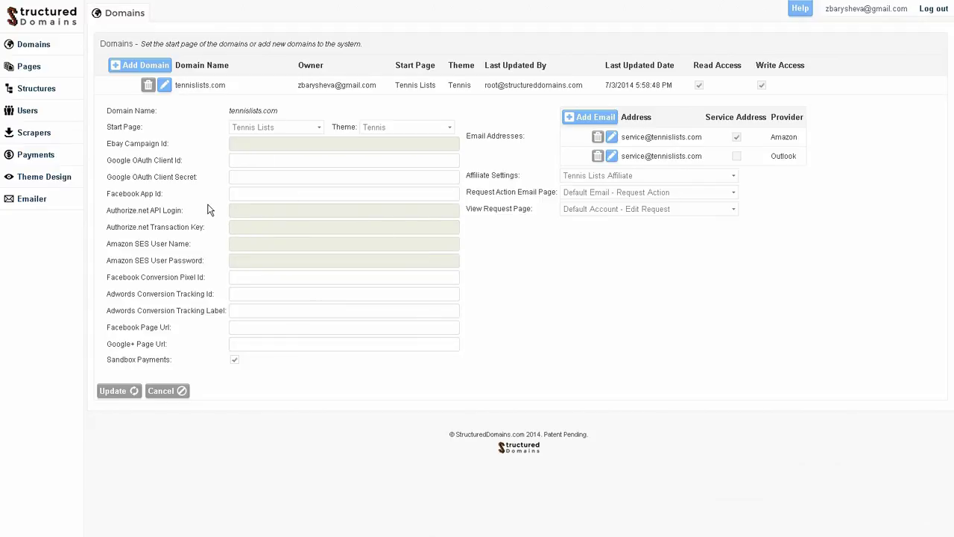
# - Look at the start page choices for the domain and close its settings without saving
pyautogui.moveTo(107, 125); pyautogui.dragTo(144, 127)
pyautogui.click(167, 134)
pyautogui.click(273, 128)
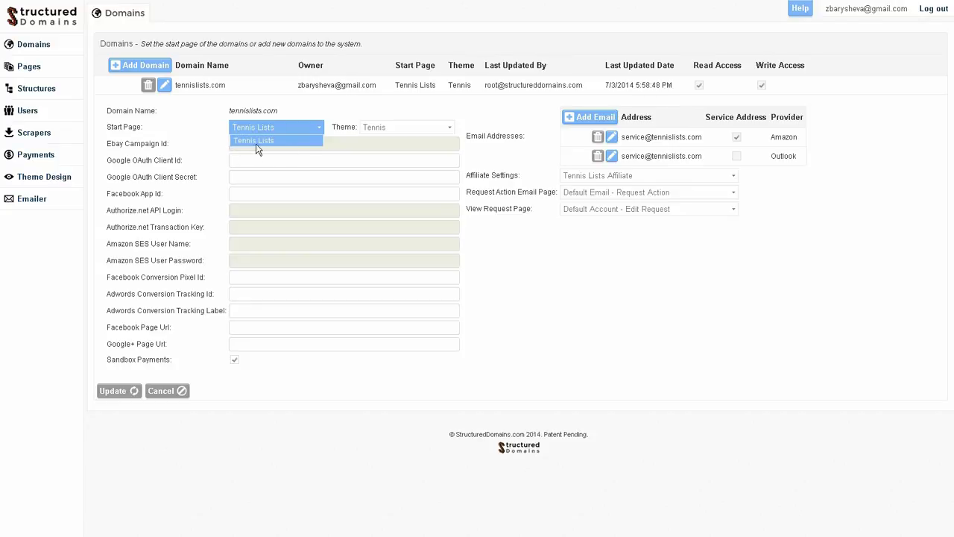
pyautogui.click(214, 134)
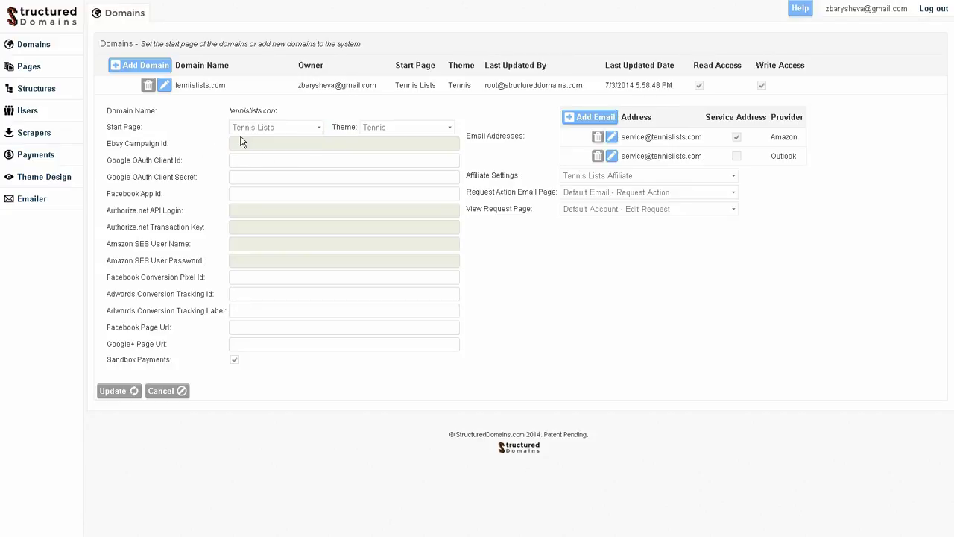
pyautogui.click(172, 392)
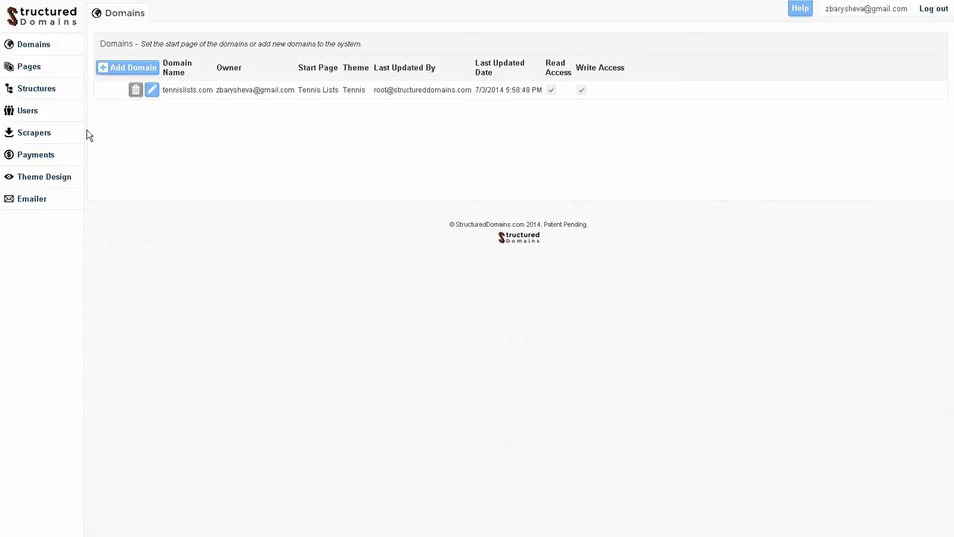
# - Find the Tennis Lists start page on the second page of the pages list and open its definition
pyautogui.click(30, 68)
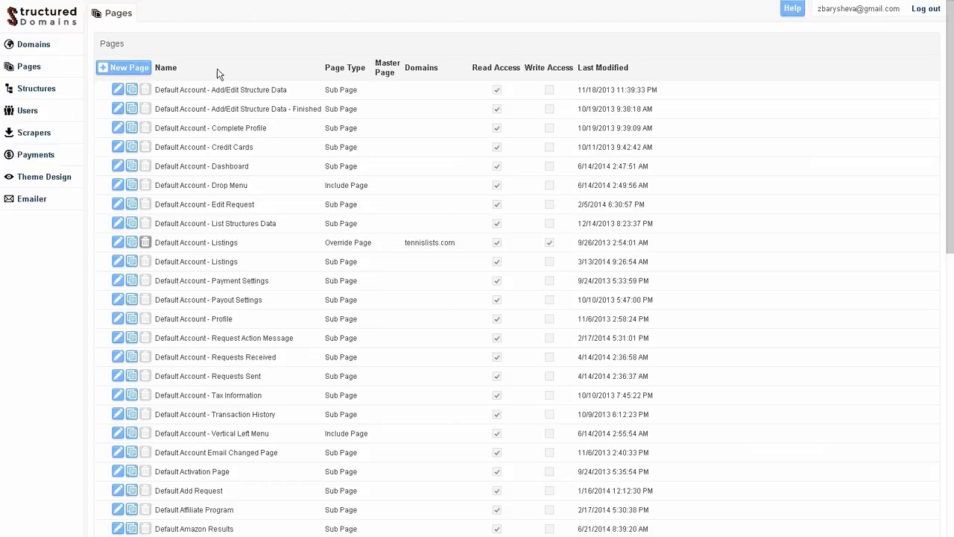
pyautogui.scroll(-6, 207, 253)
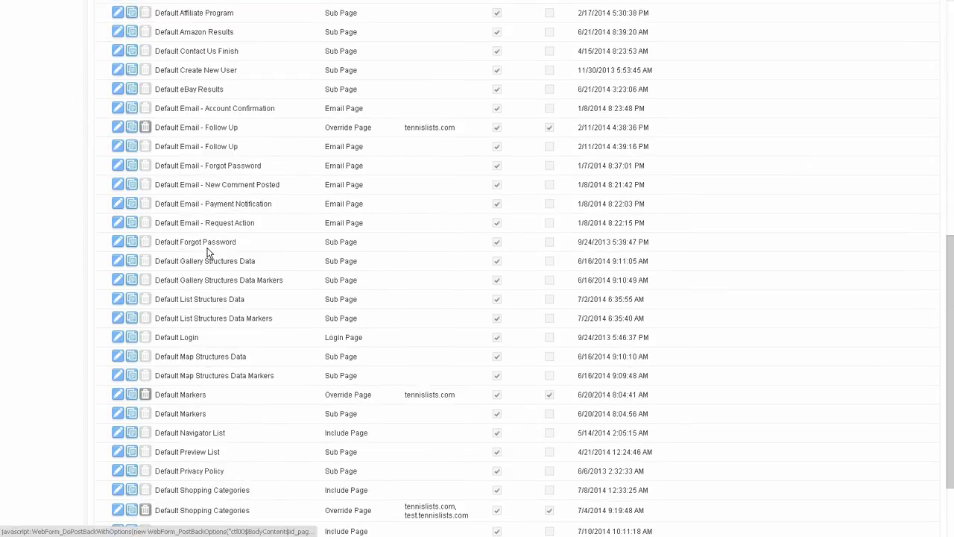
pyautogui.scroll(-2, 206, 257)
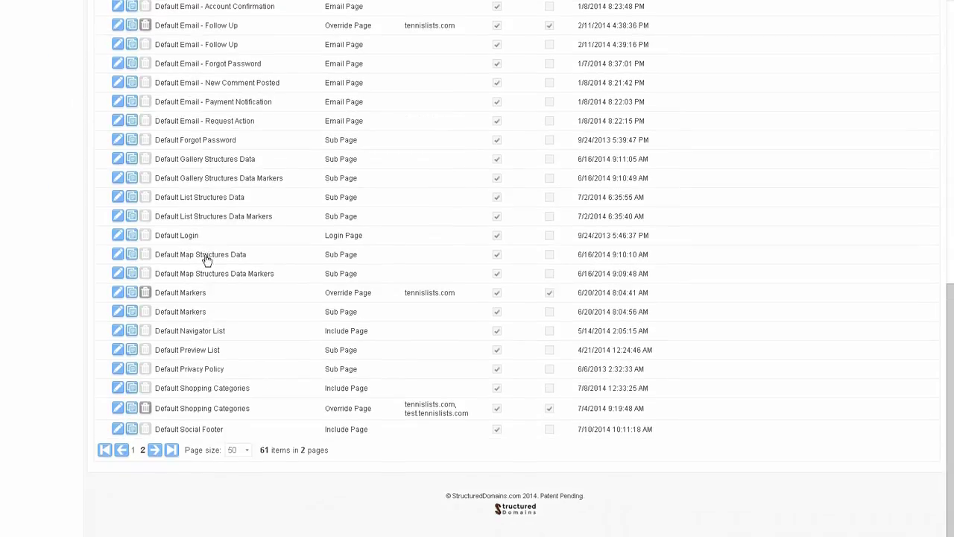
pyautogui.click(143, 450)
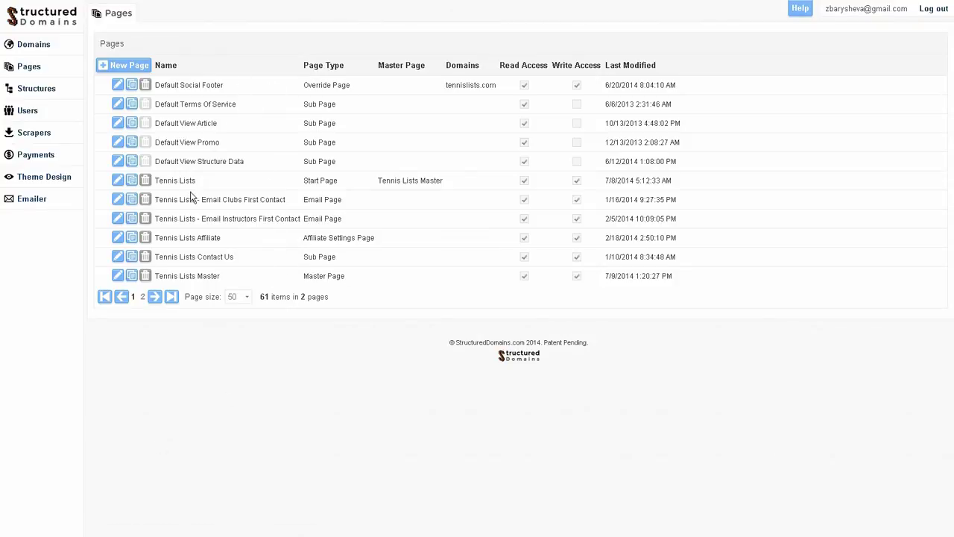
pyautogui.moveTo(219, 182)
pyautogui.mouseDown()
pyautogui.moveTo(162, 182)
pyautogui.moveTo(204, 186)
pyautogui.mouseUp()
pyautogui.click(173, 182)
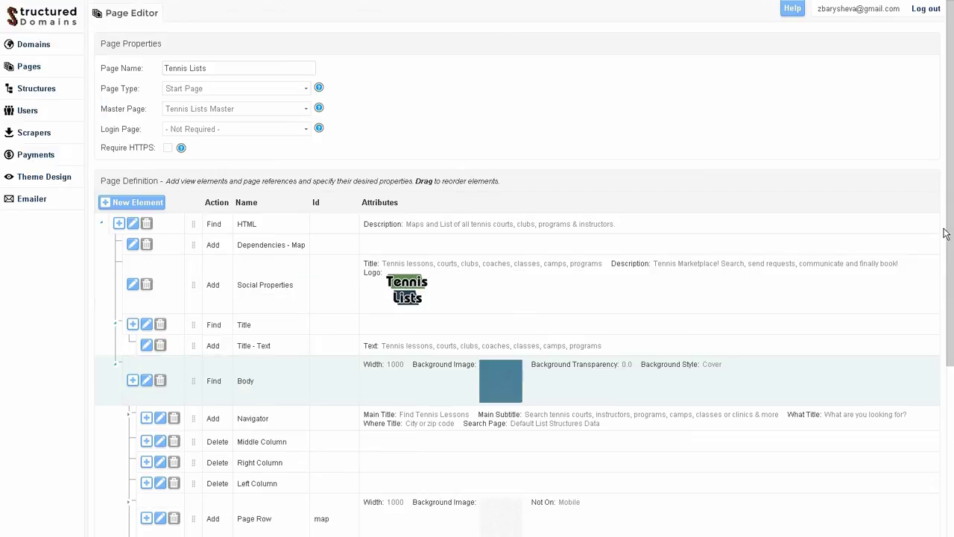
# - Inspect the properties of the HTML and Social Properties elements, closing each without changes
pyautogui.moveTo(949, 246)
pyautogui.mouseDown()
pyautogui.moveTo(950, 317)
pyautogui.moveTo(950, 240)
pyautogui.mouseUp()
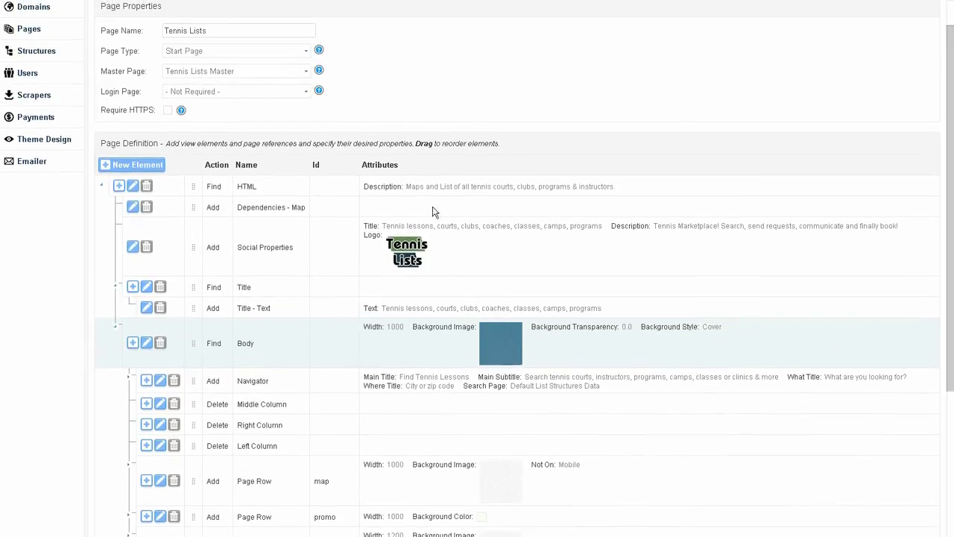
pyautogui.click(134, 187)
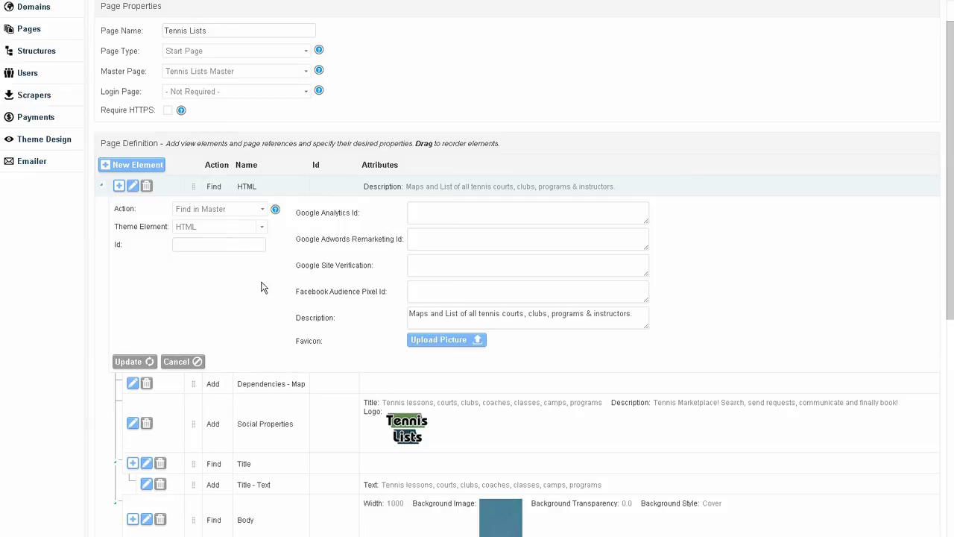
pyautogui.click(191, 363)
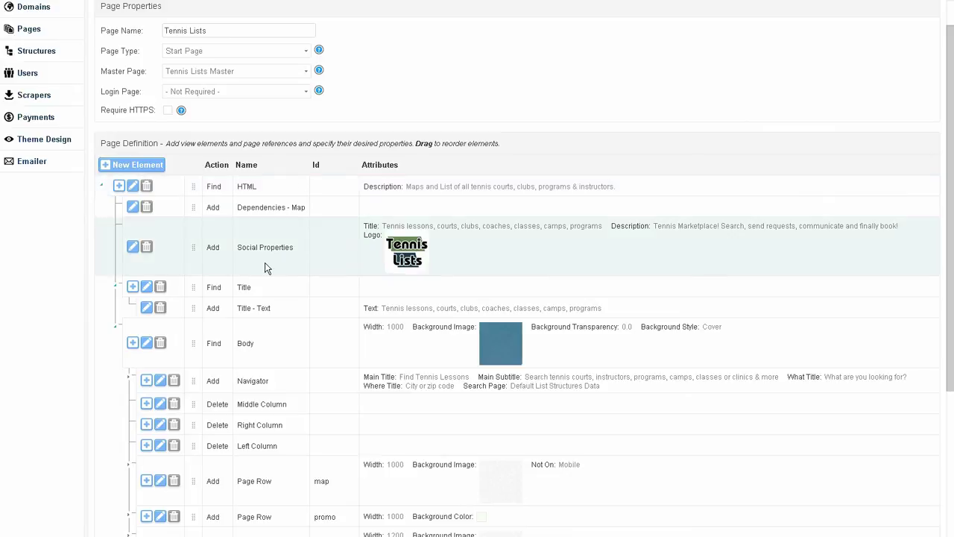
pyautogui.click(134, 248)
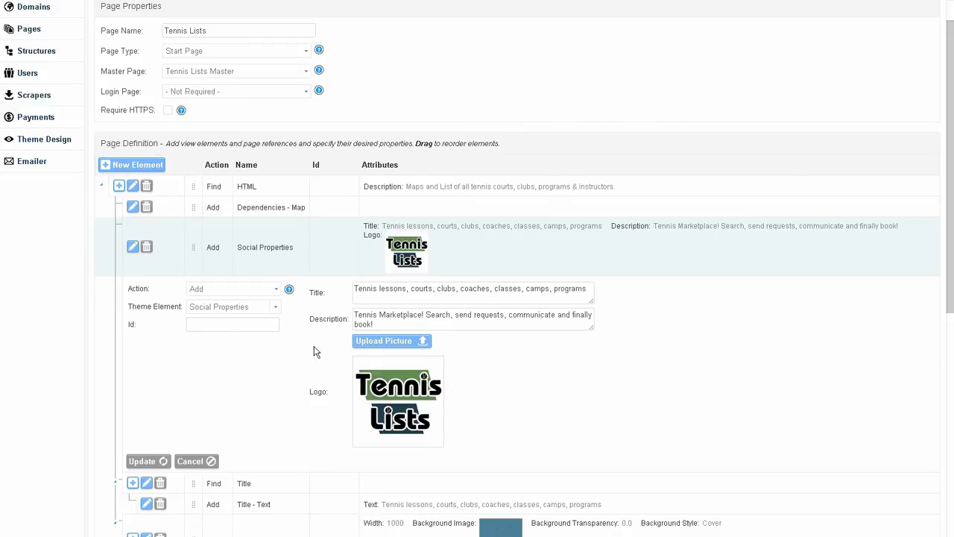
pyautogui.click(200, 461)
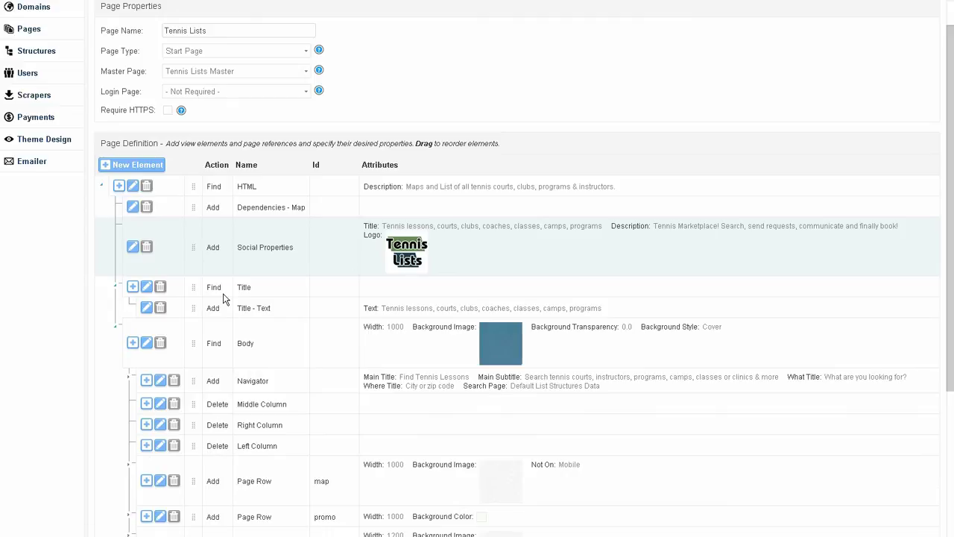
# - Expand the map and promo page rows and the Navigator element to examine their child elements
pyautogui.scroll(-3, 224, 298)
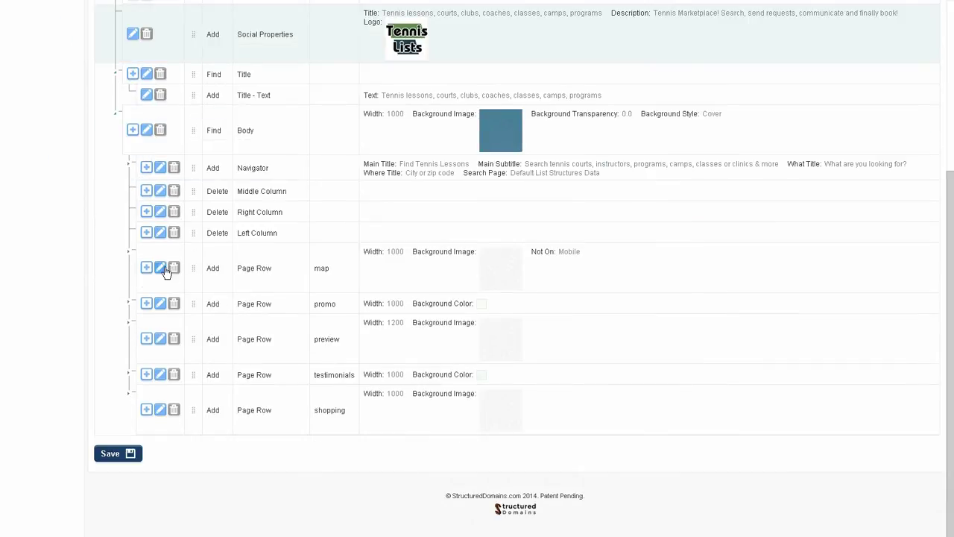
pyautogui.click(128, 254)
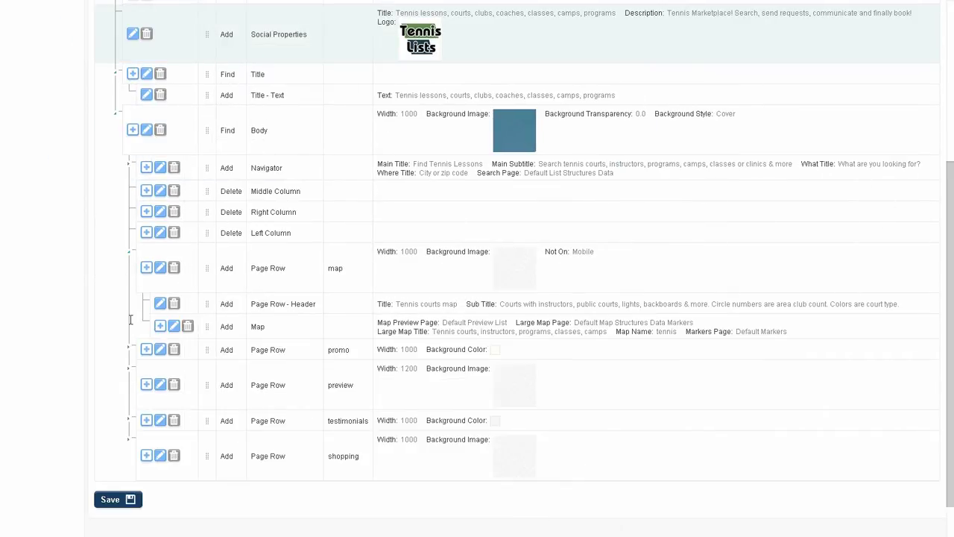
pyautogui.click(129, 348)
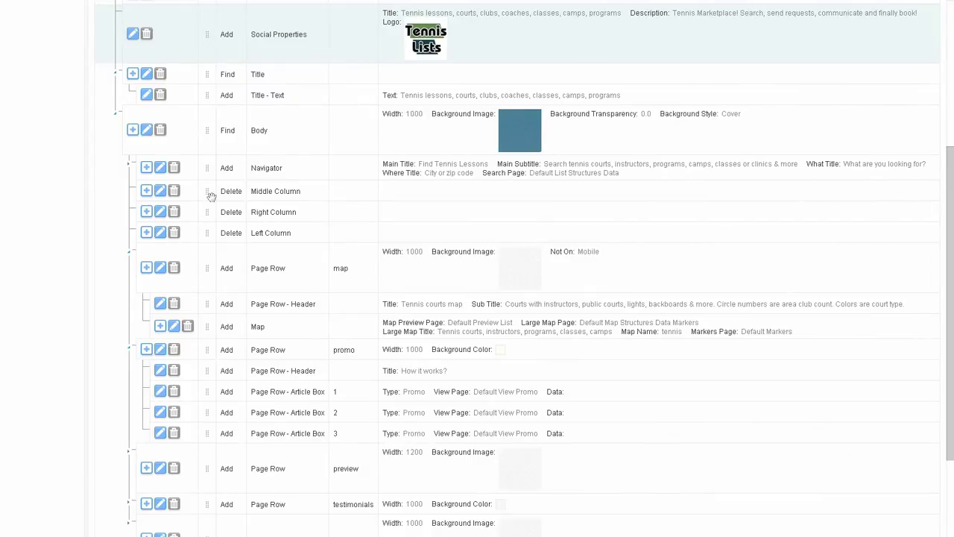
pyautogui.click(128, 164)
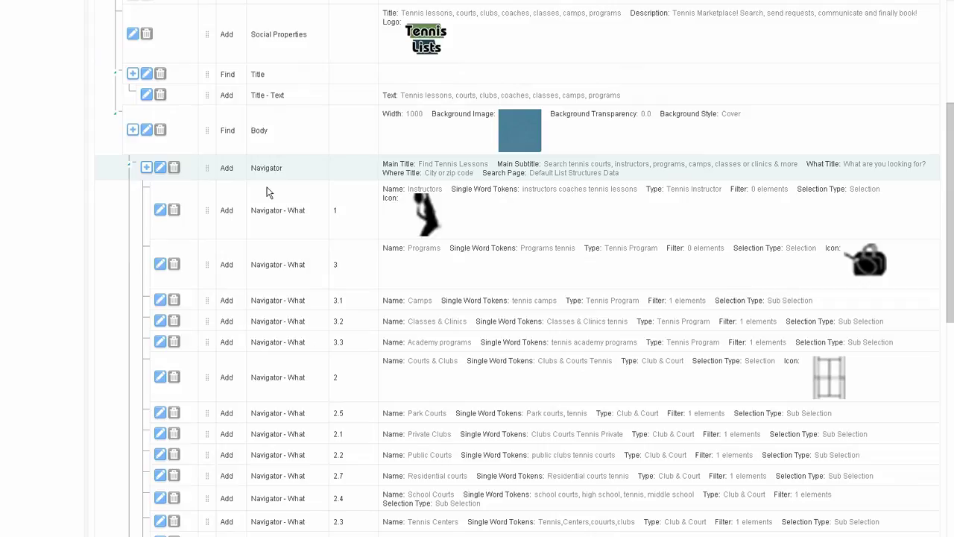
# - Look through the Navigator - What entries listed under the Navigator element of the page definition
pyautogui.moveTo(949, 188); pyautogui.dragTo(949, 244)
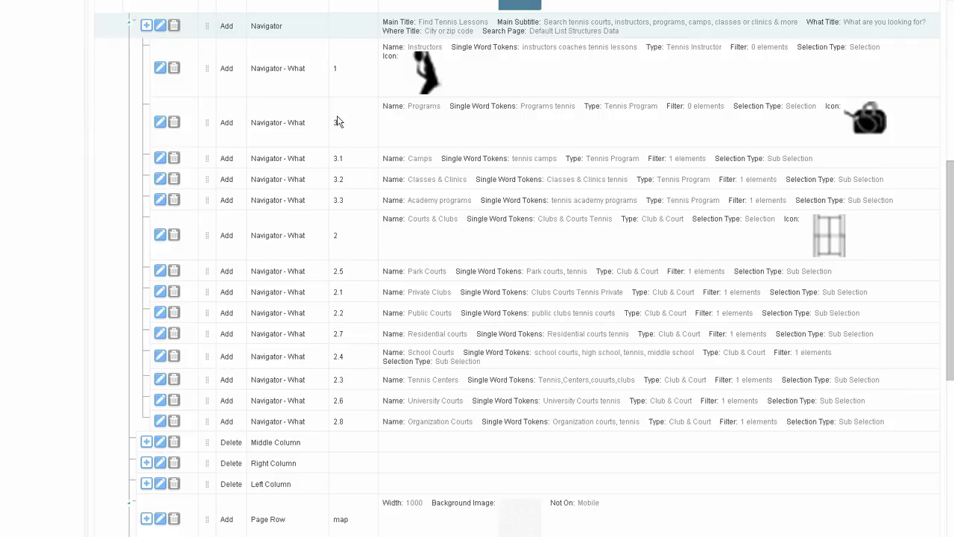
pyautogui.scroll(3, 303, 262)
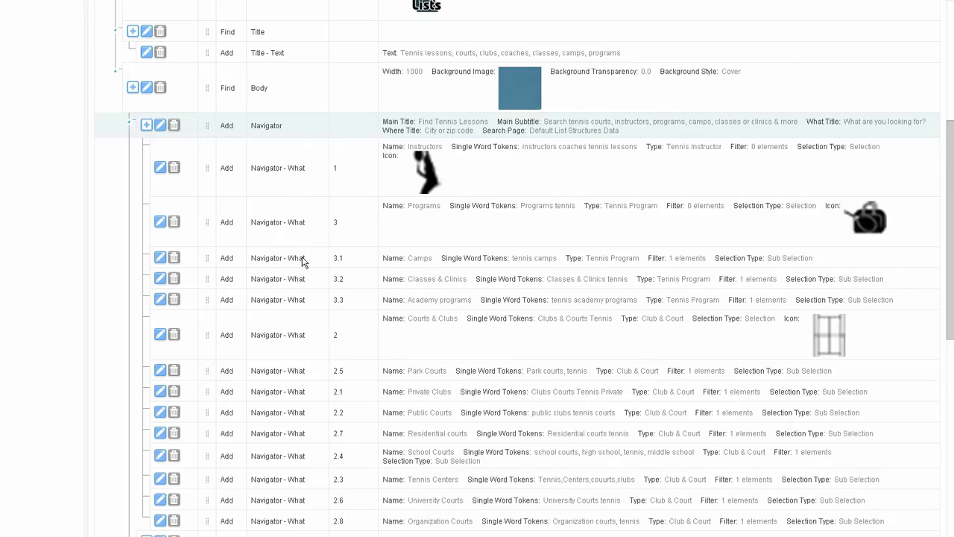
pyautogui.scroll(6, 302, 258)
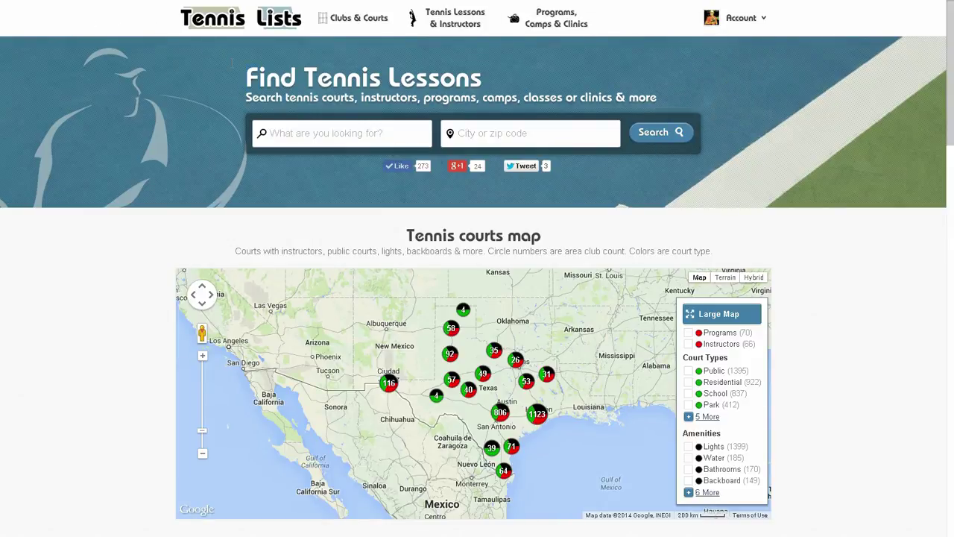
# - On the Tennis Lists site, view the search categories and set the search location to Austin, TX, United States
pyautogui.click(296, 134)
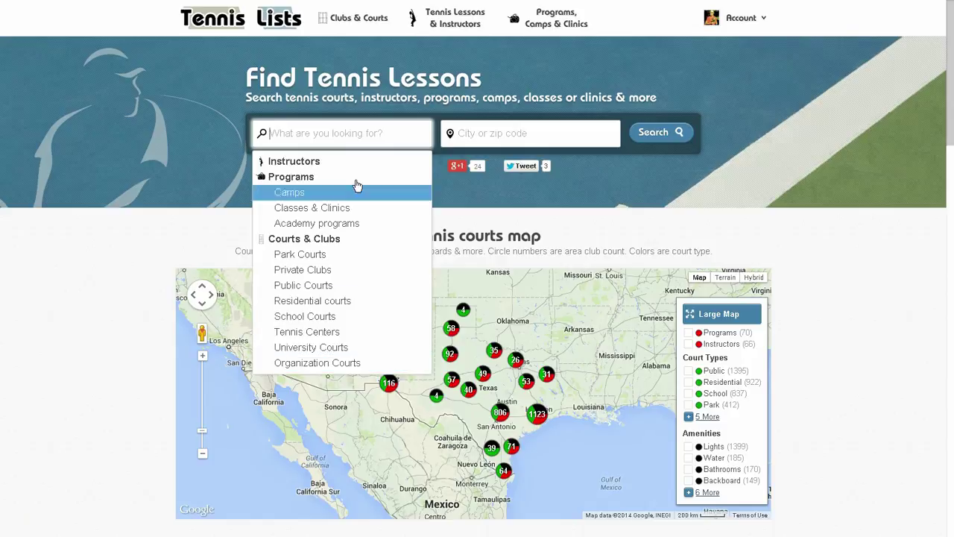
pyautogui.click(484, 135)
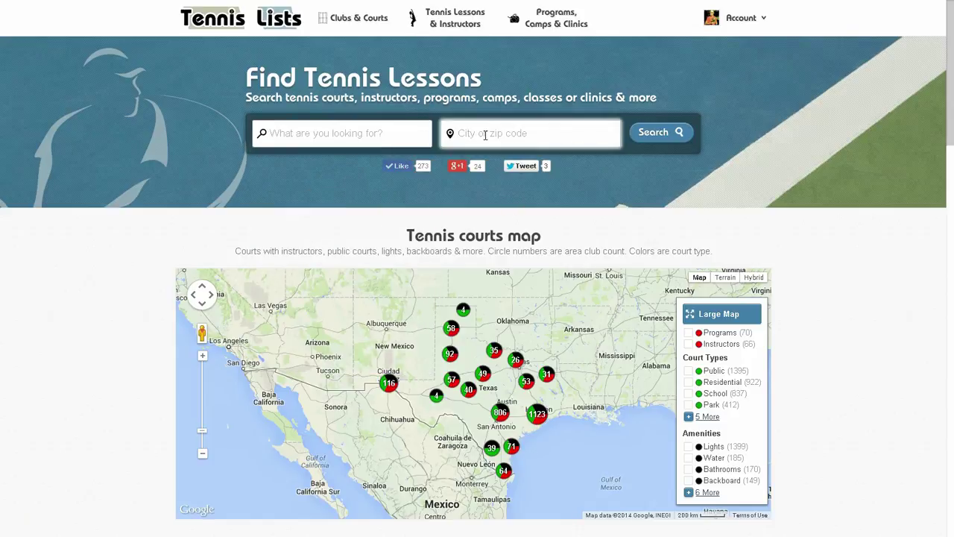
pyautogui.write('aus')
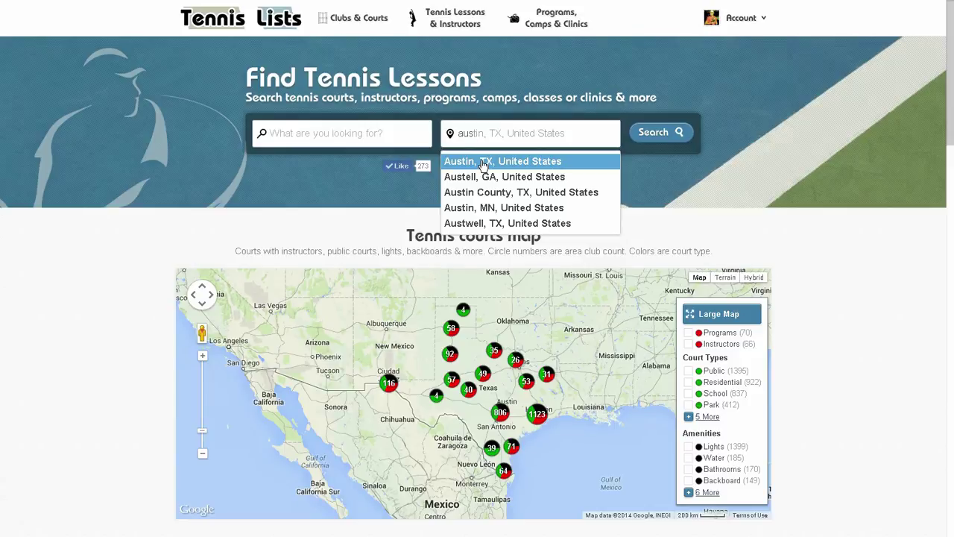
pyautogui.click(486, 161)
# - Try Instructors as the search category, and clear the category again
pyautogui.click(343, 137)
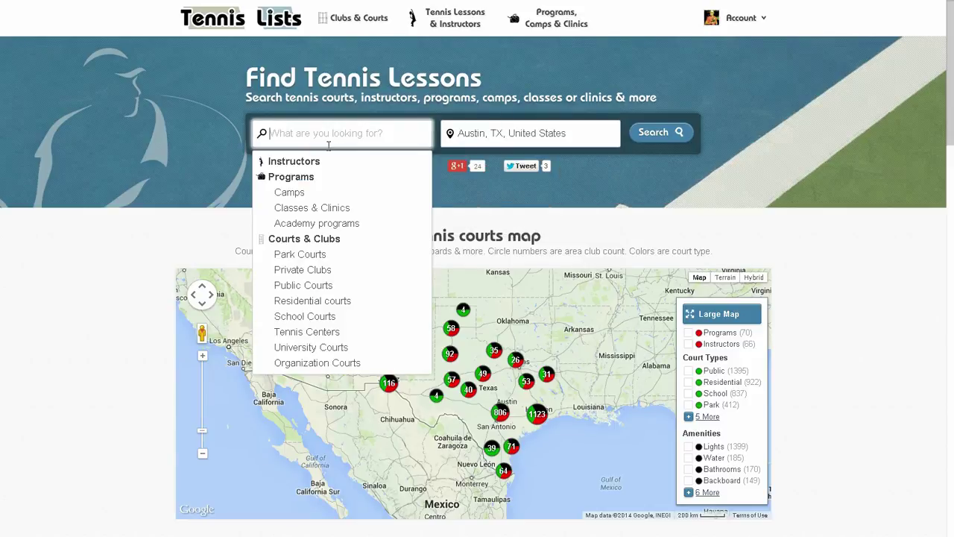
pyautogui.click(317, 160)
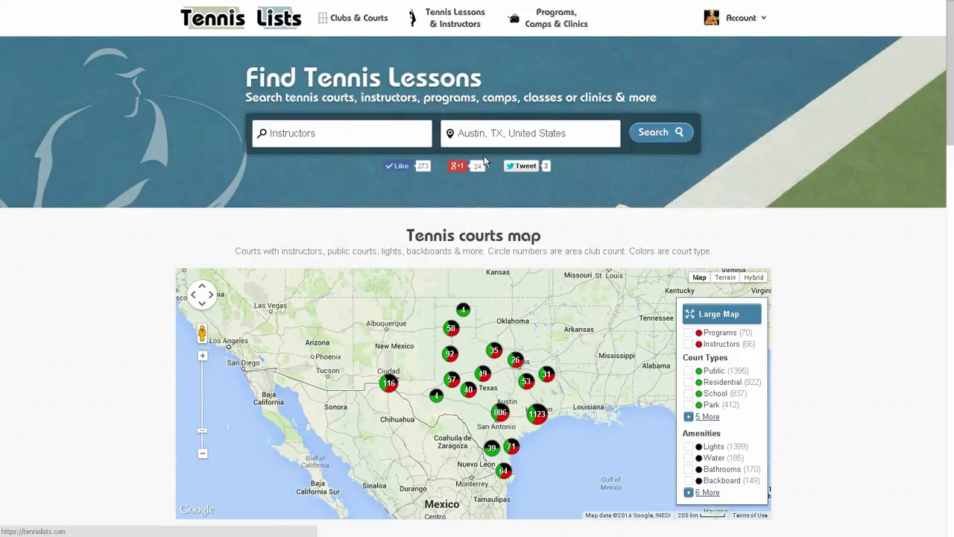
pyautogui.click(354, 135)
pyautogui.moveTo(353, 135); pyautogui.dragTo(219, 135)
pyautogui.press('BackSpace')
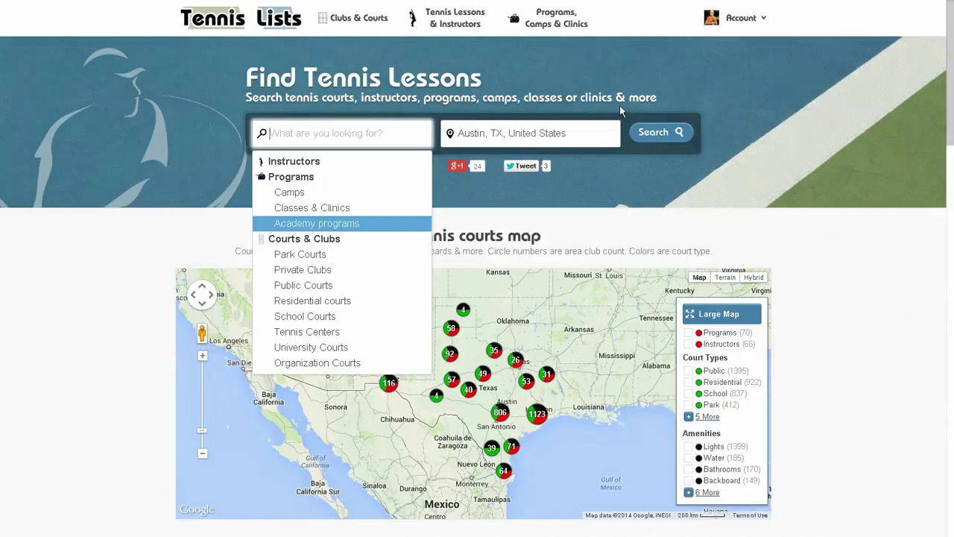
pyautogui.click(198, 161)
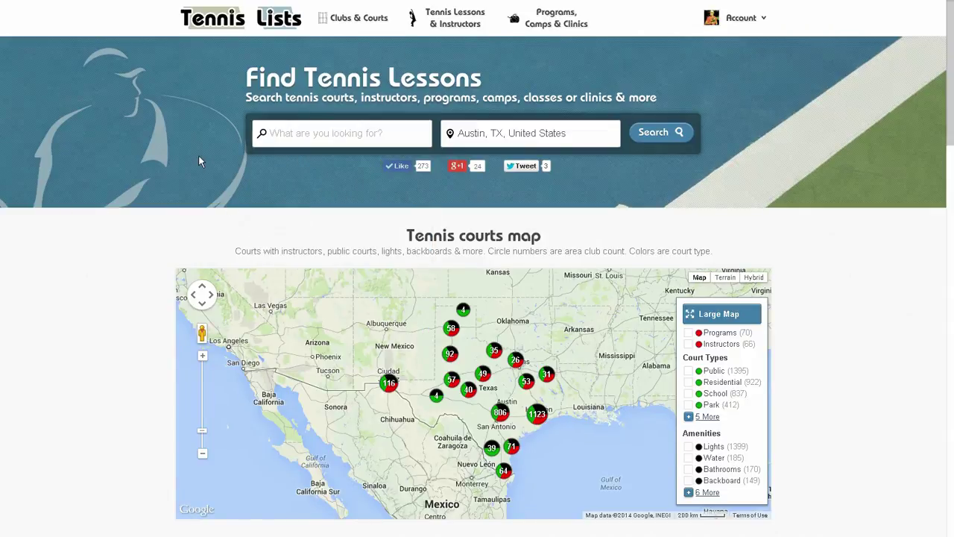
# - Zoom the tennis courts map in on the San Marcos area of Texas to examine individual court markers
pyautogui.scroll(-6, 203, 164)
pyautogui.scroll(2, 207, 117)
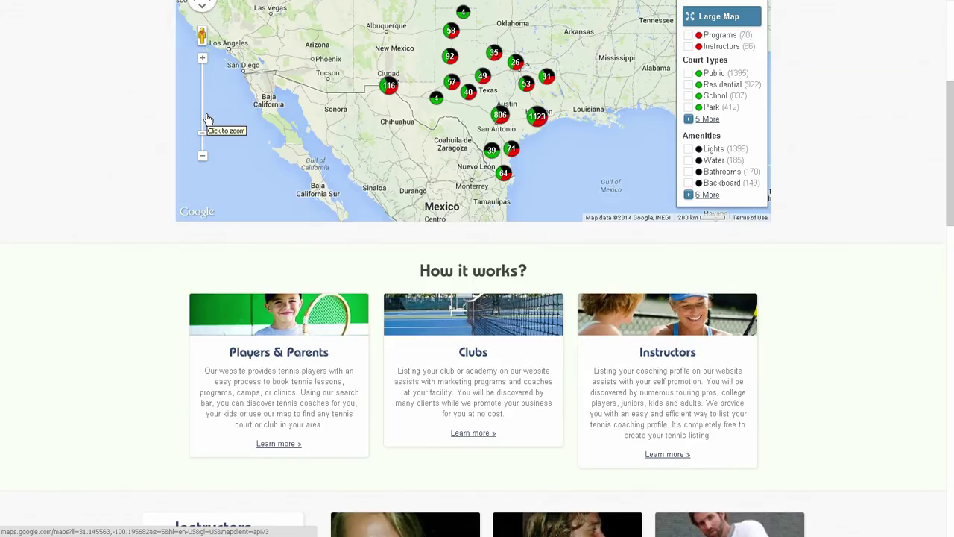
pyautogui.scroll(3, 208, 119)
pyautogui.moveTo(373, 135); pyautogui.dragTo(453, 137)
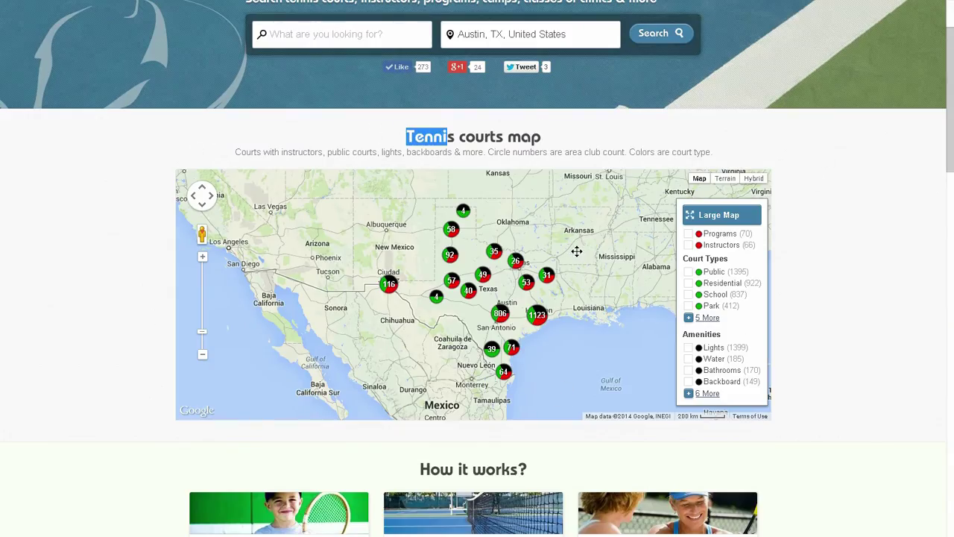
pyautogui.scroll(3, 504, 317)
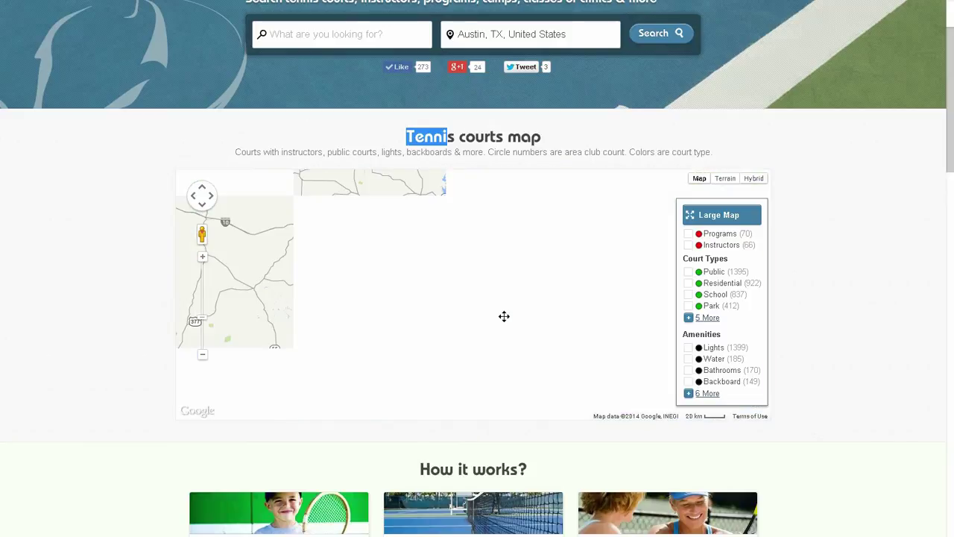
pyautogui.scroll(2, 496, 300)
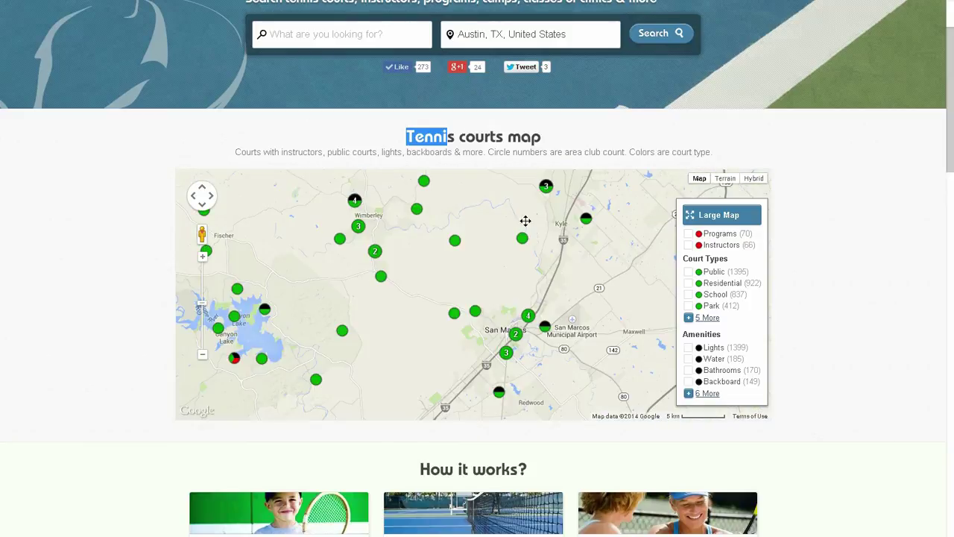
# - Move the map toward Austin, view the Onion Creek Country Club marker's details, and close them
pyautogui.moveTo(554, 249); pyautogui.dragTo(446, 365)
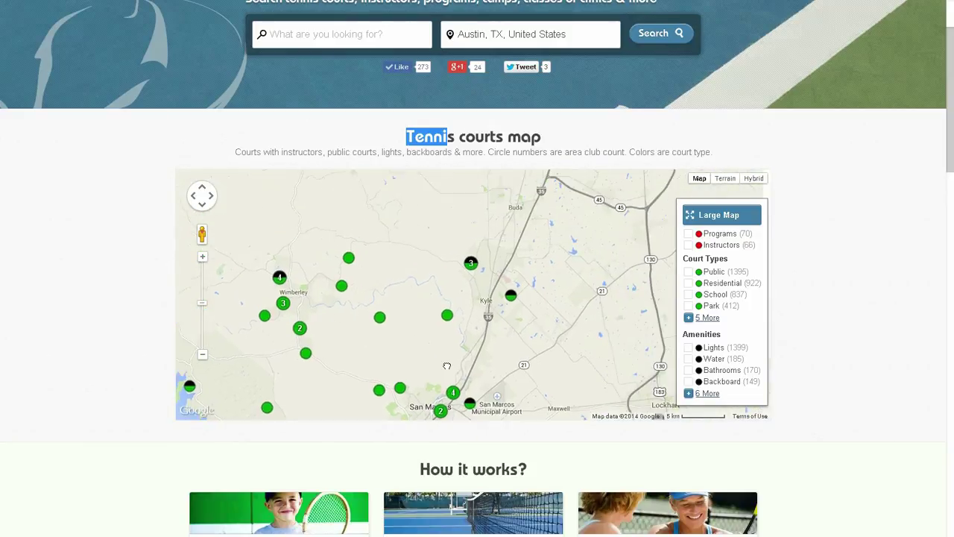
pyautogui.click(447, 315)
pyautogui.click(645, 324)
pyautogui.moveTo(612, 233); pyautogui.dragTo(471, 404)
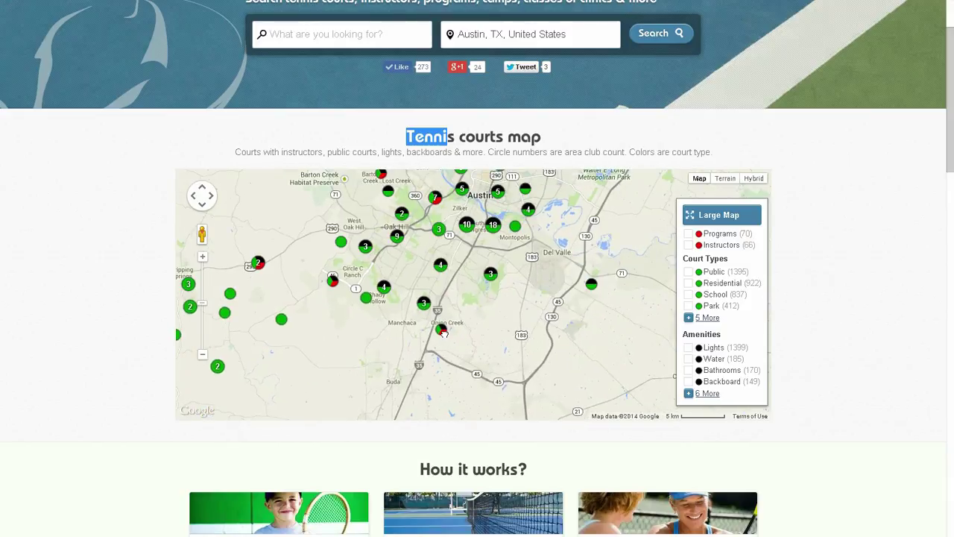
pyautogui.click(442, 329)
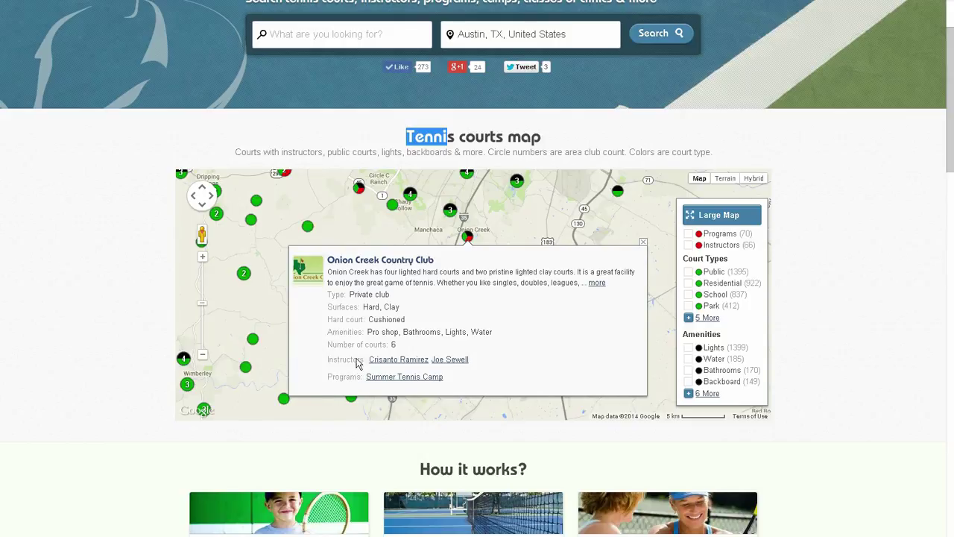
pyautogui.click(645, 246)
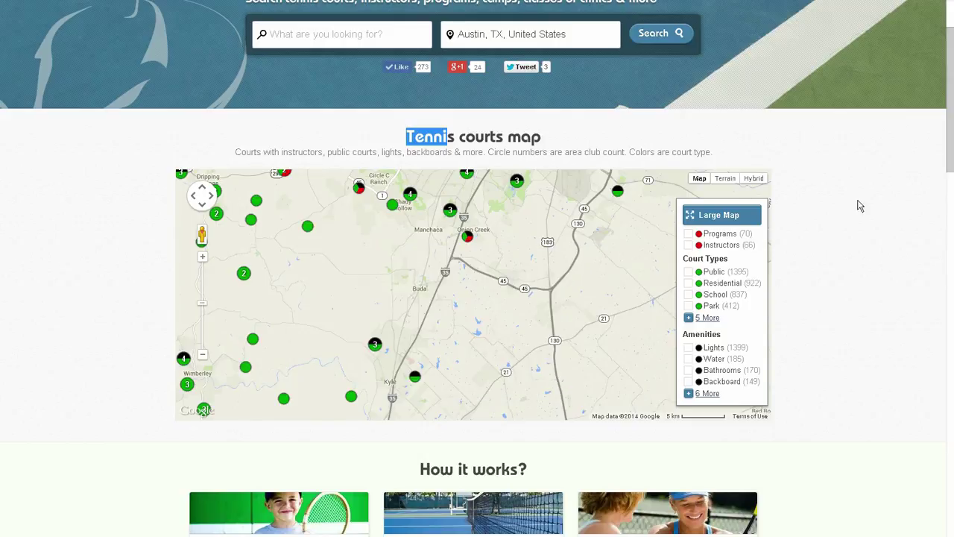
# - Look over the How it works section with its three promo boxes and return to the top of the page
pyautogui.moveTo(945, 145); pyautogui.dragTo(948, 263)
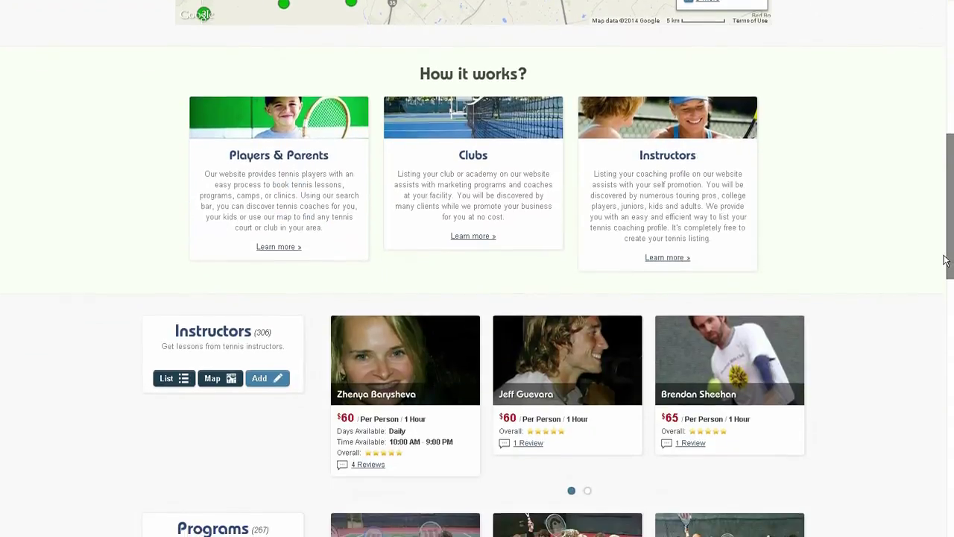
pyautogui.moveTo(224, 72); pyautogui.dragTo(575, 90)
pyautogui.click(583, 85)
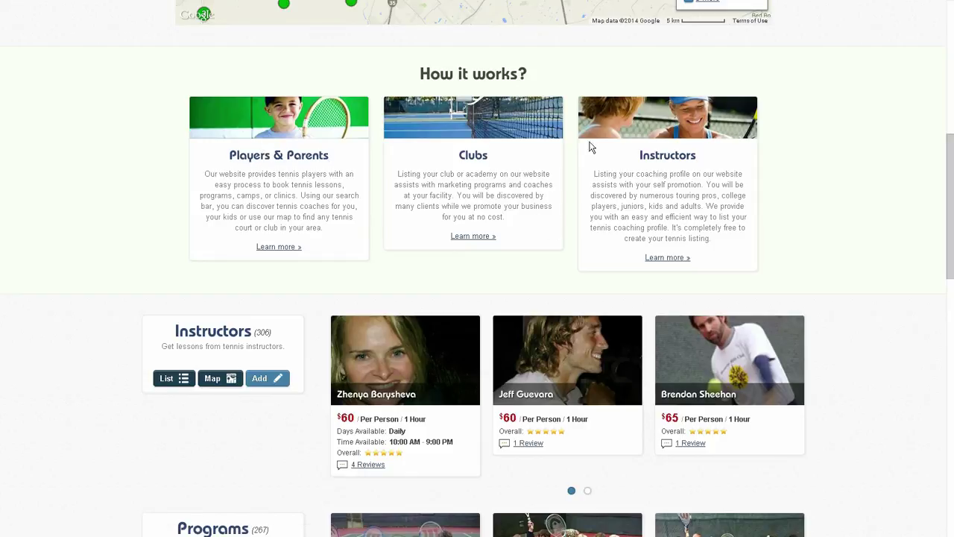
pyautogui.moveTo(946, 208); pyautogui.dragTo(937, 59)
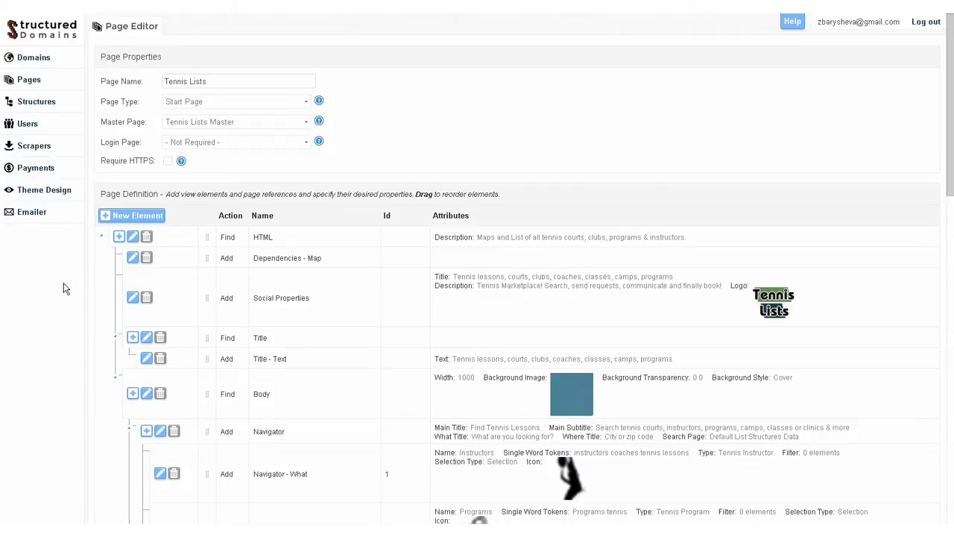
# - In the page definition, move the University Courts entry below Organization Courts in the Navigator
pyautogui.scroll(-1, 82, 274)
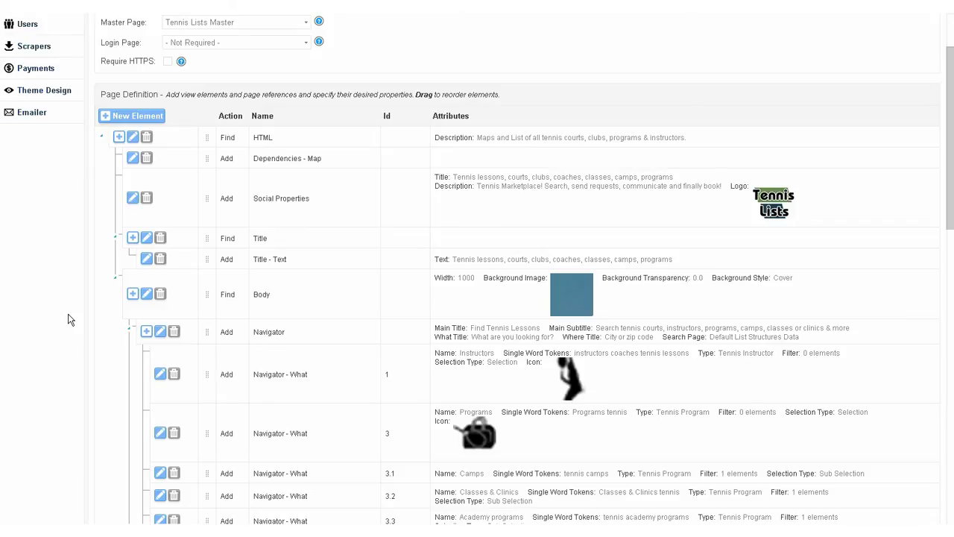
pyautogui.scroll(-4, 106, 361)
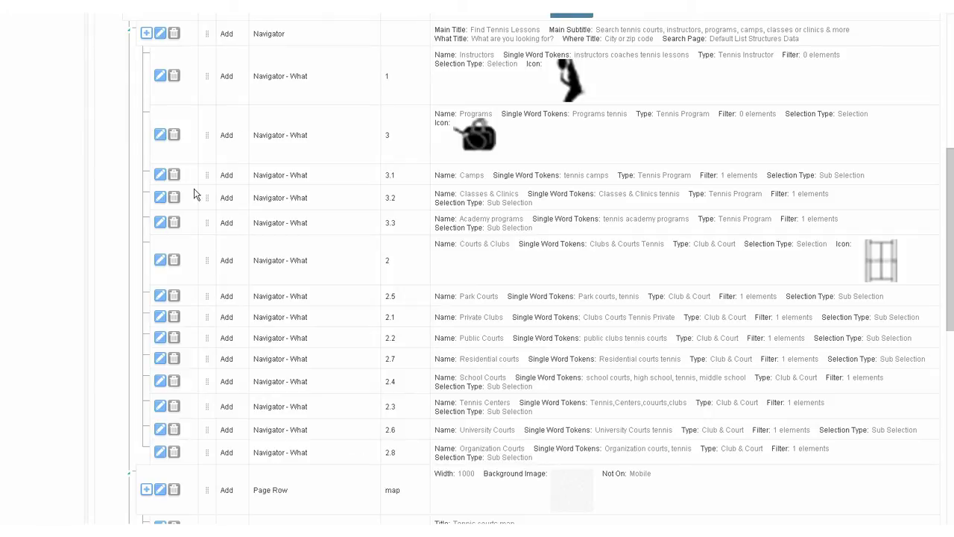
pyautogui.scroll(3, 279, 217)
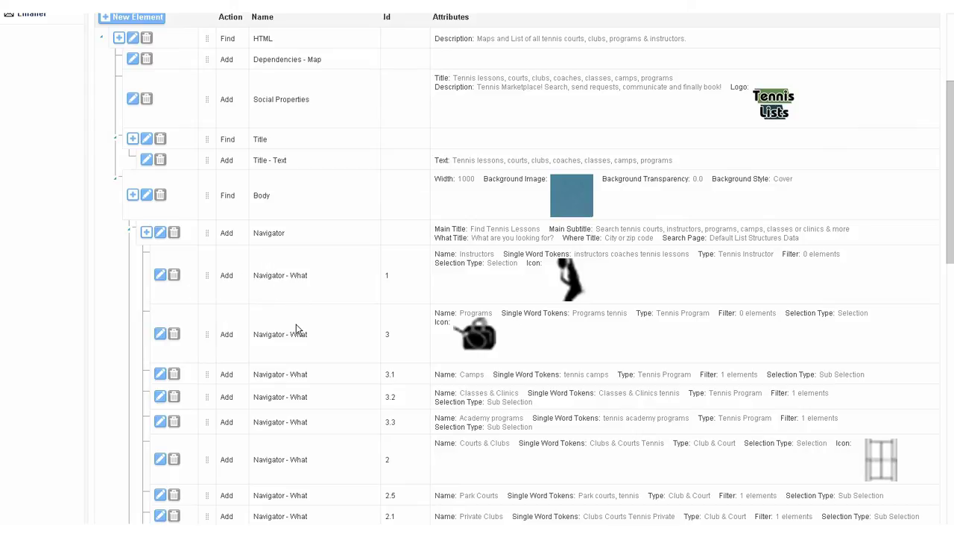
pyautogui.scroll(-2, 291, 342)
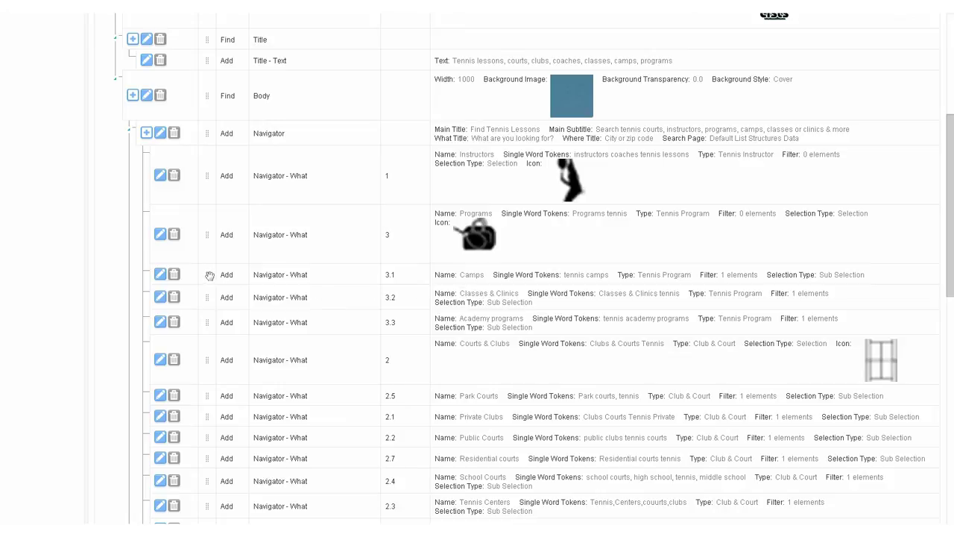
pyautogui.scroll(-5, 210, 280)
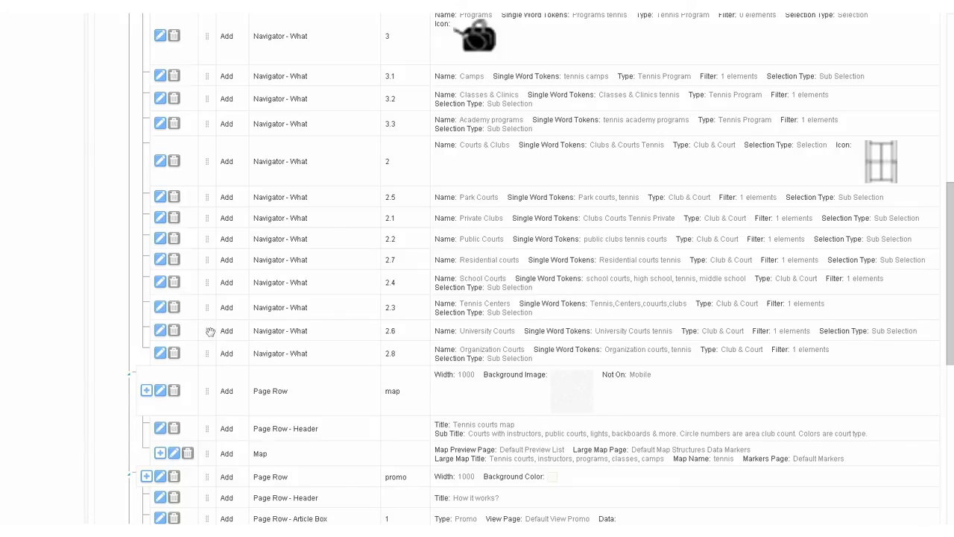
pyautogui.moveTo(210, 333); pyautogui.dragTo(210, 355)
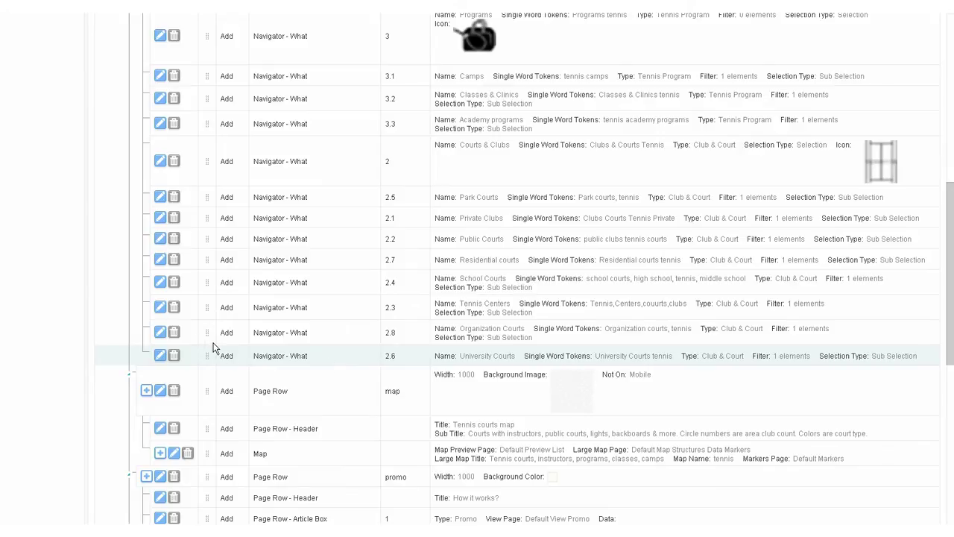
# - Start a new child element under the Navigator, with Add as action and Navigator - What as theme element
pyautogui.scroll(1, 212, 349)
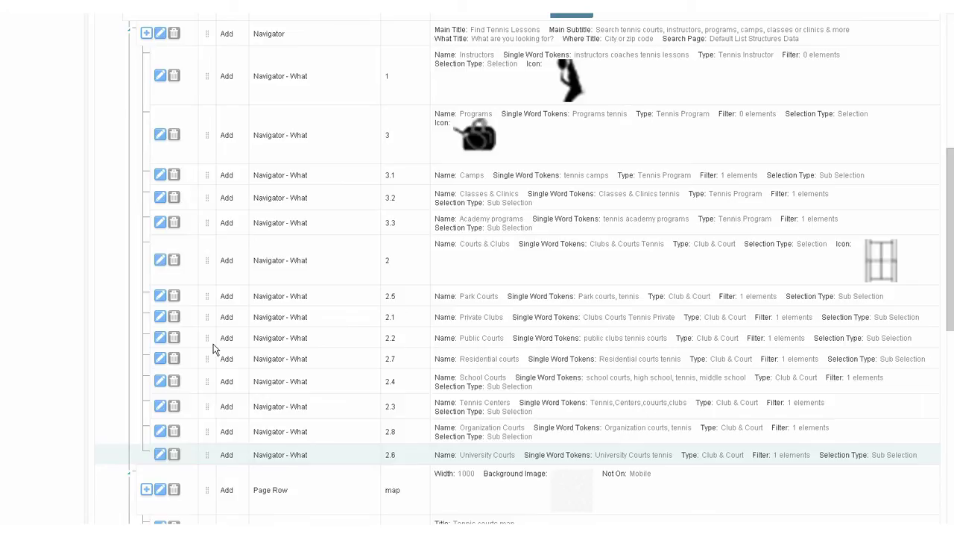
pyautogui.scroll(1, 213, 349)
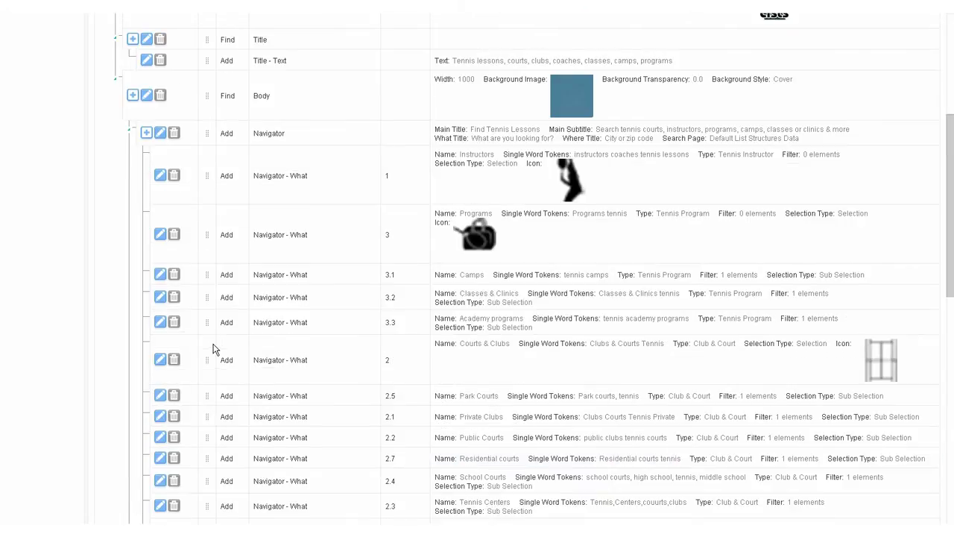
pyautogui.click(146, 132)
pyautogui.click(289, 177)
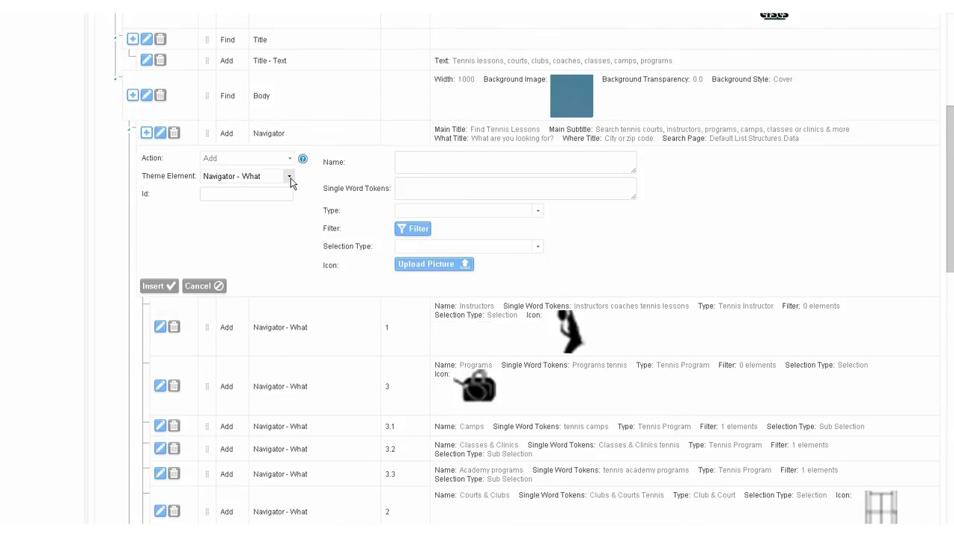
pyautogui.click(291, 186)
# - Name the new element "Tennis Courts with Lights" and copy that text into its single word tokens
pyautogui.click(432, 164)
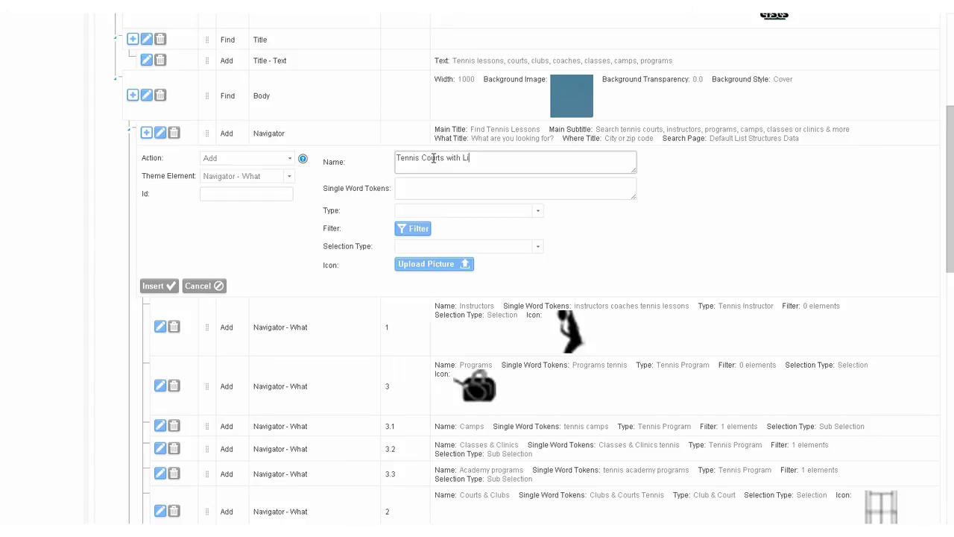
pyautogui.click(436, 180)
pyautogui.moveTo(487, 159); pyautogui.dragTo(397, 158)
pyautogui.click(474, 158)
pyautogui.moveTo(492, 158); pyautogui.dragTo(362, 159)
pyautogui.hotkey('ctrl', 'c')
pyautogui.click(400, 186)
pyautogui.hotkey('ctrl', 'v')
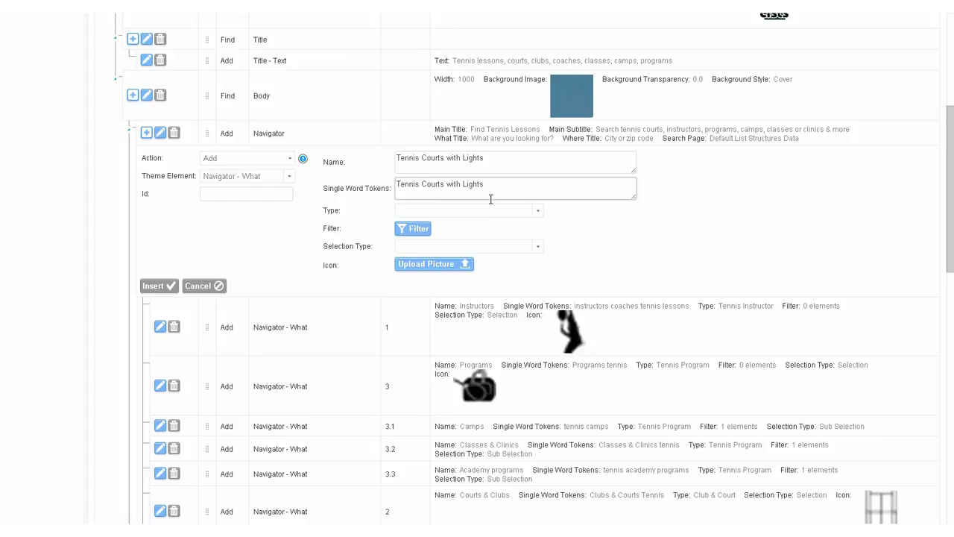
# - Set the new element's type to Club & Court and its selection type to Sub Selection
pyautogui.click(536, 213)
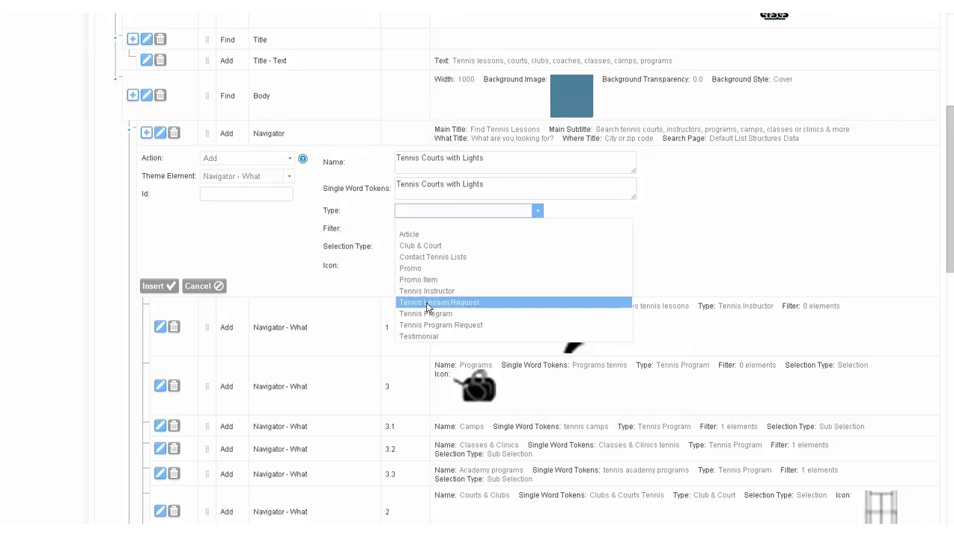
pyautogui.click(427, 247)
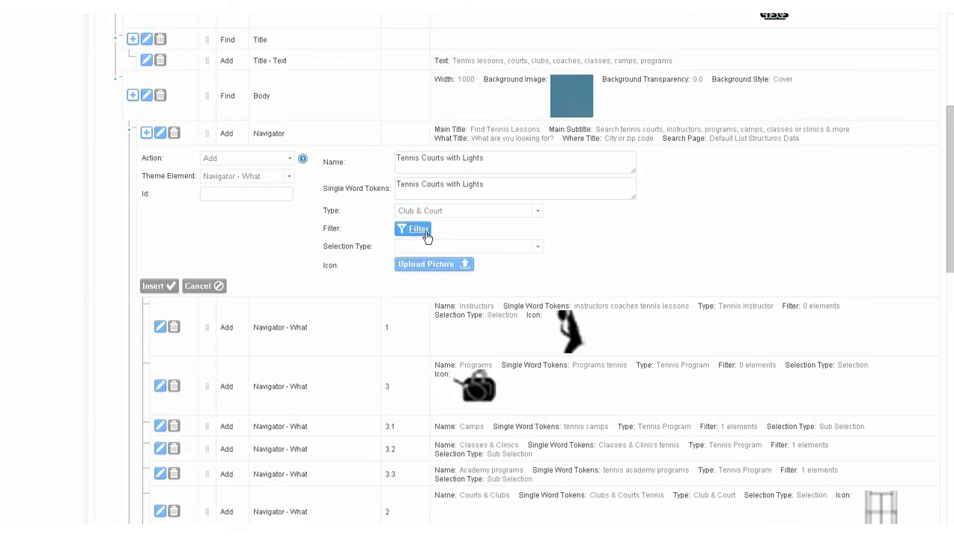
pyautogui.click(537, 249)
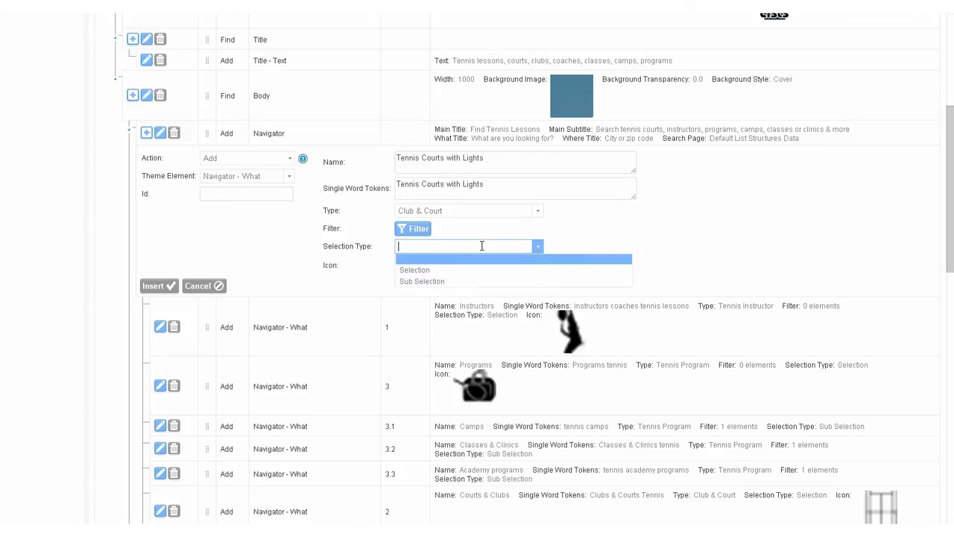
pyautogui.click(428, 283)
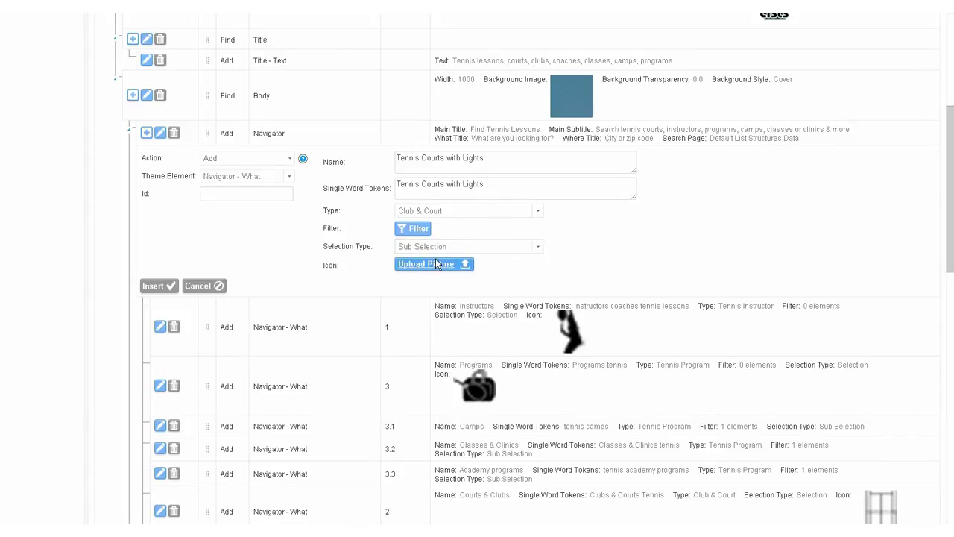
# - Define the new element's filter so it only matches clubs and courts with the Lights amenity
pyautogui.click(419, 231)
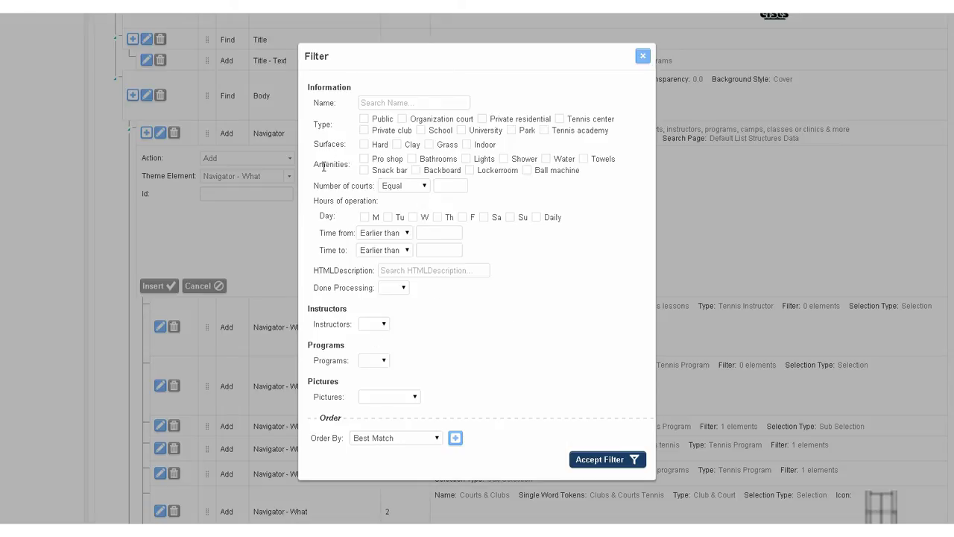
pyautogui.moveTo(320, 166); pyautogui.dragTo(354, 164)
pyautogui.click(556, 318)
pyautogui.click(605, 460)
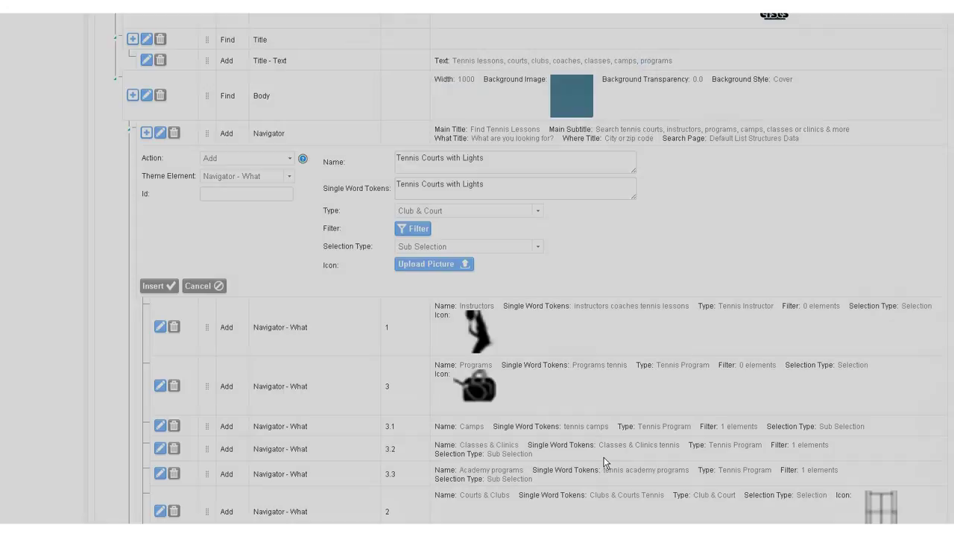
# - Insert the new element into the Navigator with the Id "lights" and save the page definition
pyautogui.click(258, 192)
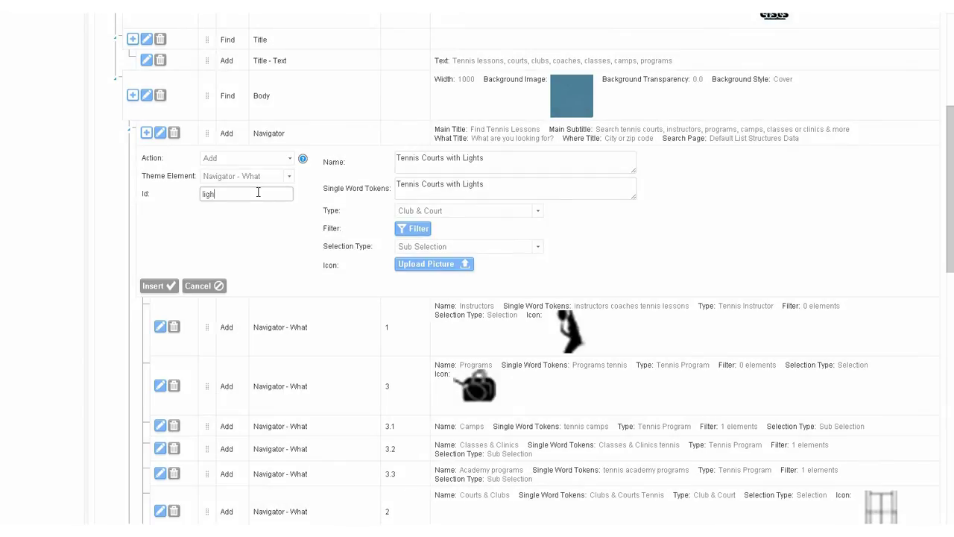
pyautogui.click(164, 288)
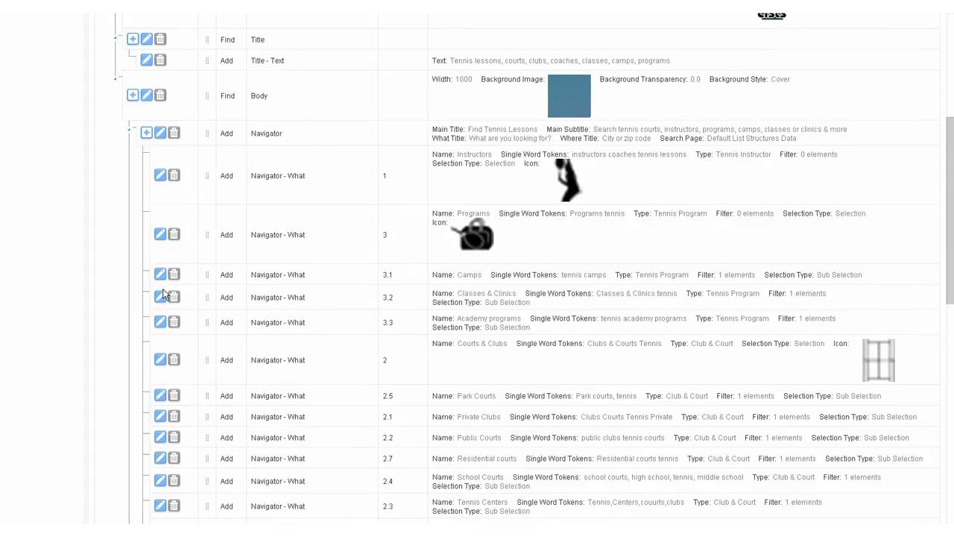
pyautogui.scroll(-4, 212, 295)
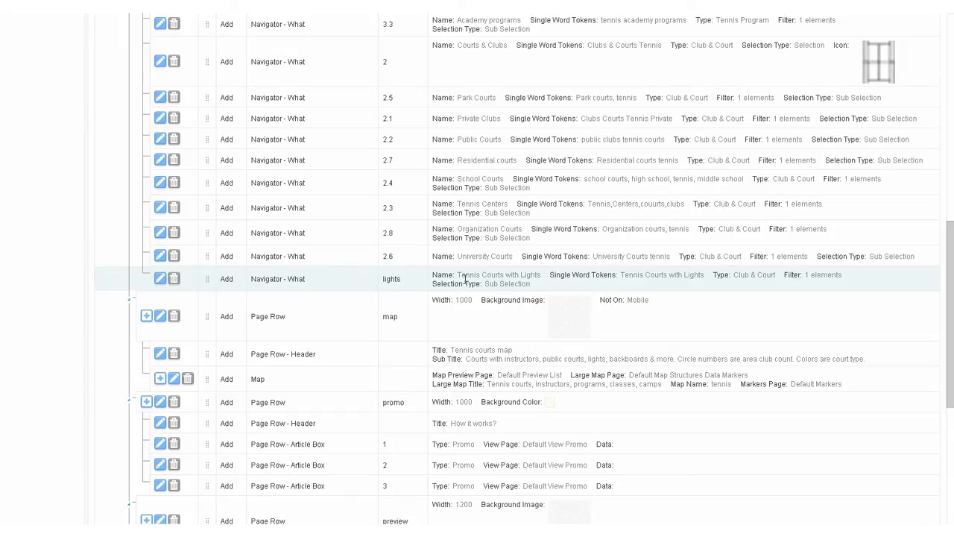
pyautogui.scroll(-5, 213, 351)
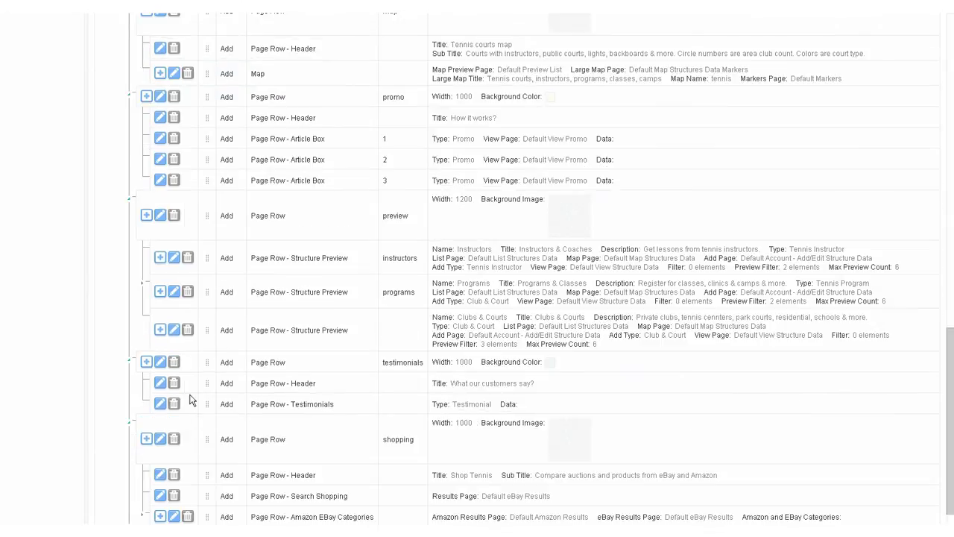
pyautogui.click(120, 469)
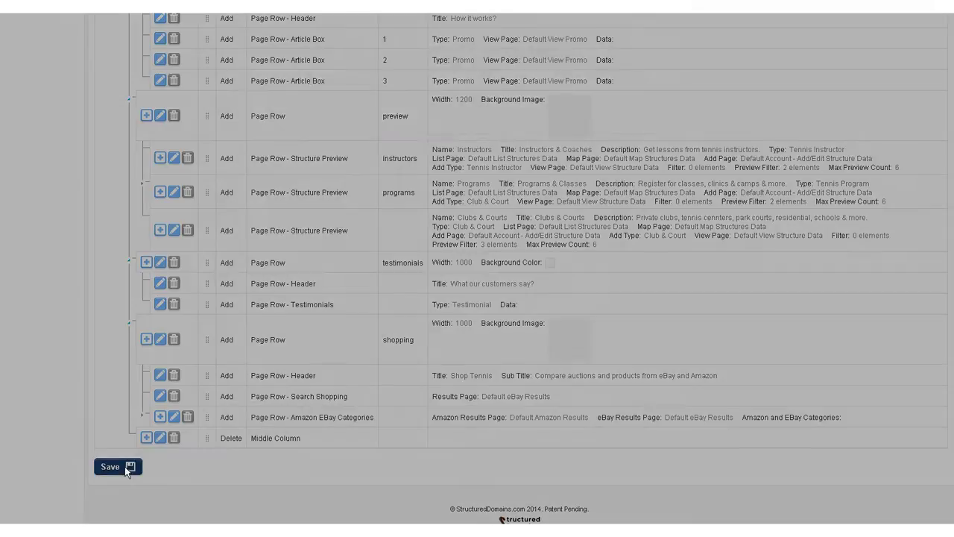
# - On the Tennis Lists start page, search for "tennis courts with" and choose Tennis Courts with Lights as what to find
pyautogui.click(322, 113)
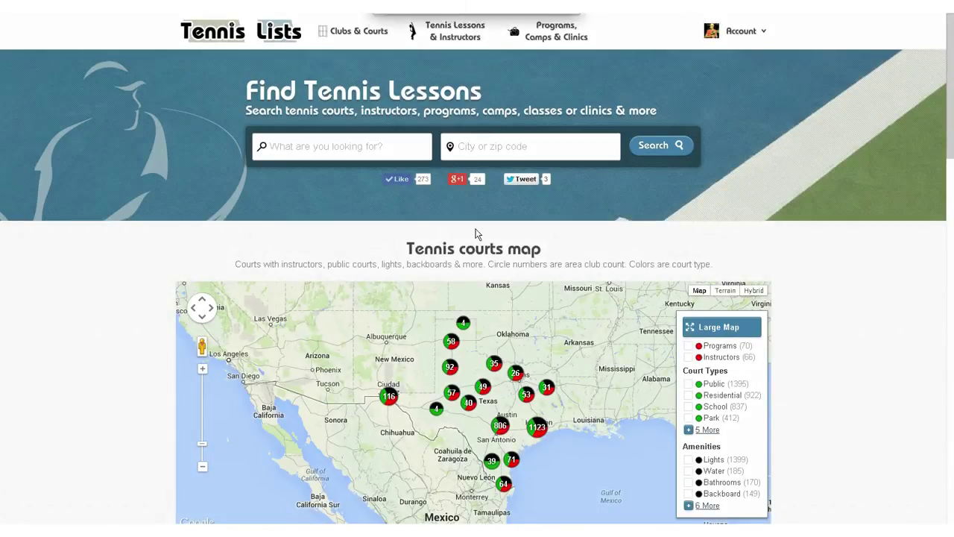
pyautogui.click(295, 144)
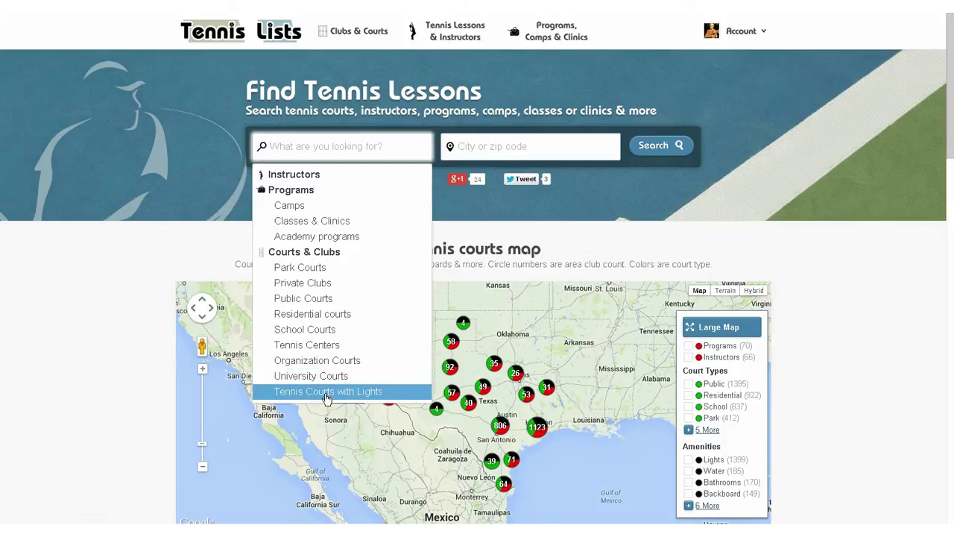
pyautogui.write('tennis courts')
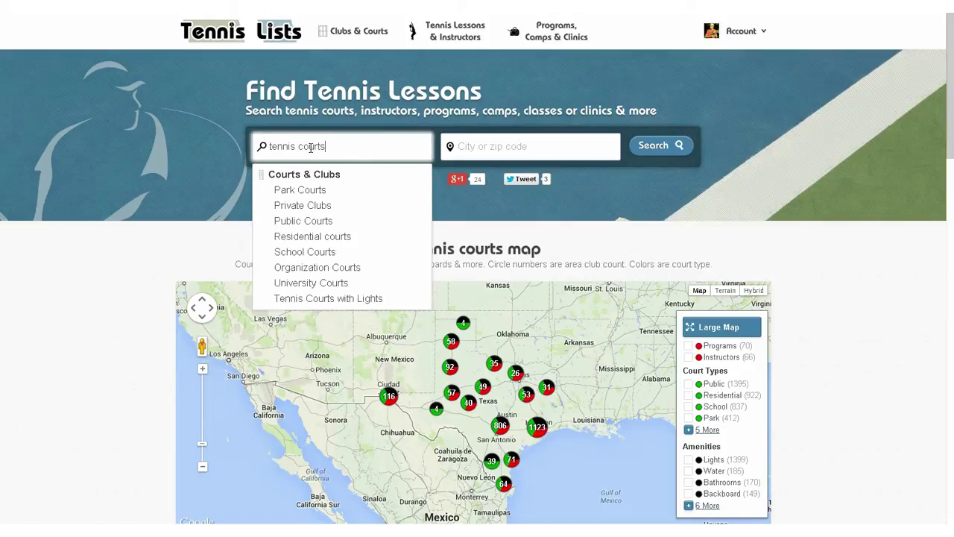
pyautogui.write(' with')
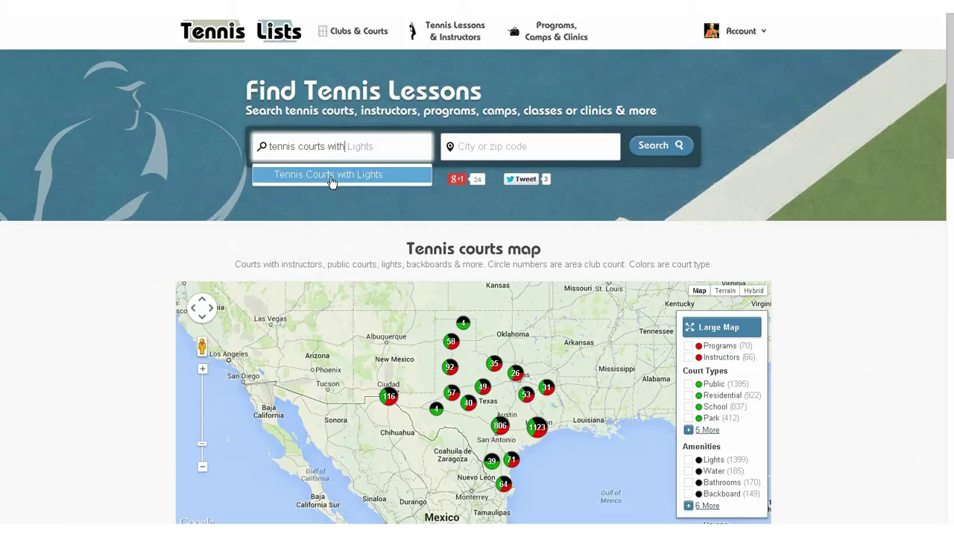
pyautogui.click(330, 179)
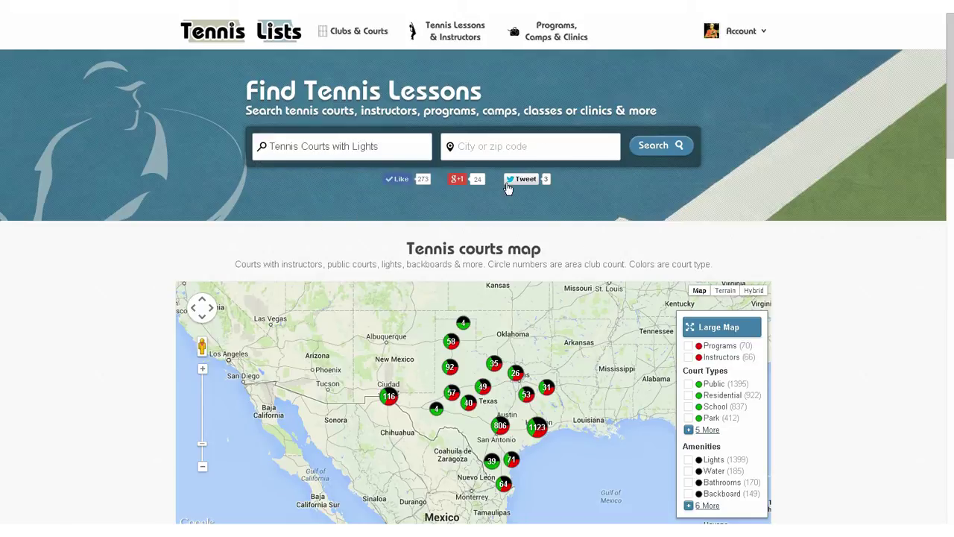
# - Set the search location to Austin, TX, United States and run the search
pyautogui.click(492, 155)
pyautogui.click(491, 154)
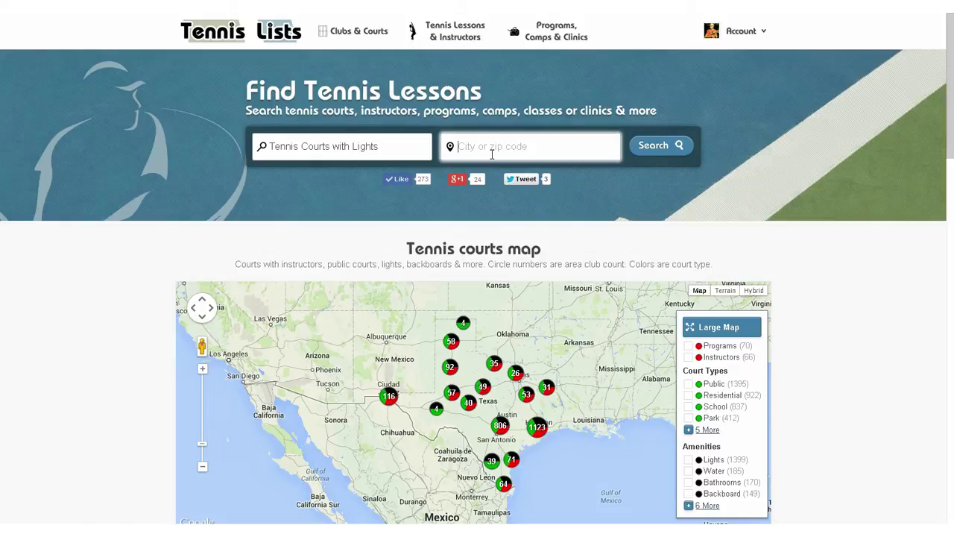
pyautogui.write('austin')
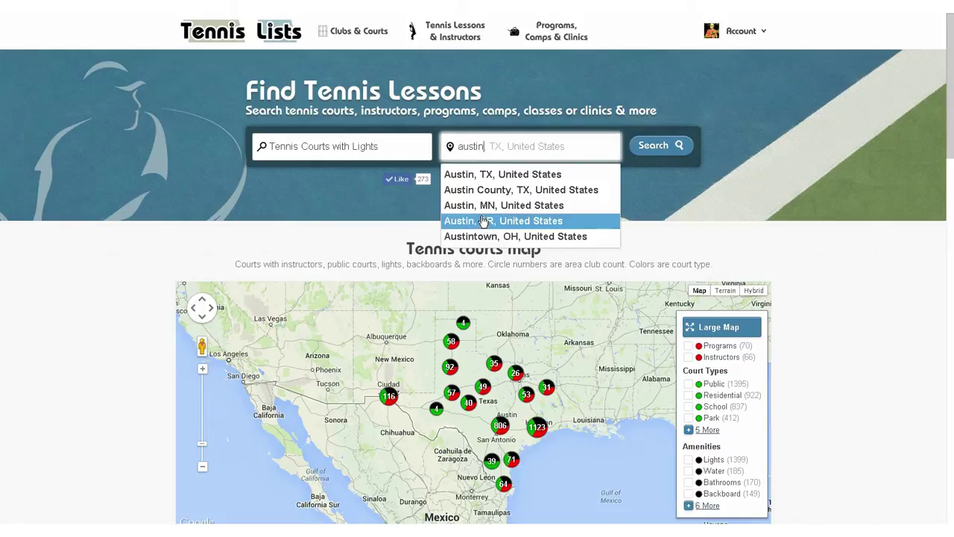
pyautogui.click(499, 174)
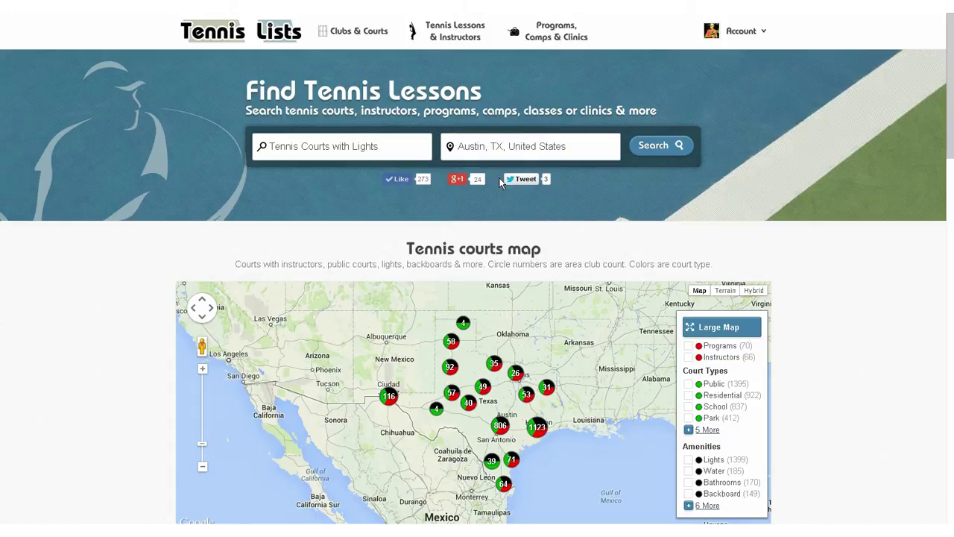
pyautogui.click(664, 149)
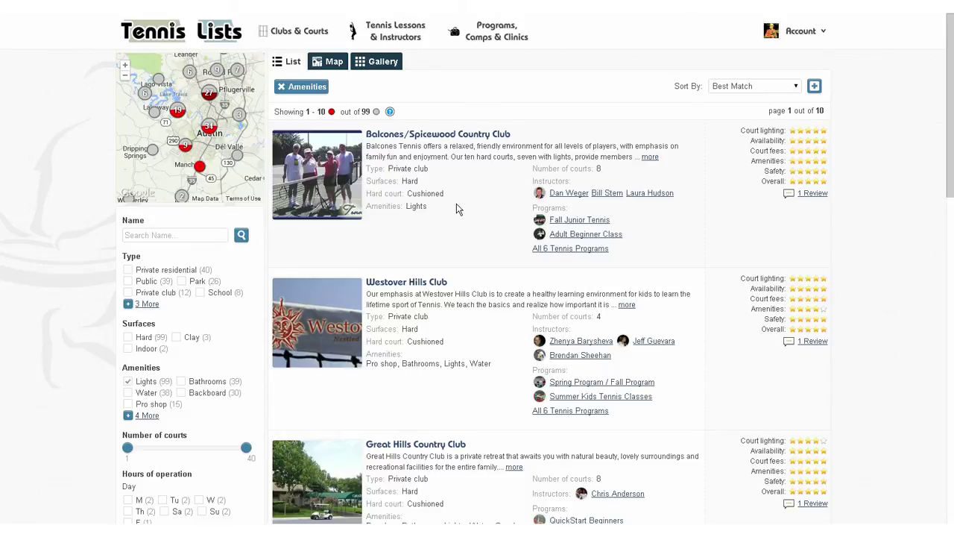
# - Show the search results on the large map and check the details of the Jester Blvd Courts marker
pyautogui.click(334, 62)
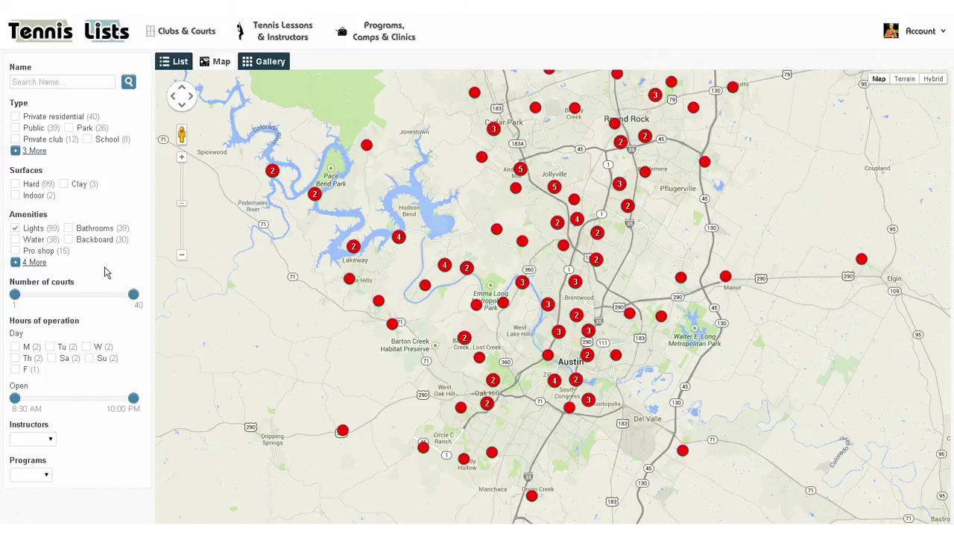
pyautogui.click(524, 244)
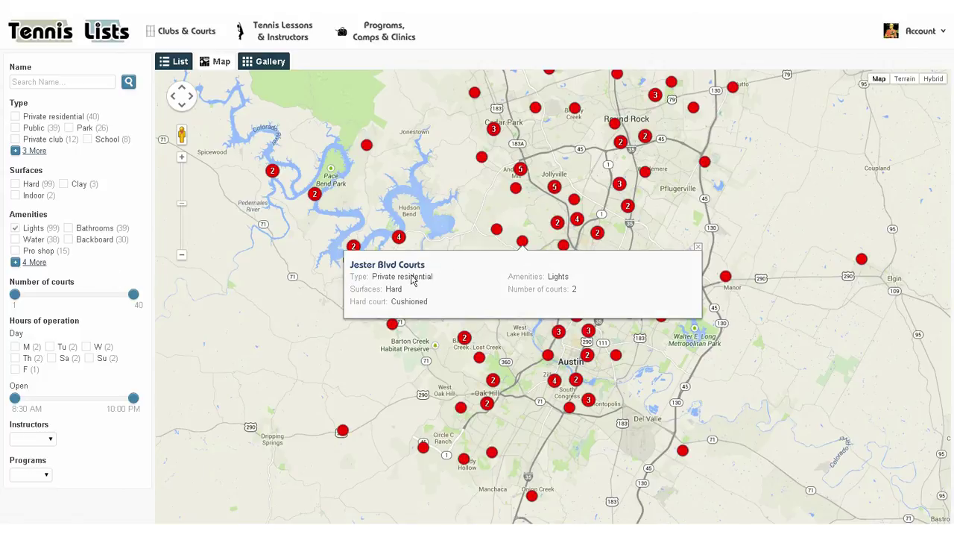
pyautogui.click(698, 249)
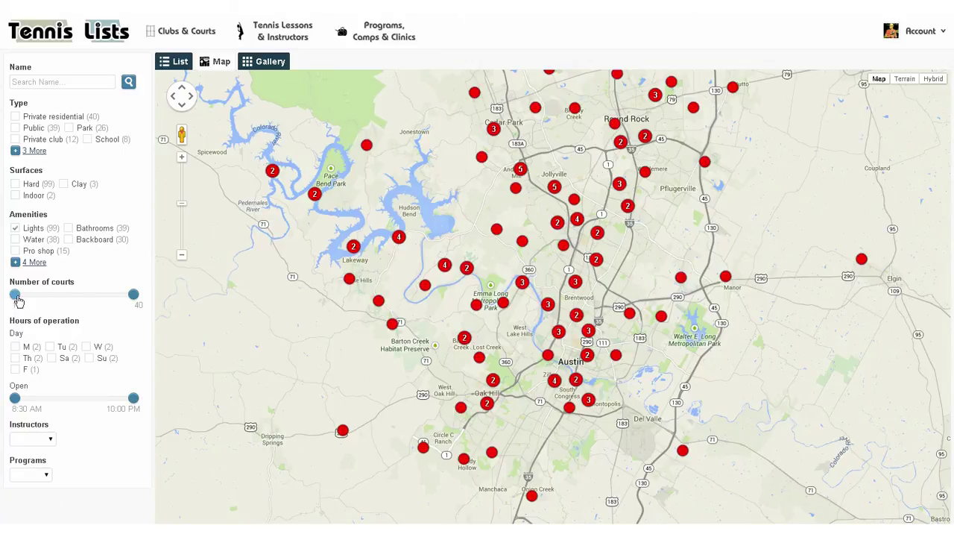
# - Narrow the map results to Public type with at least 6 courts and look over the markers around Austin
pyautogui.moveTo(17, 298); pyautogui.dragTo(26, 316)
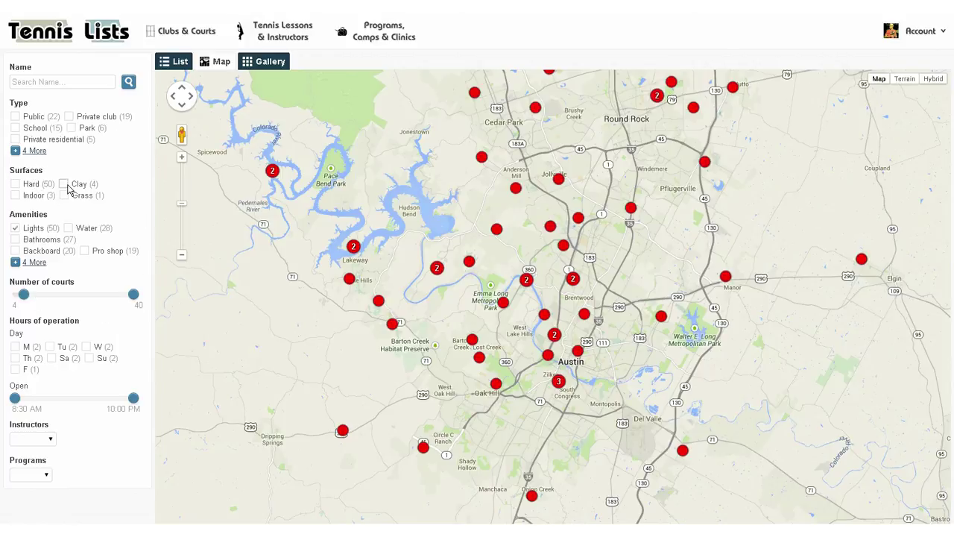
pyautogui.click(15, 117)
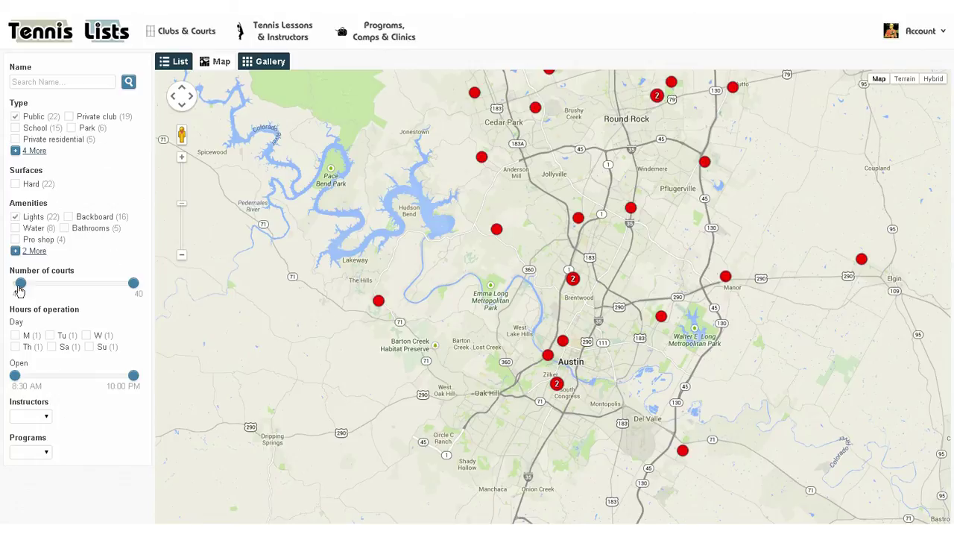
pyautogui.moveTo(21, 291); pyautogui.dragTo(28, 292)
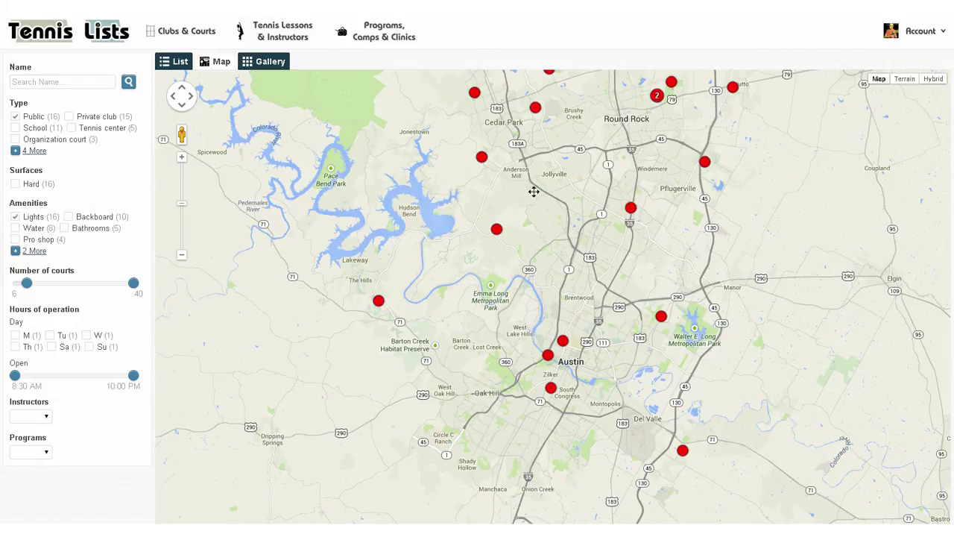
pyautogui.moveTo(562, 183); pyautogui.dragTo(544, 271)
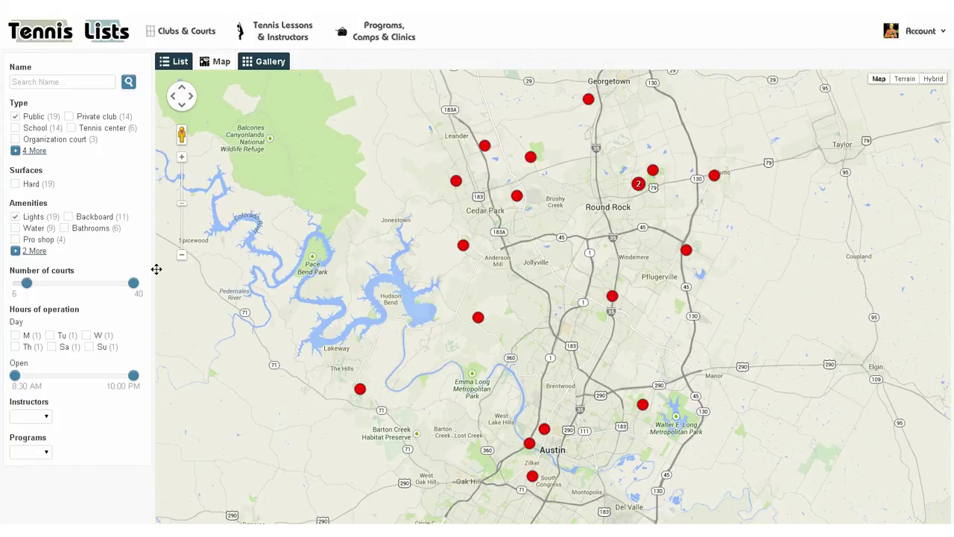
pyautogui.moveTo(577, 414); pyautogui.dragTo(570, 338)
pyautogui.moveTo(599, 443); pyautogui.dragTo(589, 350)
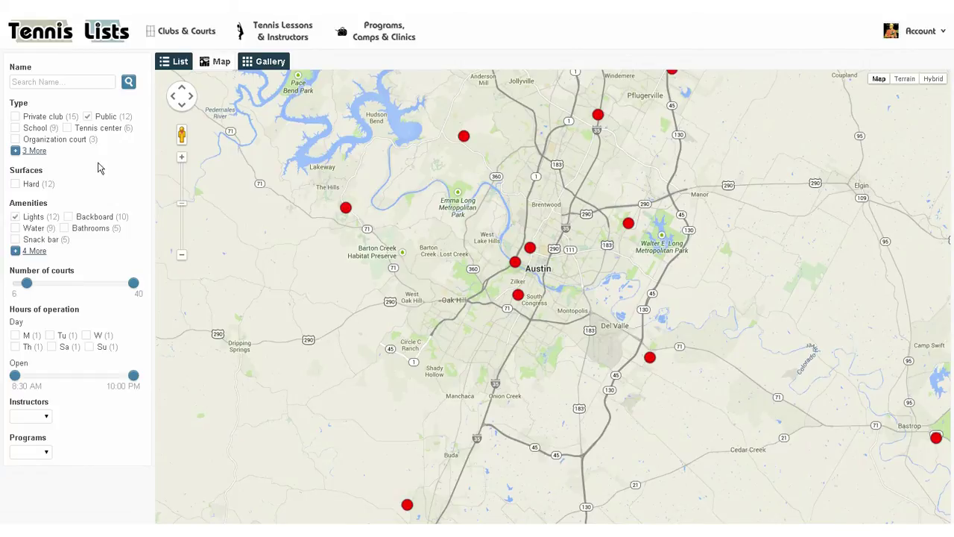
pyautogui.moveTo(535, 400); pyautogui.dragTo(537, 330)
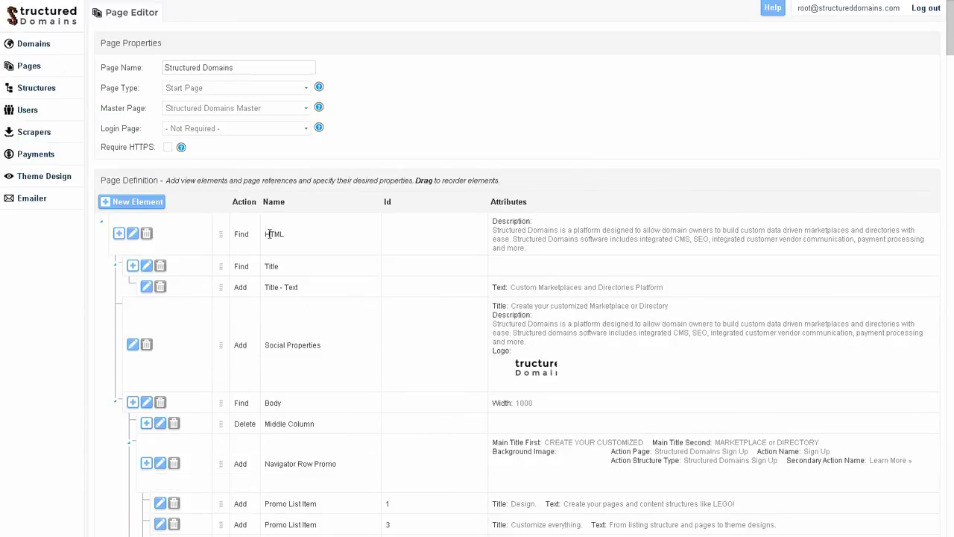
# - Look through the page definition of the Structured Domains start page down to the team article box
pyautogui.scroll(-3, 951, 29)
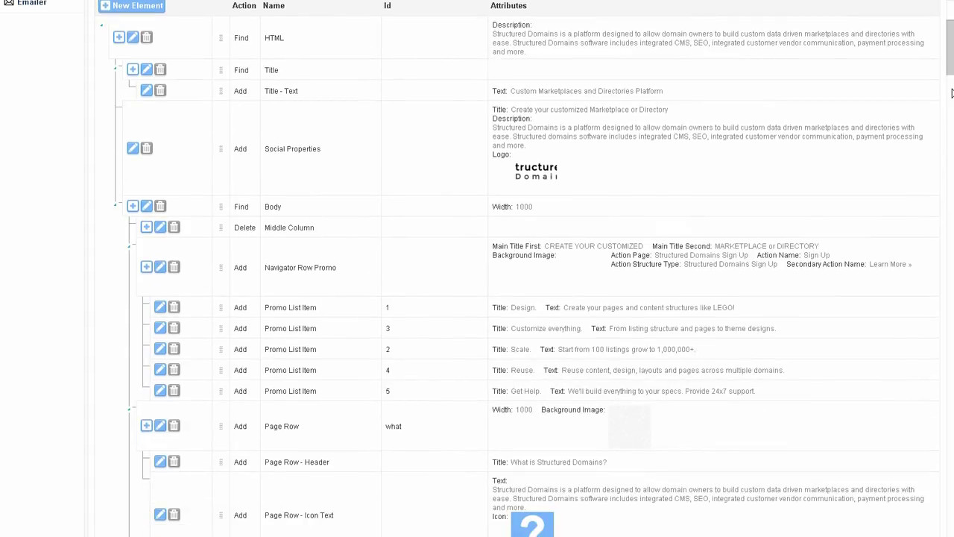
pyautogui.scroll(-3, 951, 92)
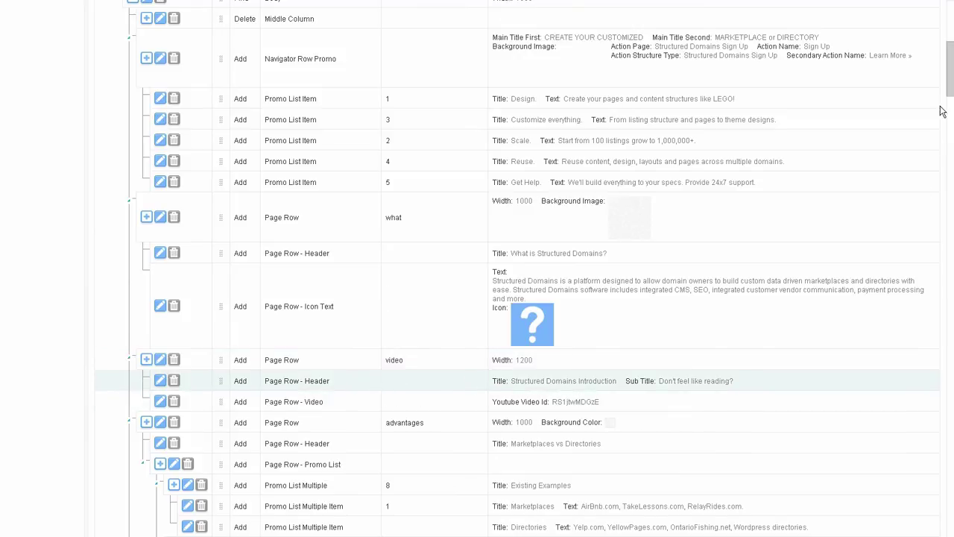
pyautogui.moveTo(949, 88); pyautogui.dragTo(950, 74)
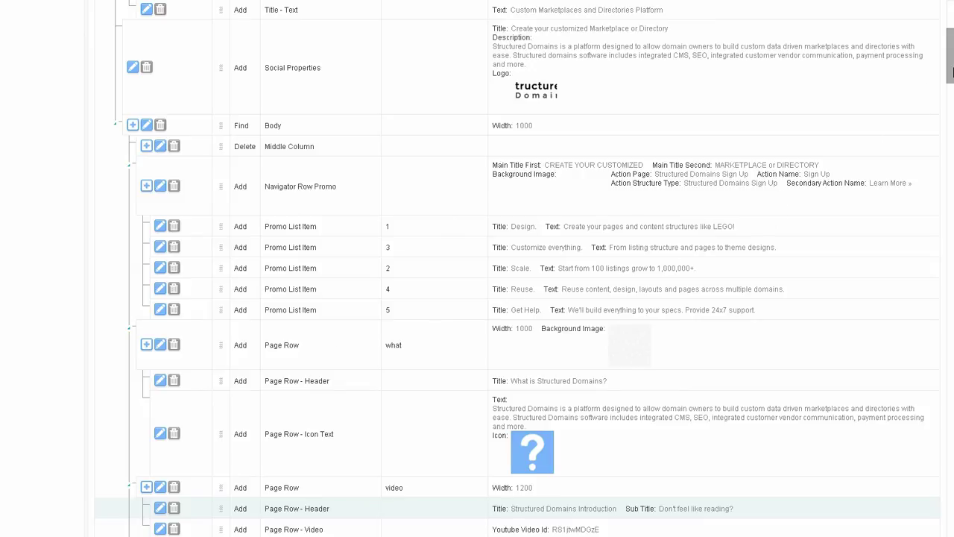
pyautogui.moveTo(951, 70); pyautogui.dragTo(950, 196)
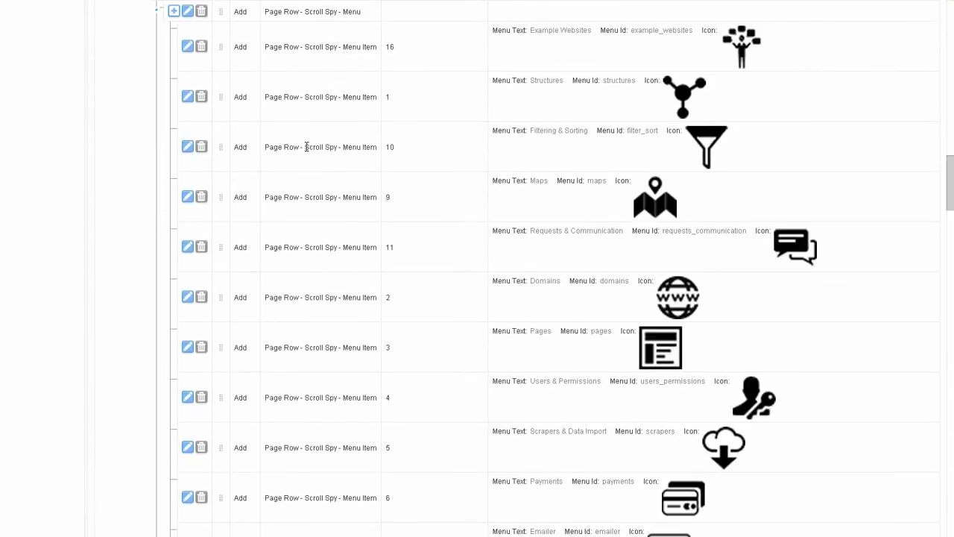
pyautogui.moveTo(951, 195); pyautogui.dragTo(947, 286)
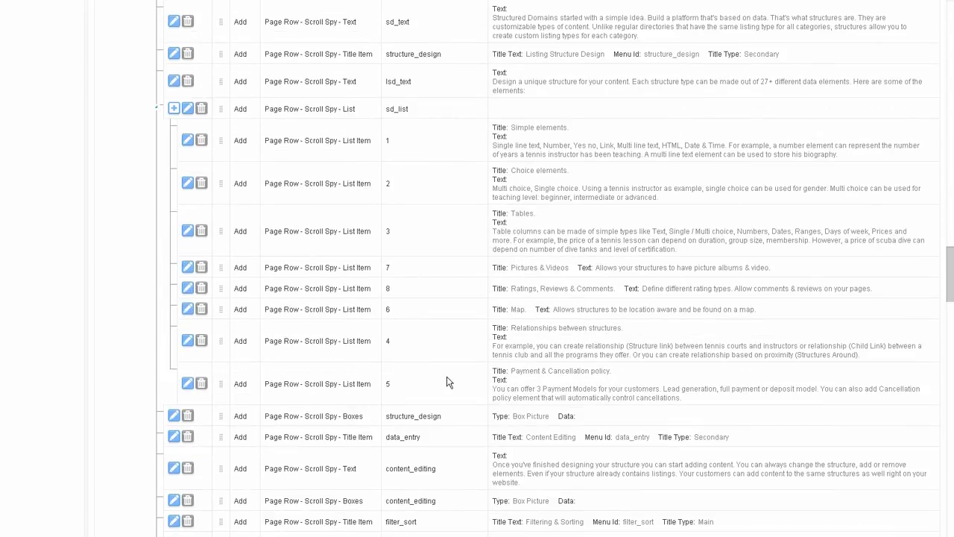
pyautogui.moveTo(949, 276); pyautogui.dragTo(940, 509)
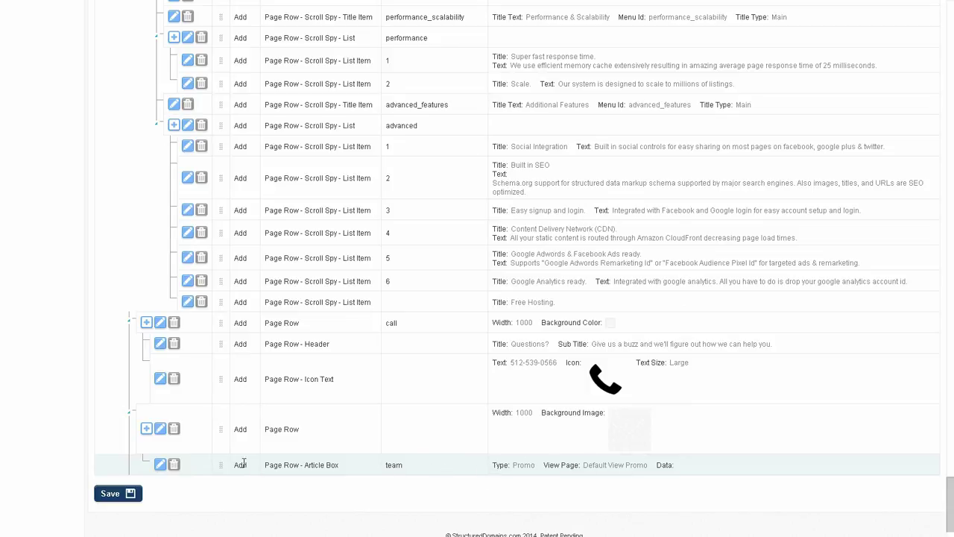
# - Retitle promo list item 5 of the Navigator Row Promo as "Get Help?" and reorder it above item 4
pyautogui.moveTo(944, 505); pyautogui.dragTo(951, 45)
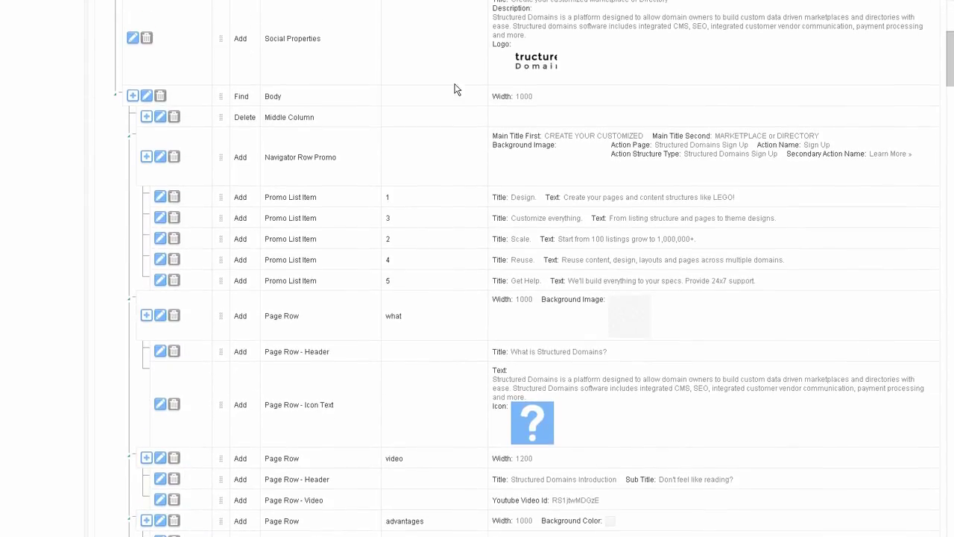
pyautogui.scroll(2, 310, 223)
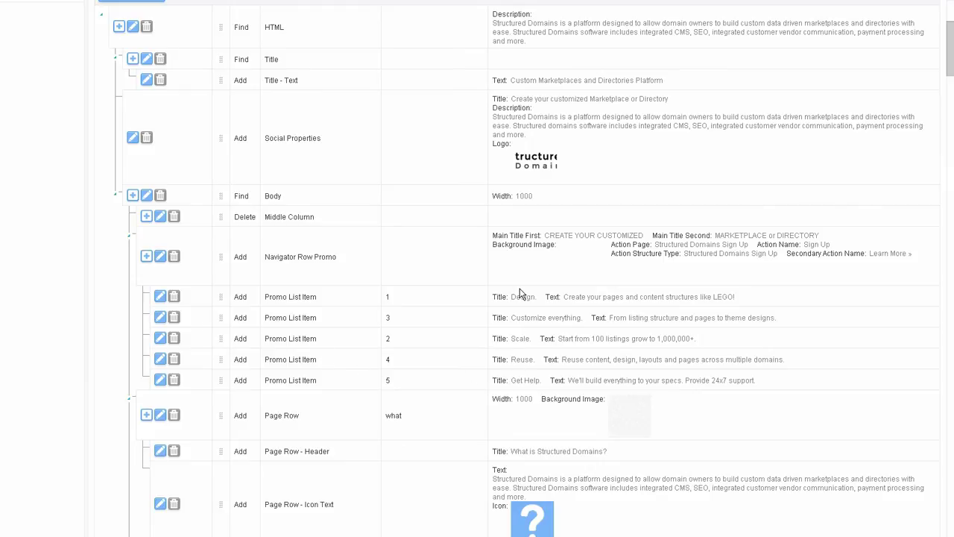
pyautogui.click(317, 298)
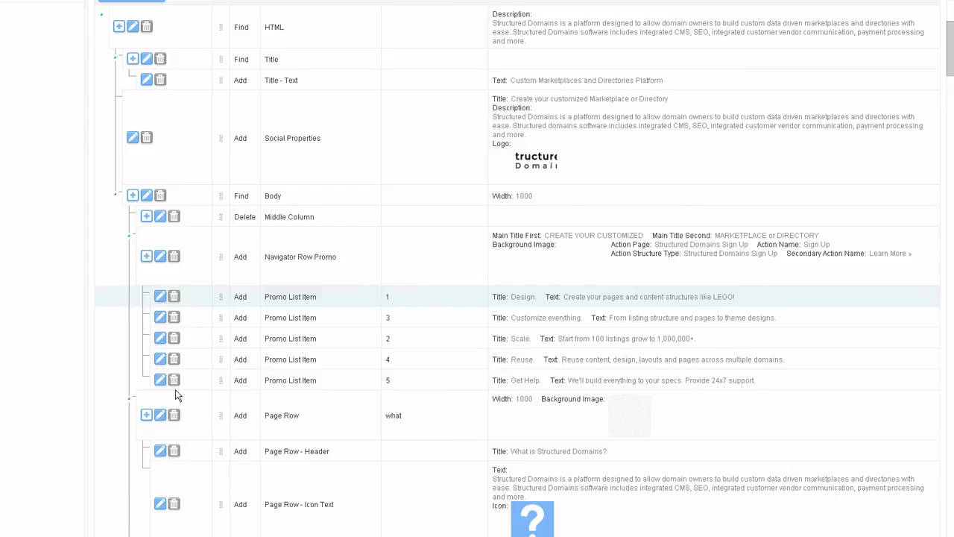
pyautogui.click(161, 380)
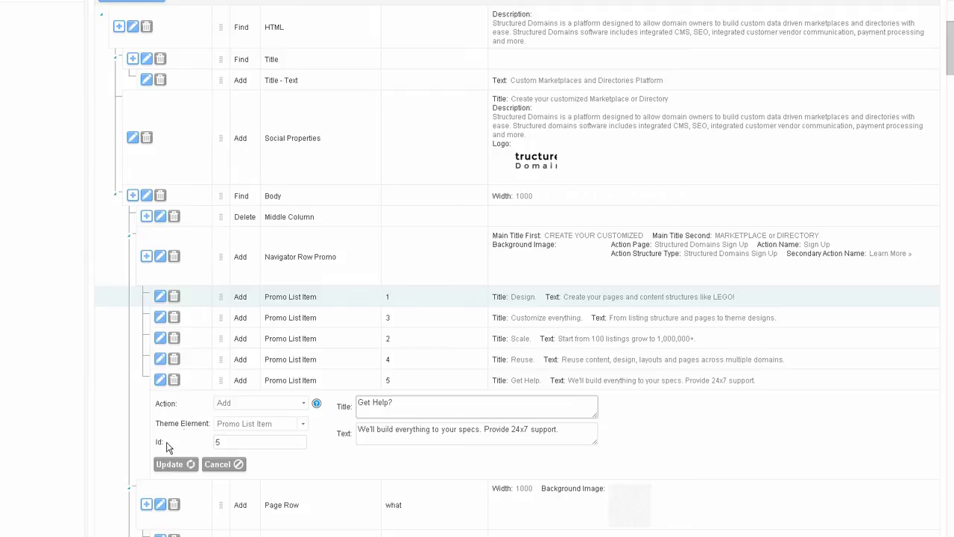
pyautogui.click(171, 464)
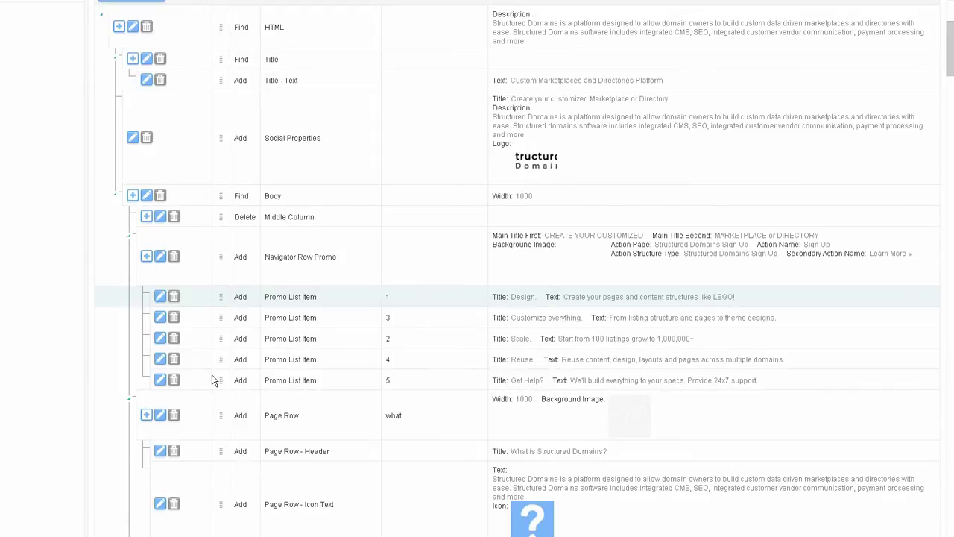
pyautogui.moveTo(223, 362); pyautogui.dragTo(220, 381)
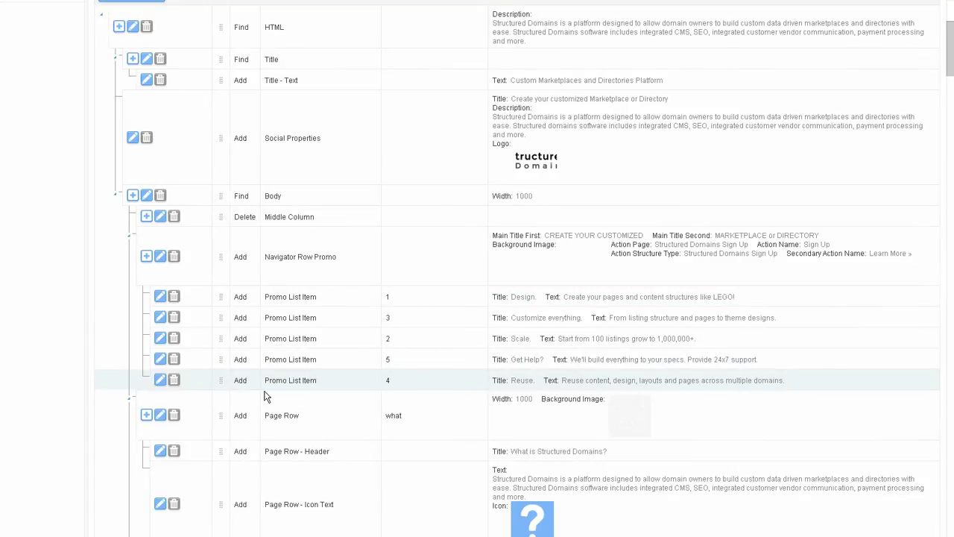
# - Set the background color of the "advantages" page row to the light blue #3ab8ff and apply the row update
pyautogui.scroll(-5, 266, 396)
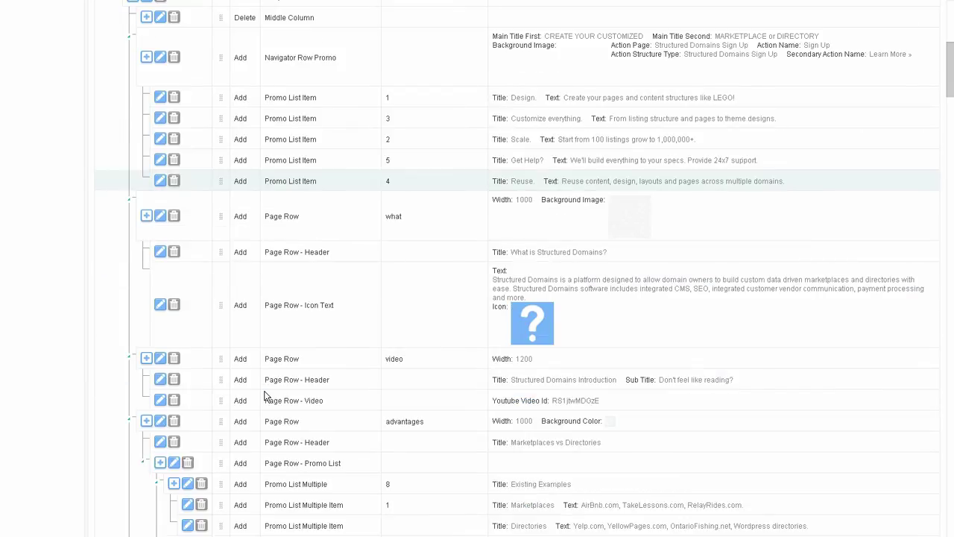
pyautogui.scroll(8, 361, 393)
pyautogui.scroll(-5, 422, 268)
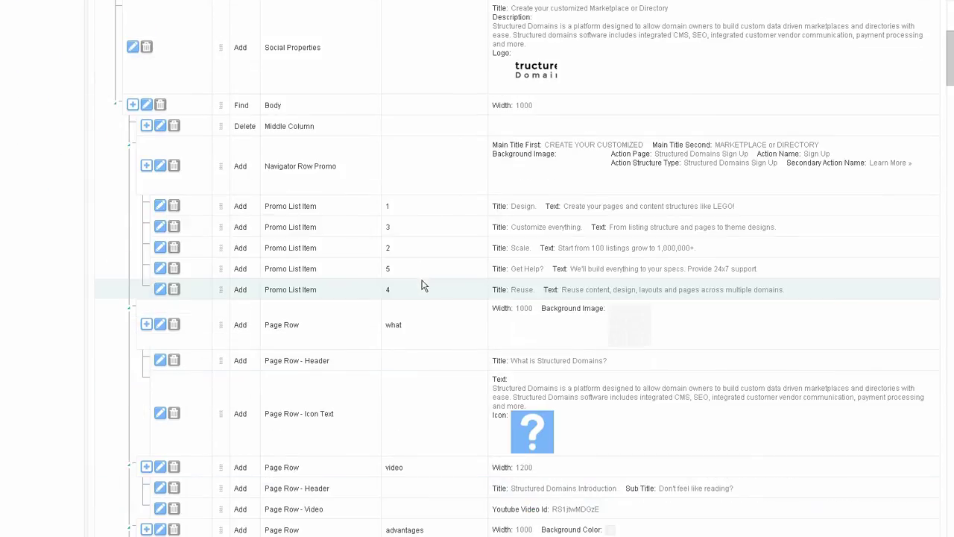
pyautogui.scroll(-5, 390, 304)
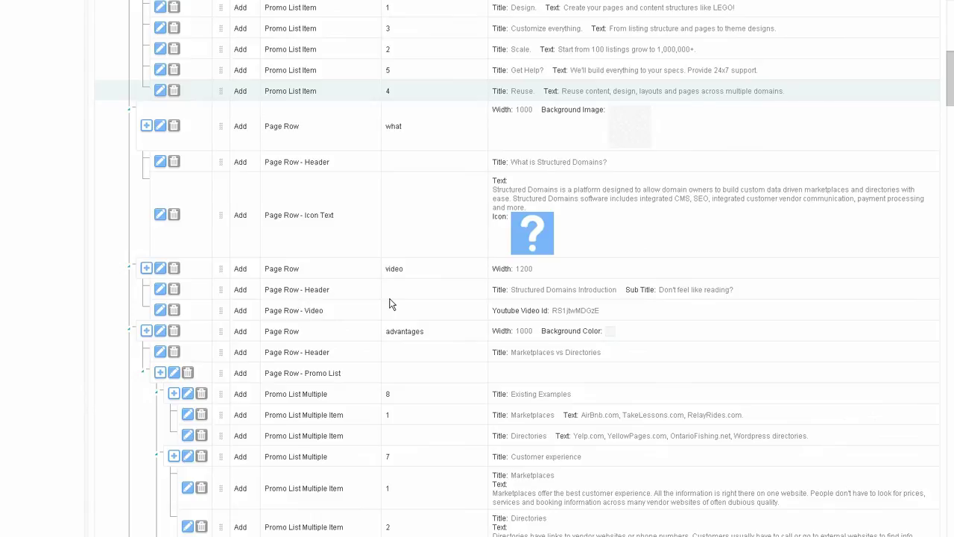
pyautogui.scroll(3, 390, 304)
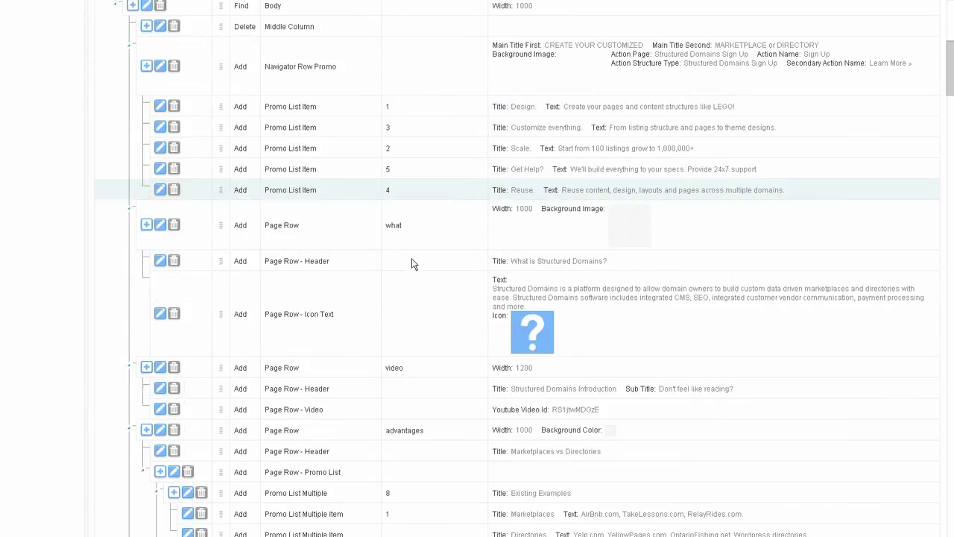
pyautogui.scroll(3, 405, 336)
pyautogui.scroll(-5, 404, 341)
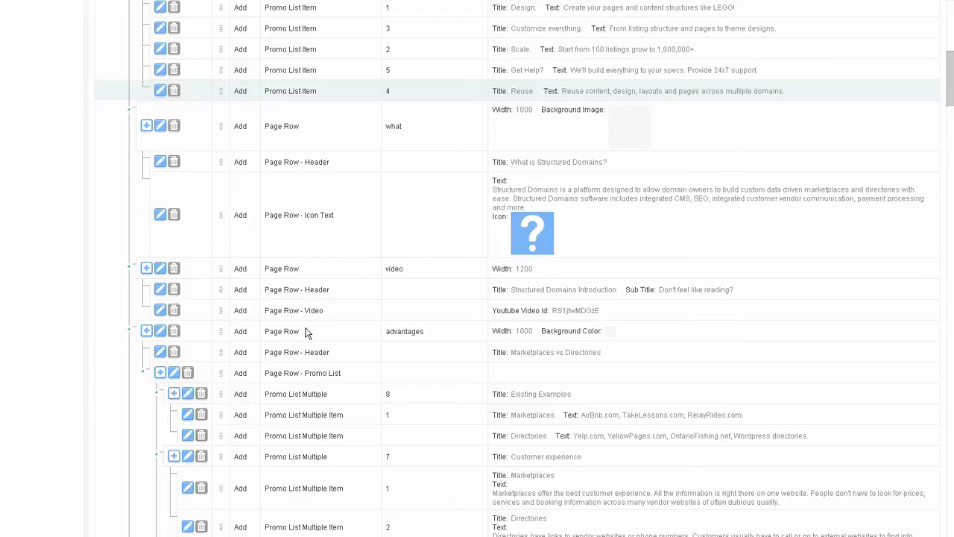
pyautogui.click(163, 334)
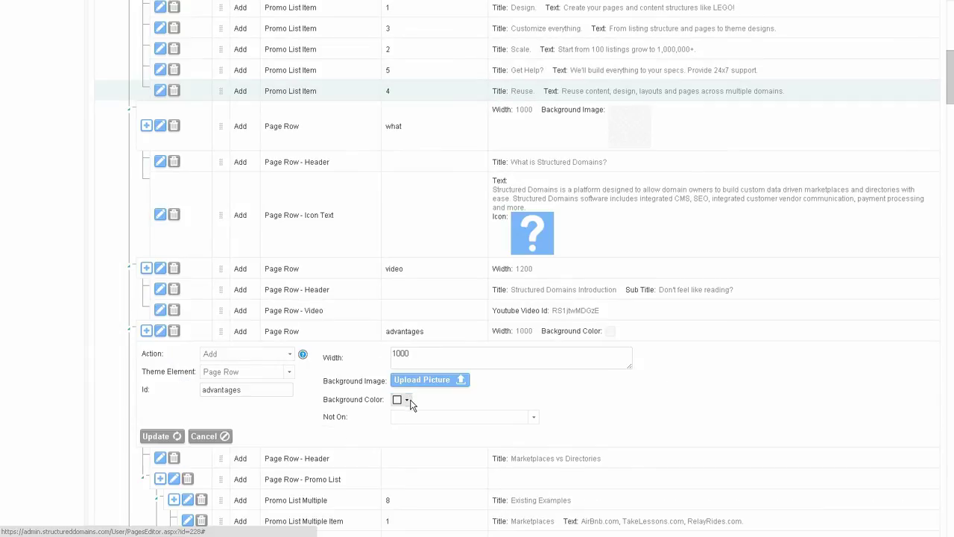
pyautogui.click(407, 400)
pyautogui.moveTo(439, 439); pyautogui.dragTo(463, 430)
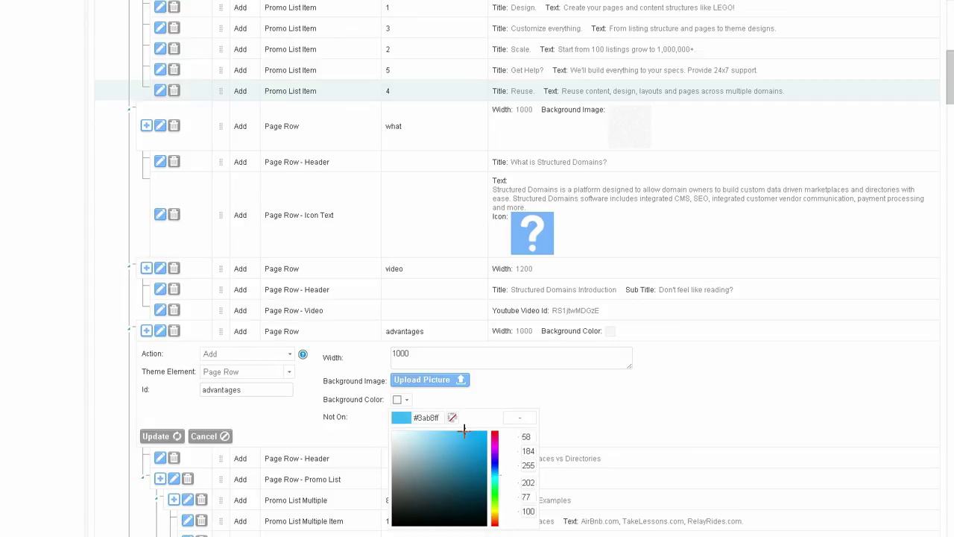
pyautogui.click(520, 417)
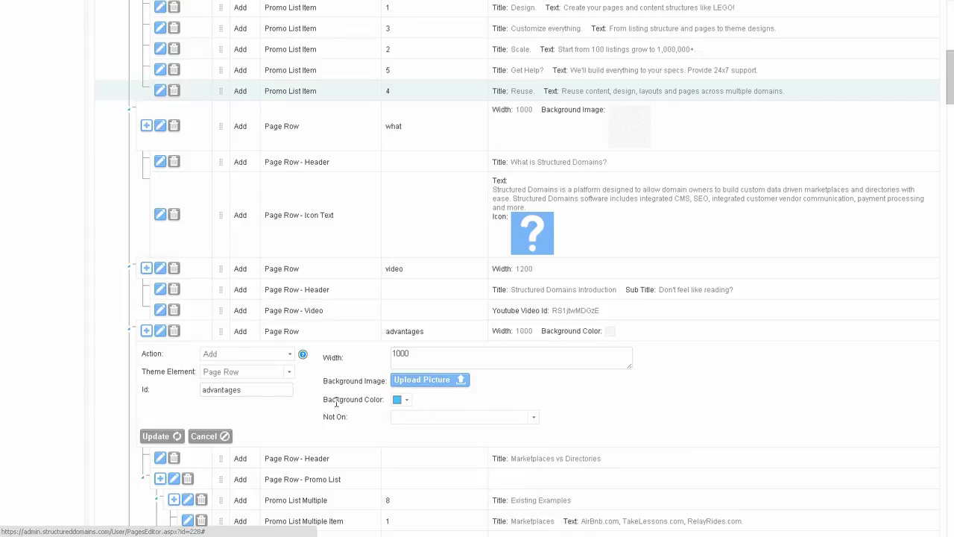
pyautogui.click(166, 440)
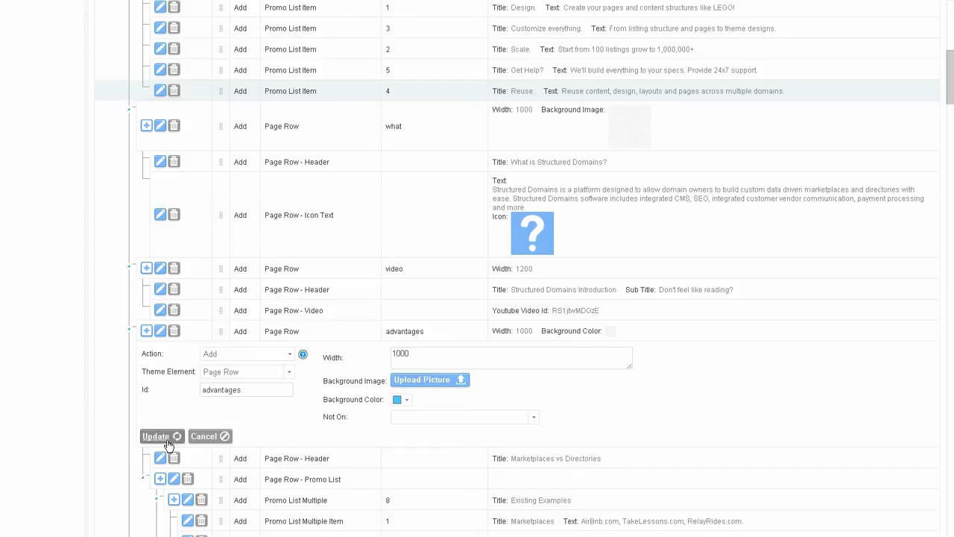
# - Save the Structured Domains page definition and dismiss the confirmation message
pyautogui.scroll(-10, 104, 350)
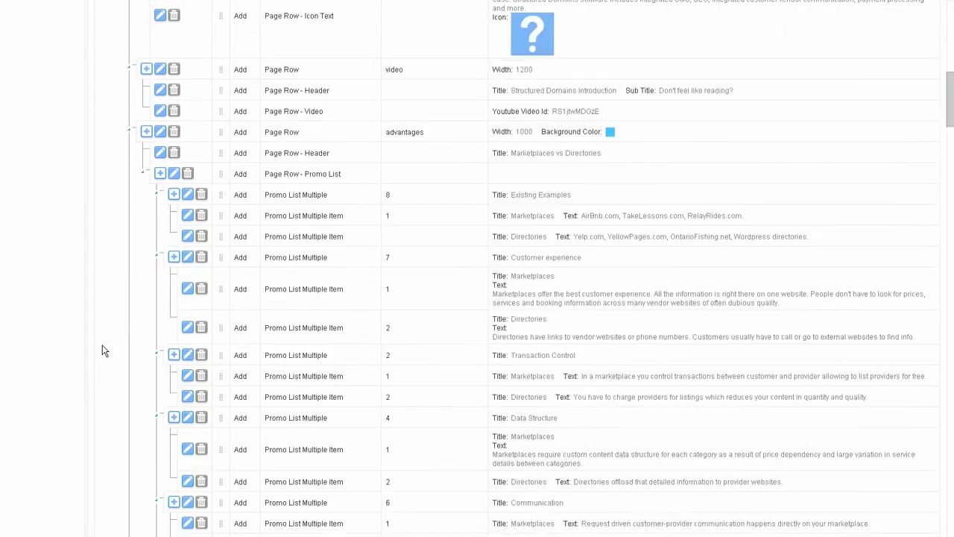
pyautogui.scroll(-20, 104, 351)
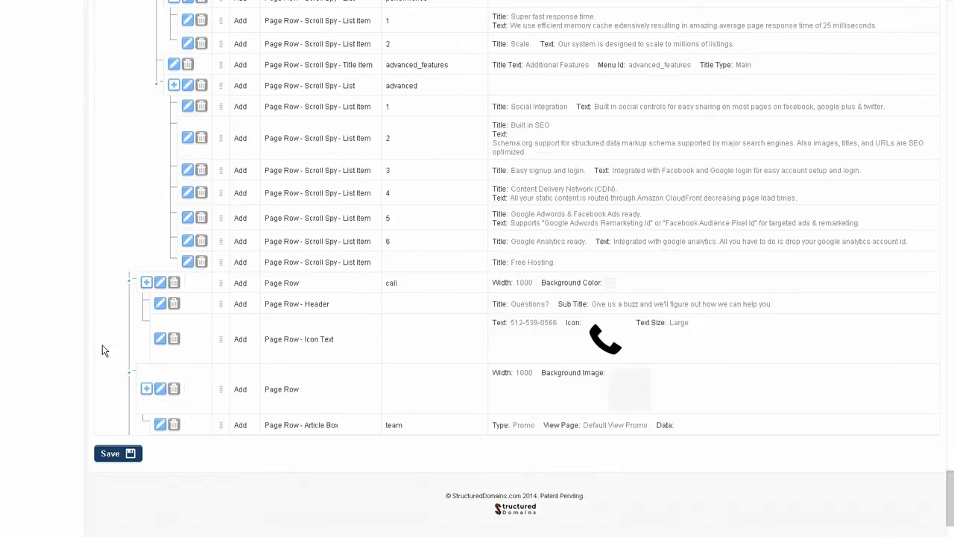
pyautogui.click(122, 456)
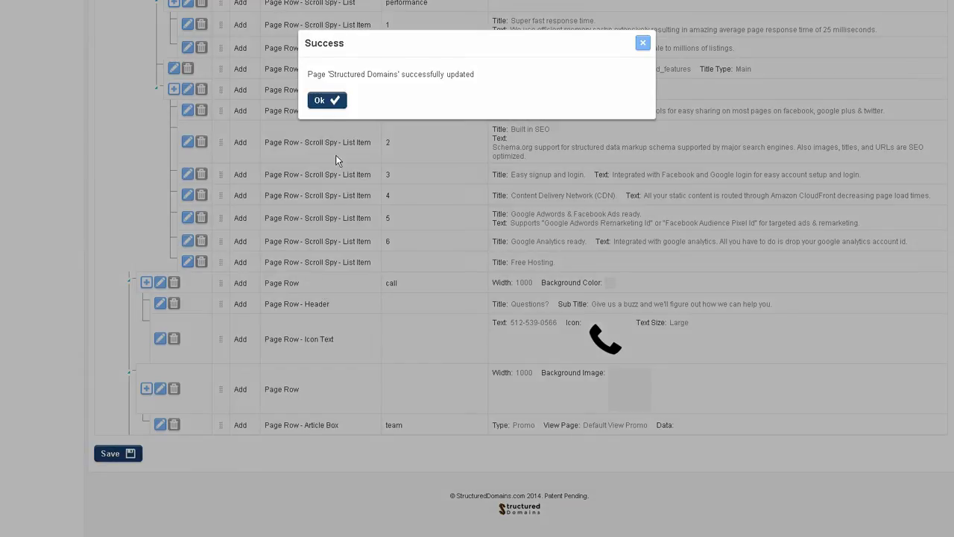
pyautogui.click(332, 106)
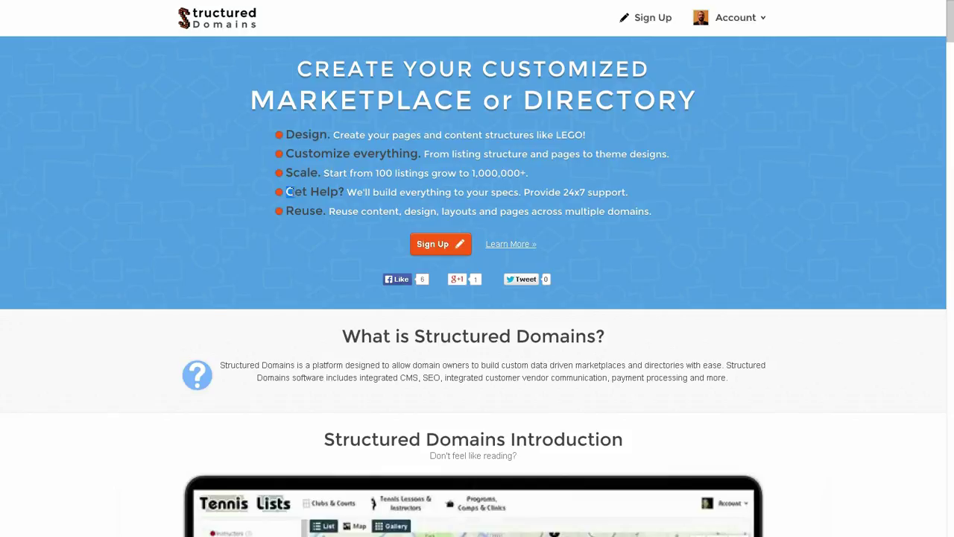
# - Check the title and order of the "Get Help?" and "Reuse." entries in the published start page's promo list
pyautogui.moveTo(288, 192); pyautogui.dragTo(339, 191)
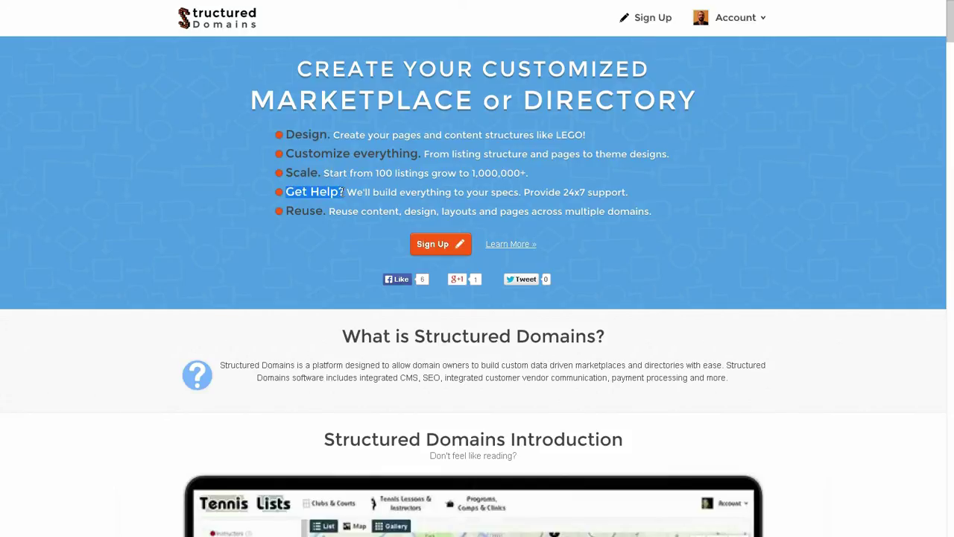
pyautogui.moveTo(287, 211); pyautogui.dragTo(326, 211)
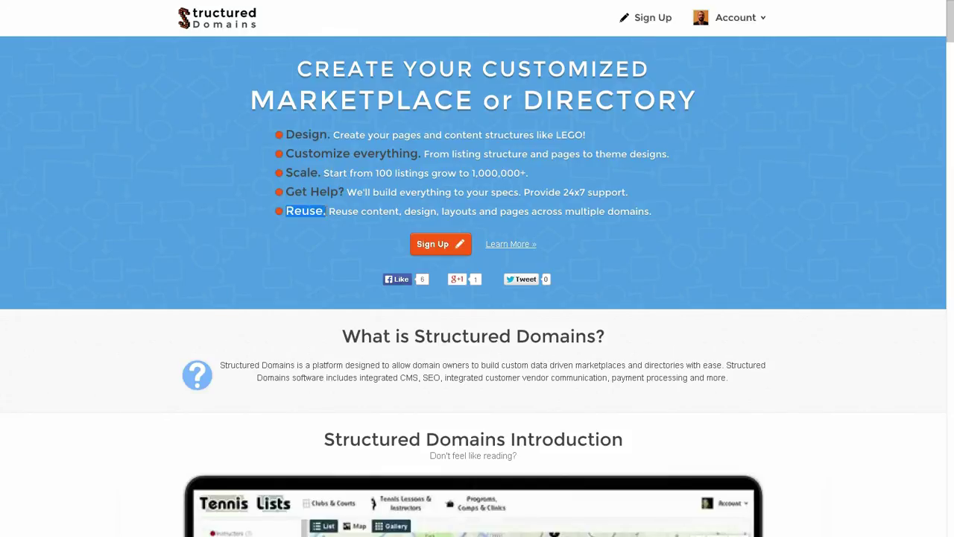
pyautogui.click(341, 192)
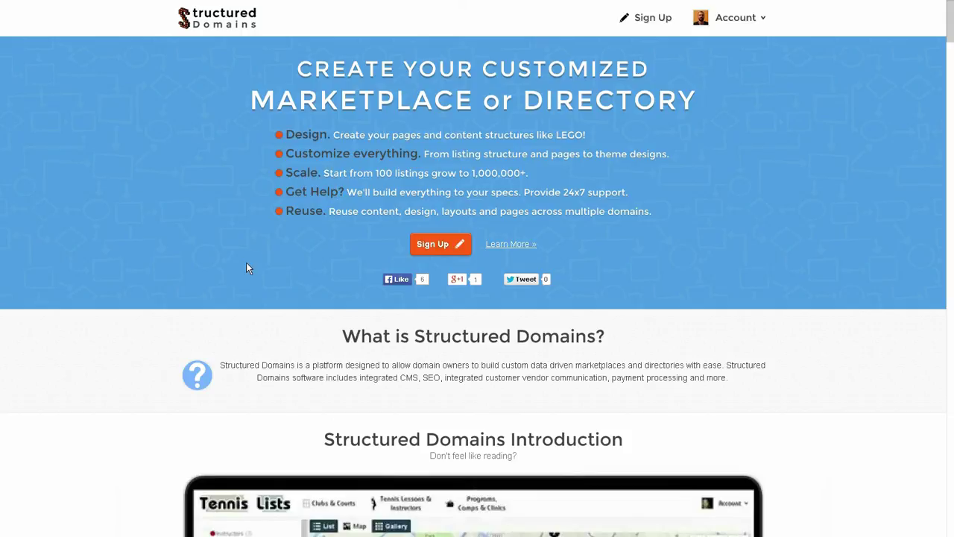
# - Examine the published start page from the introduction video through Marketplaces vs Directories and Features down to the team box
pyautogui.click(951, 63)
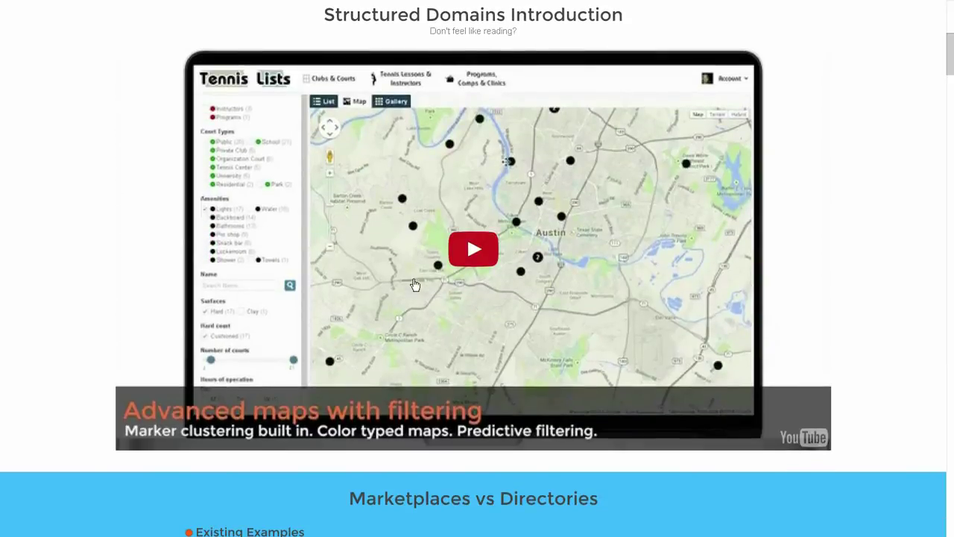
pyautogui.moveTo(949, 64); pyautogui.dragTo(943, 93)
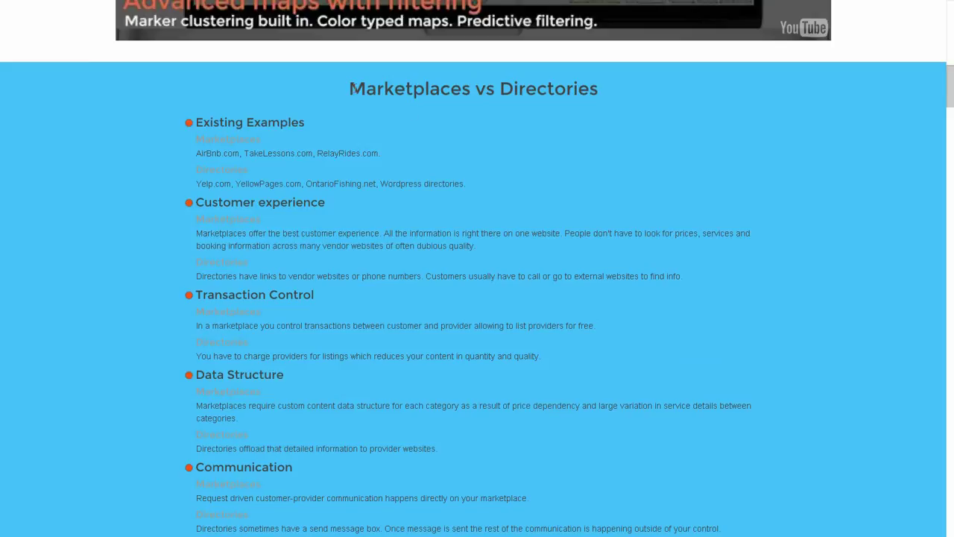
pyautogui.moveTo(944, 96); pyautogui.dragTo(950, 127)
pyautogui.moveTo(950, 106); pyautogui.dragTo(949, 151)
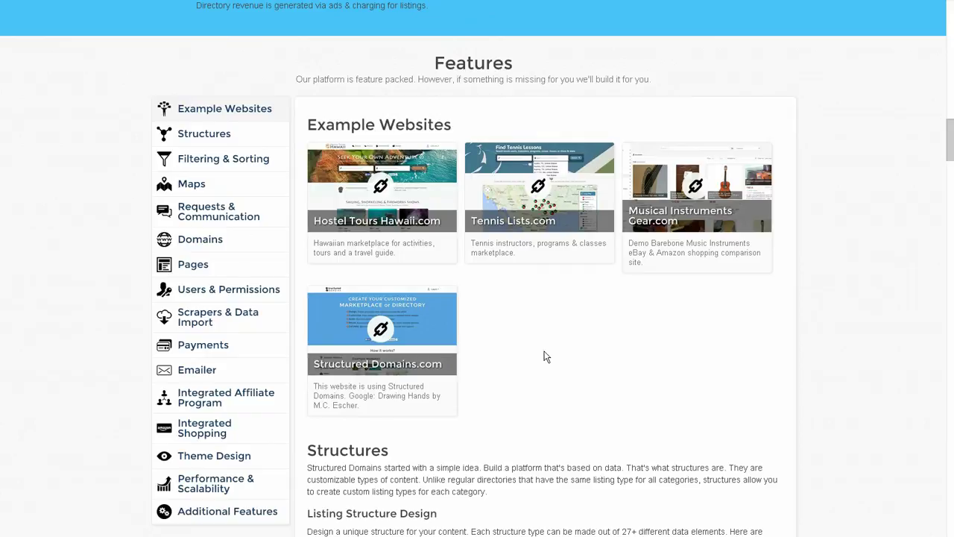
pyautogui.moveTo(949, 134); pyautogui.dragTo(926, 521)
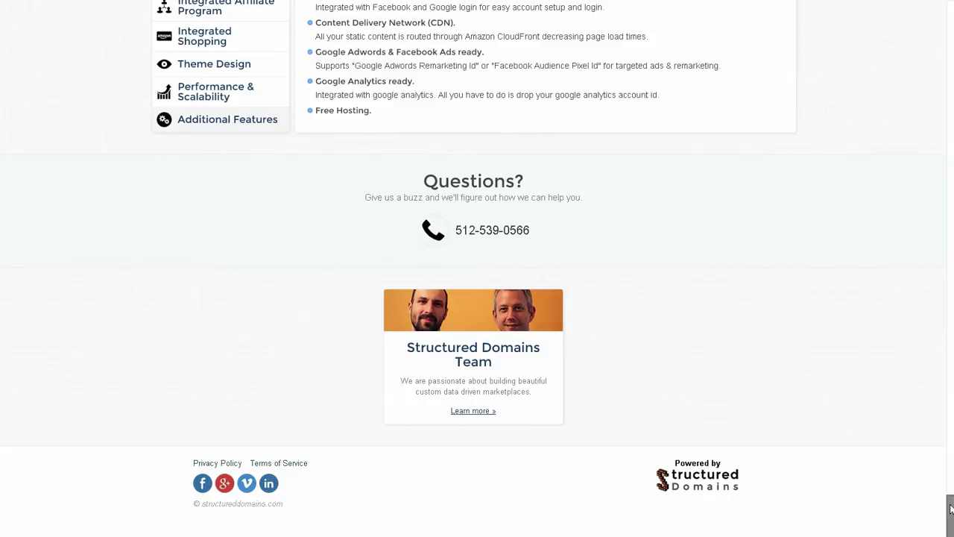
# - Open the Scrapers demo from the Scrapers & Data Import section and examine the setup steps of the Texas DFPS Child Care scraper
pyautogui.scroll(15, 951, 373)
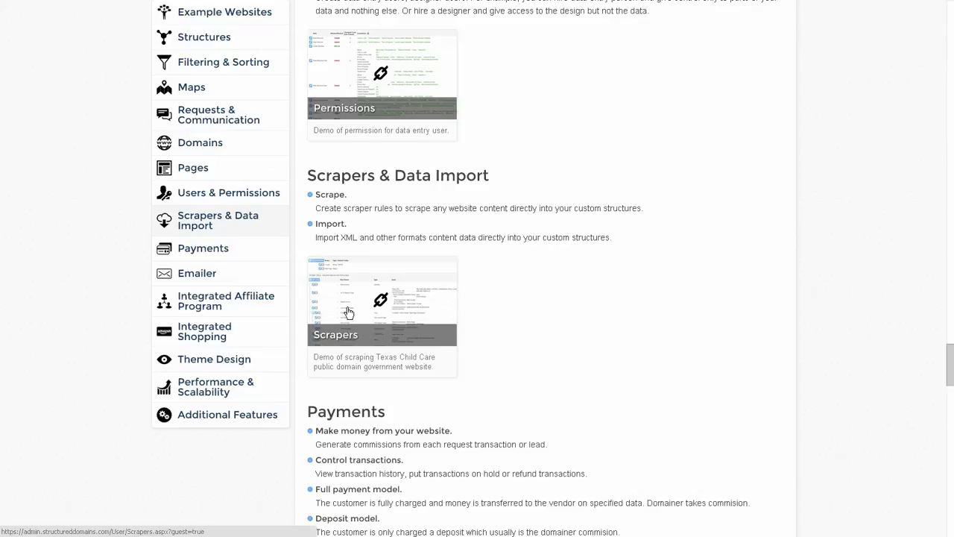
pyautogui.click(347, 312)
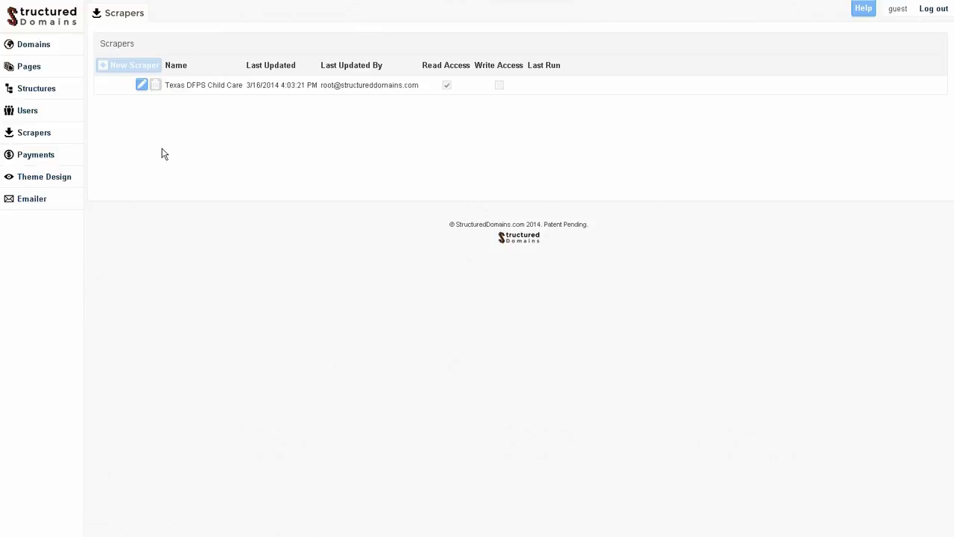
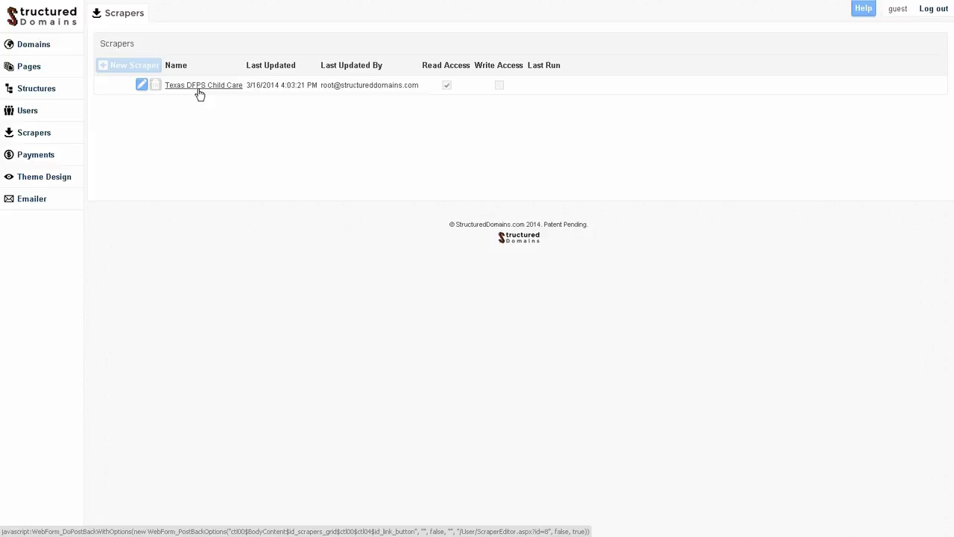
pyautogui.click(200, 93)
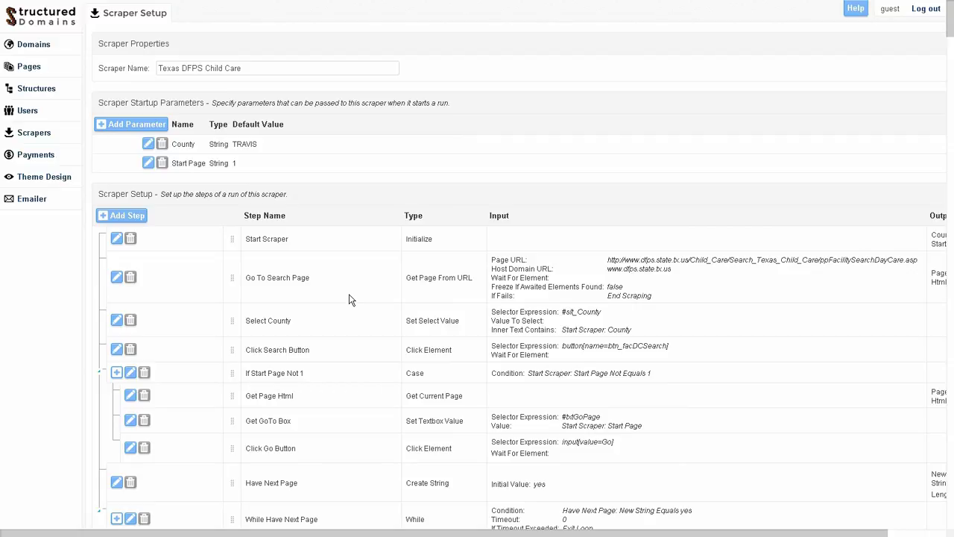
pyautogui.scroll(-2, 365, 295)
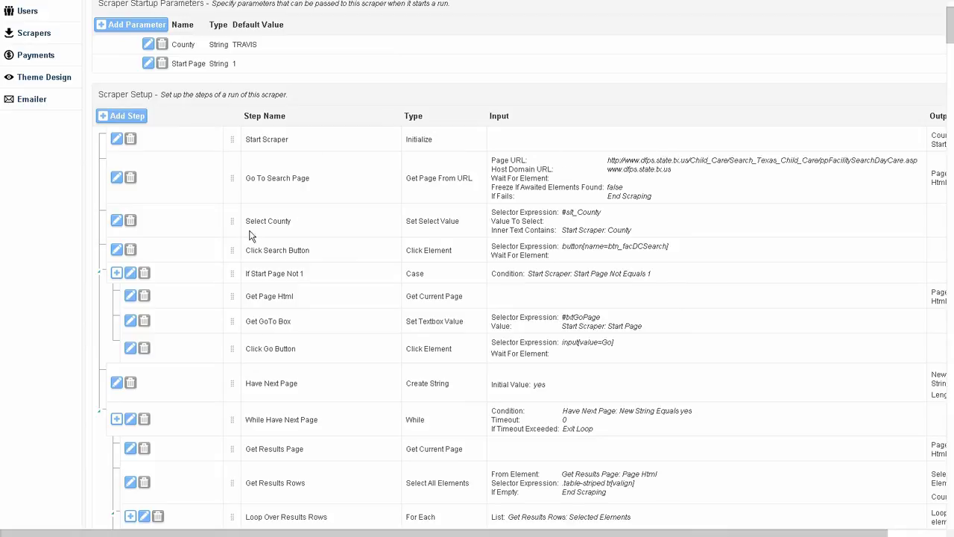
pyautogui.scroll(2, 319, 246)
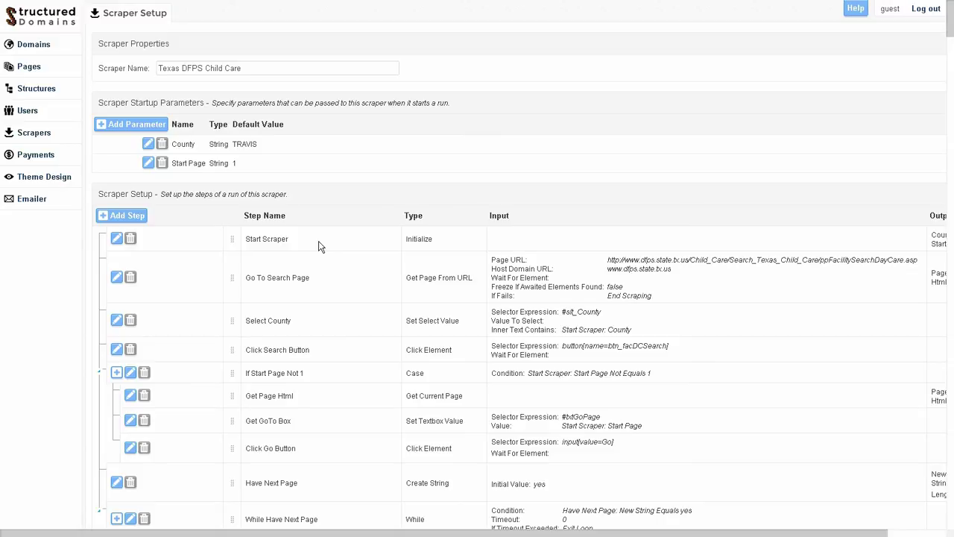
# - View the structure type definition of Child Care Providers in full screen and return to the structures list
pyautogui.click(35, 90)
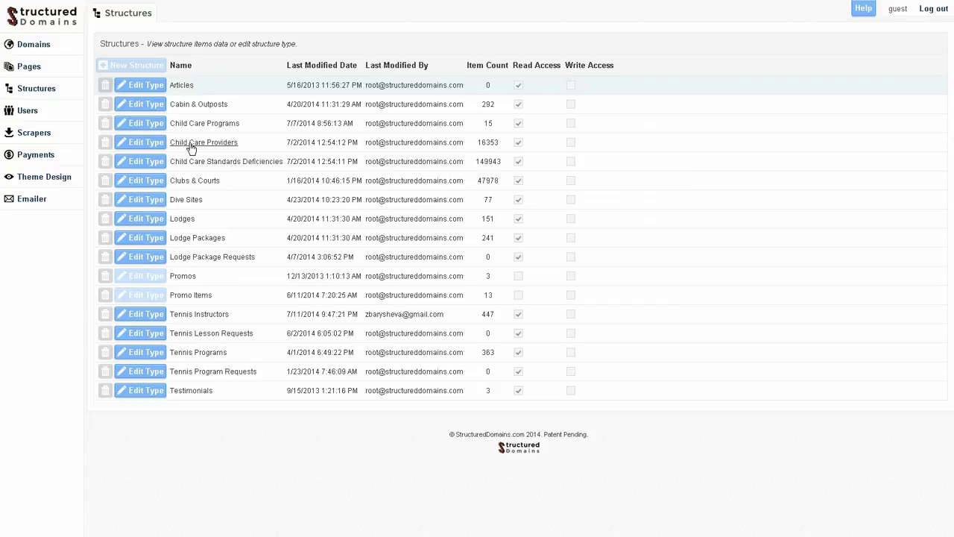
pyautogui.click(160, 145)
pyautogui.press('F11')
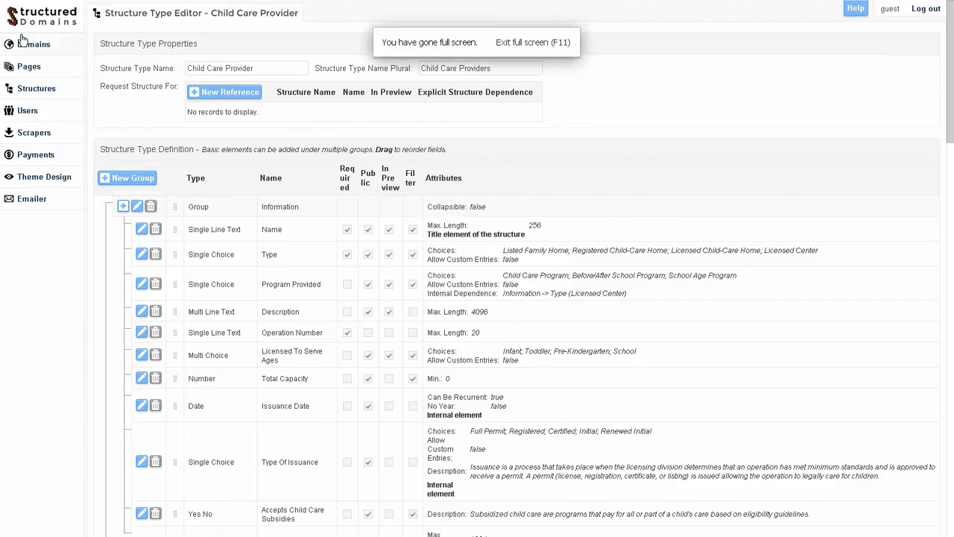
pyautogui.hotkey('alt', 'Left')
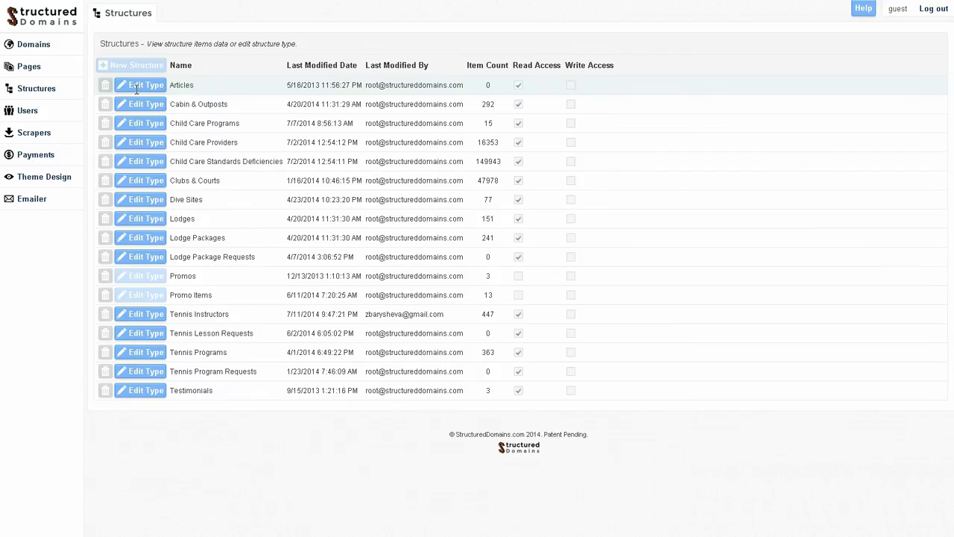
# - Open the Child Care Providers data and examine the 1st Step Early Learning Center record from its information fields to its location map
pyautogui.click(204, 143)
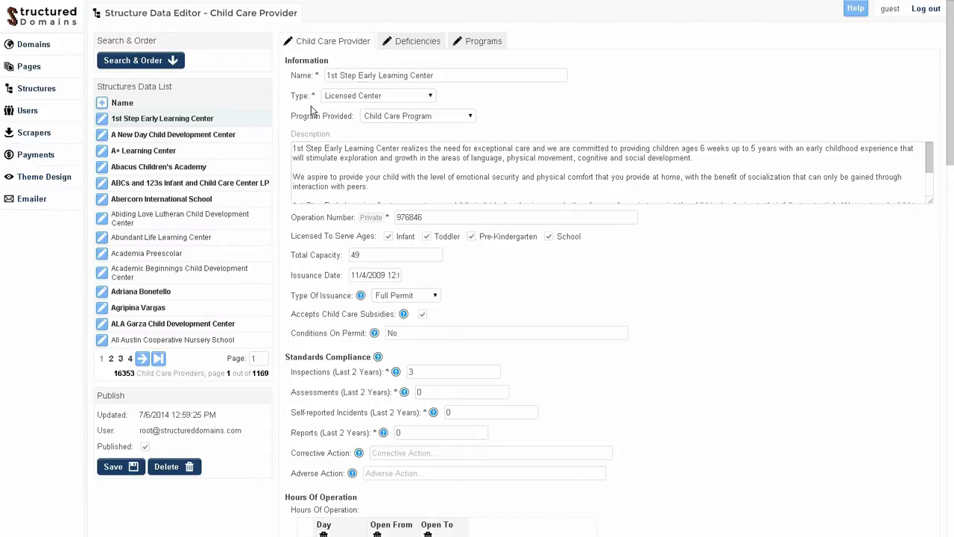
pyautogui.moveTo(295, 82); pyautogui.dragTo(297, 118)
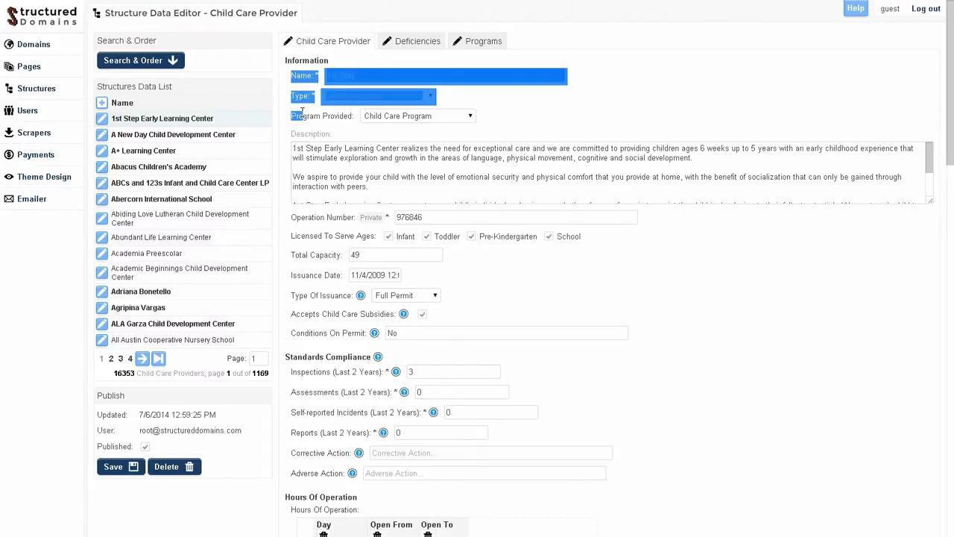
pyautogui.click(292, 258)
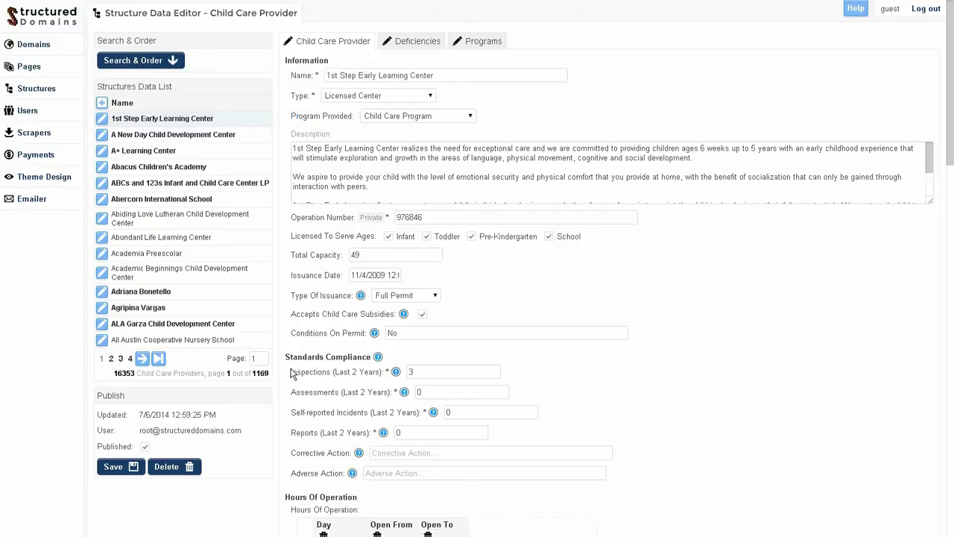
pyautogui.scroll(-3, 292, 373)
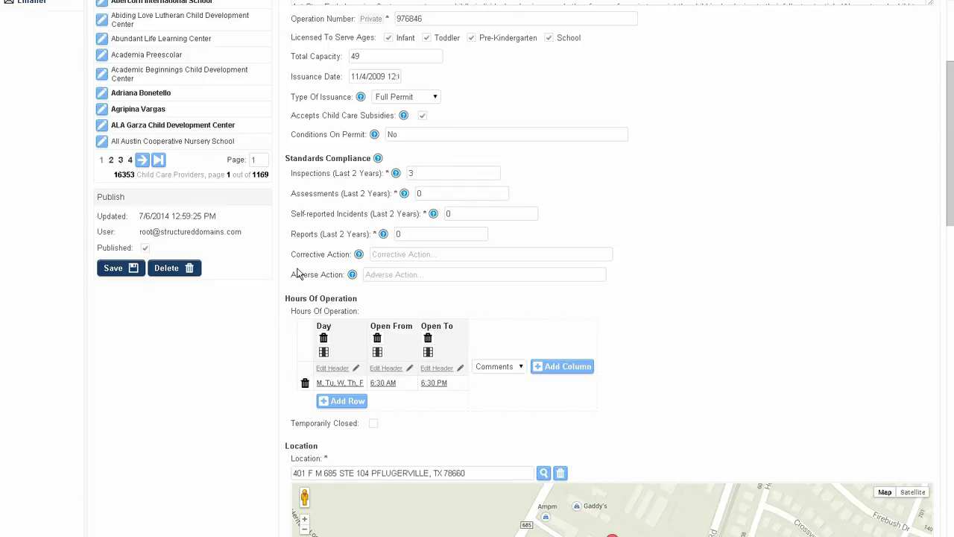
pyautogui.scroll(3, 306, 228)
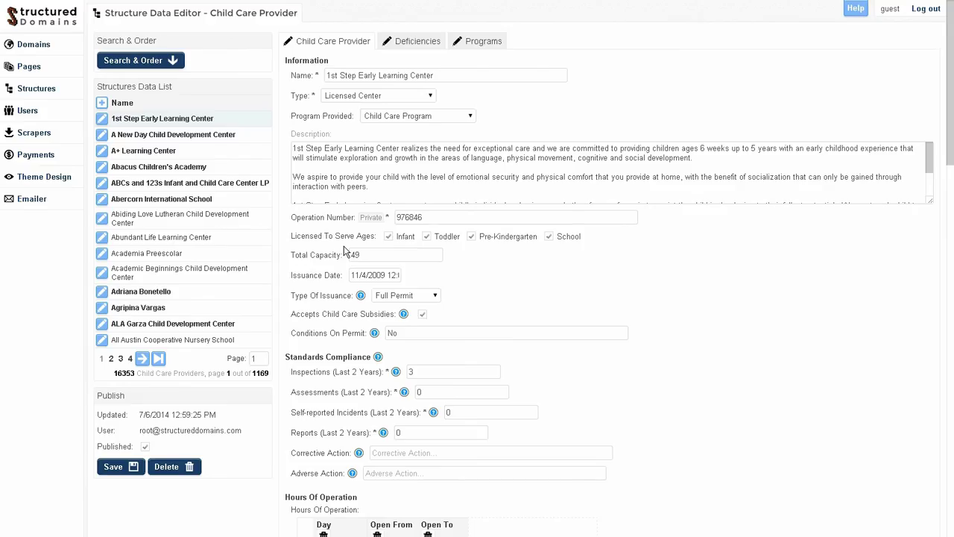
pyautogui.scroll(-4, 321, 313)
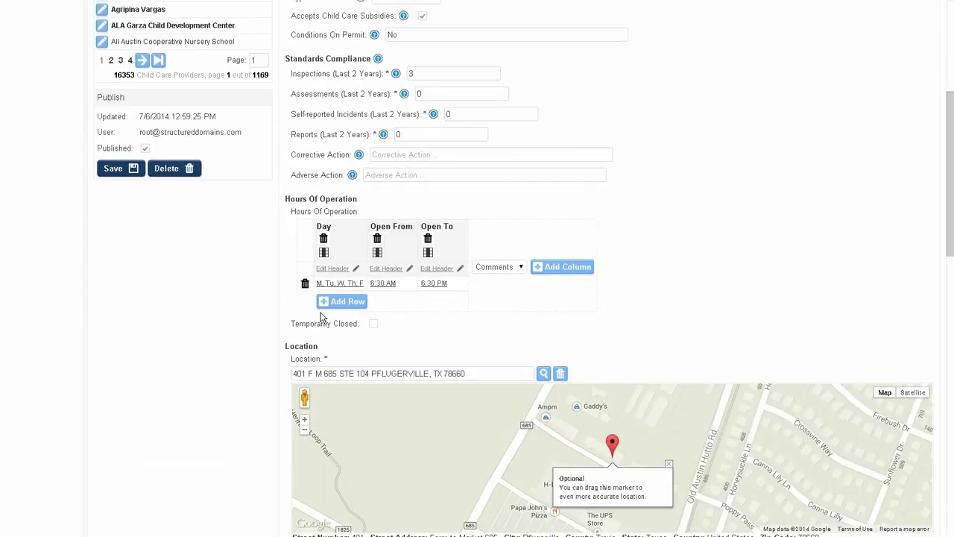
pyautogui.scroll(1, 322, 316)
pyautogui.scroll(2, 321, 313)
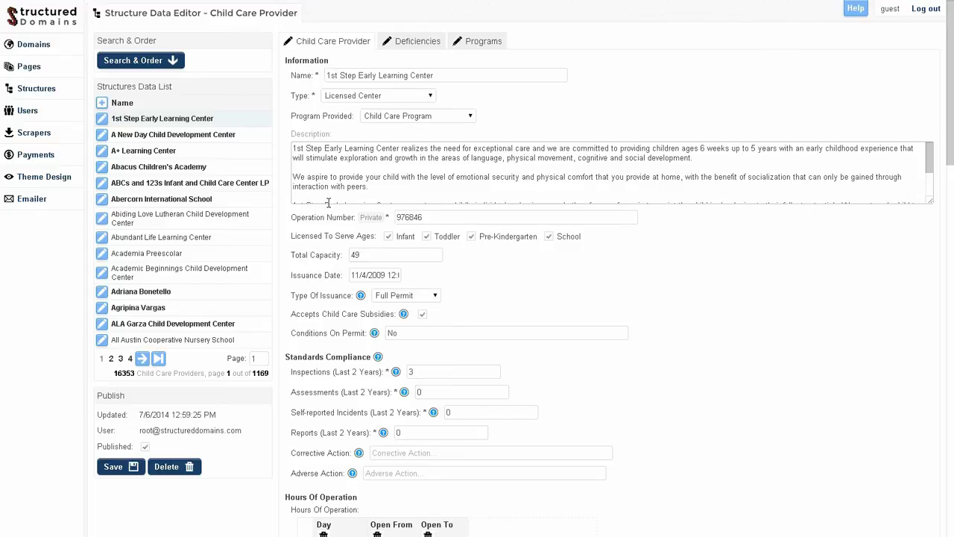
# - View the deficiencies listed for 1st Step Early Learning Center, A New Day Child Development Center and A+ Learning Center
pyautogui.click(408, 43)
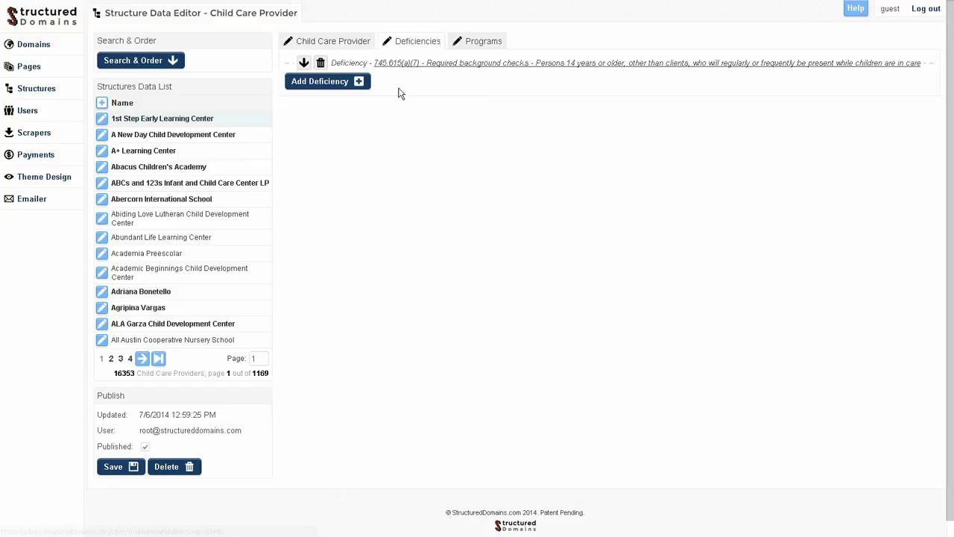
pyautogui.click(171, 138)
pyautogui.click(415, 40)
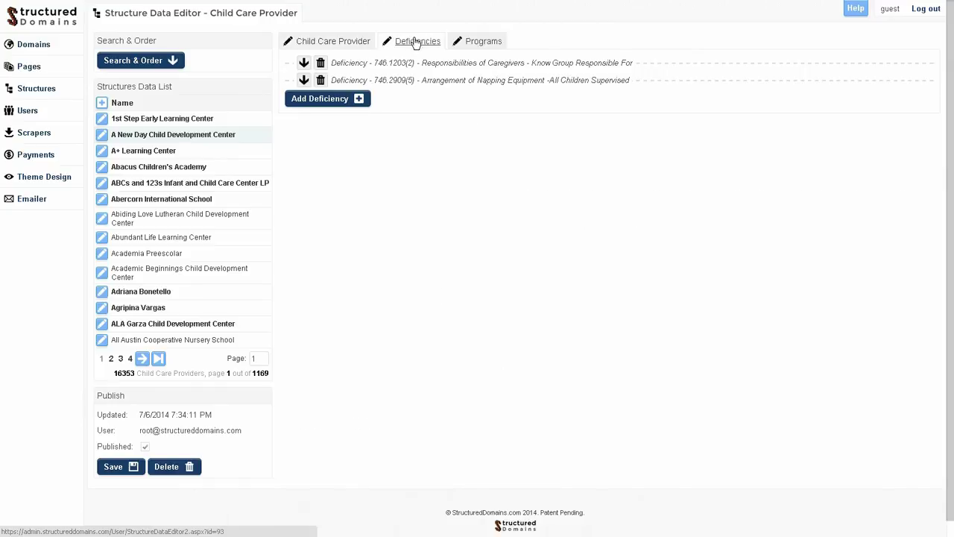
pyautogui.click(152, 152)
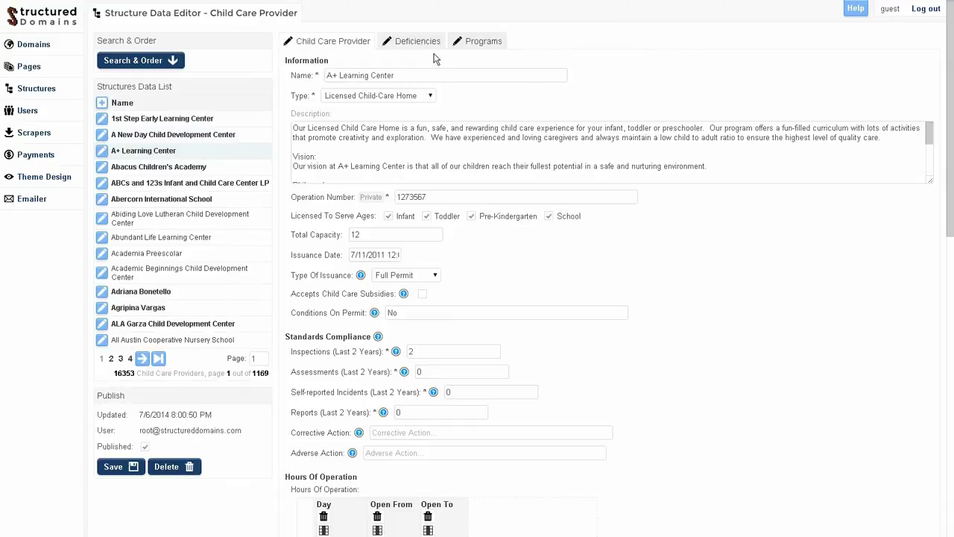
pyautogui.click(420, 45)
# - Expand the Child/Caregiver Ratio deficiency of Abacus Children's Academy and examine its Standard Number/Description and other fields
pyautogui.click(165, 167)
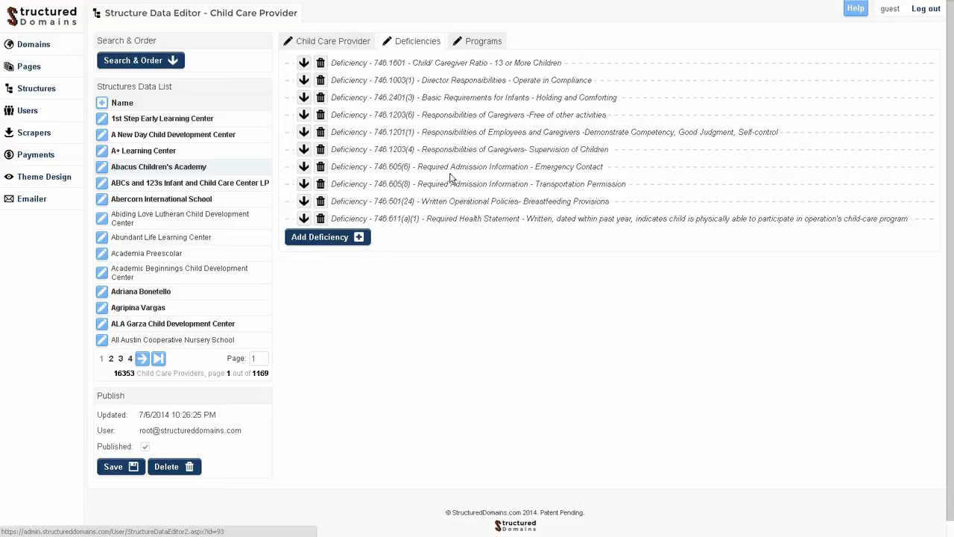
pyautogui.click(433, 66)
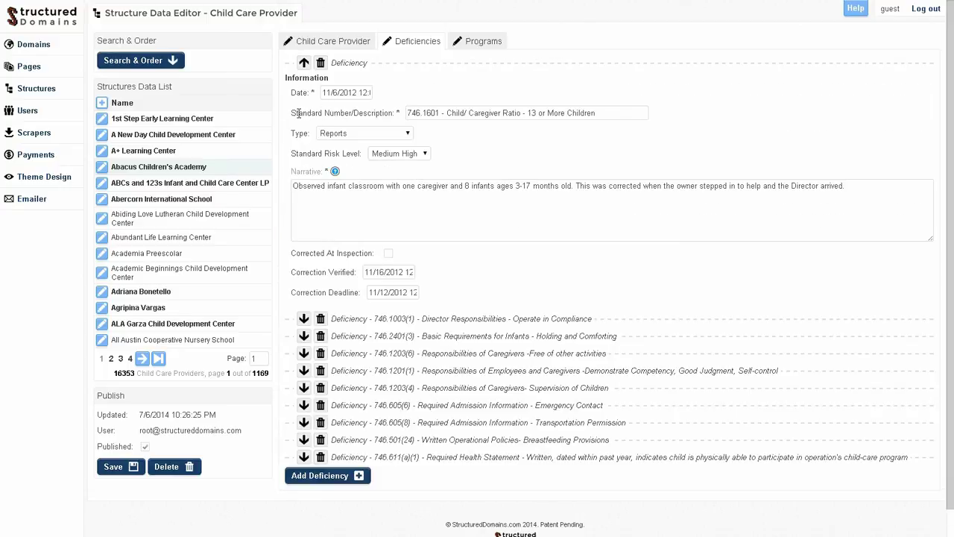
pyautogui.moveTo(296, 113); pyautogui.dragTo(384, 113)
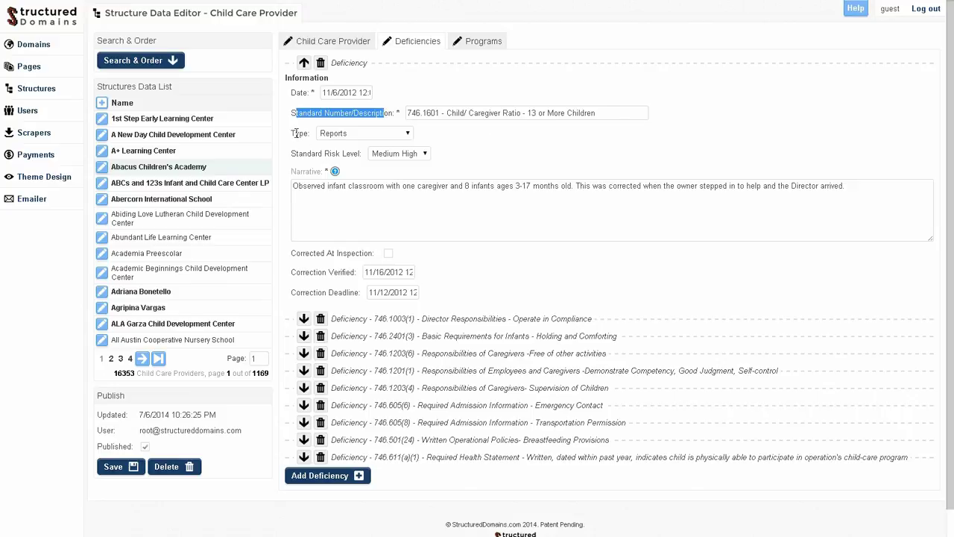
# - Expand the Infant Care program of Abacus Children's Academy, examine its goals, age, tuition tables and pictures, and collapse it
pyautogui.click(472, 47)
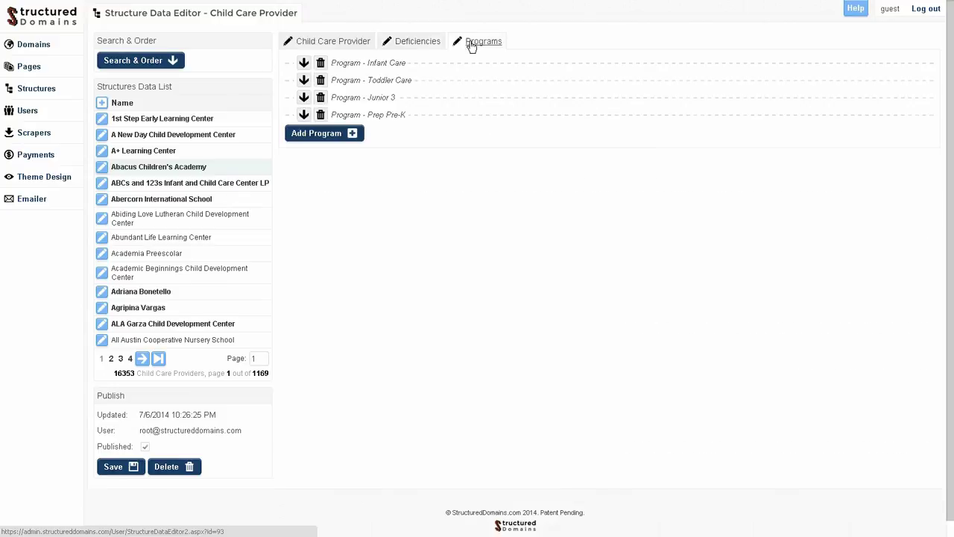
pyautogui.click(383, 64)
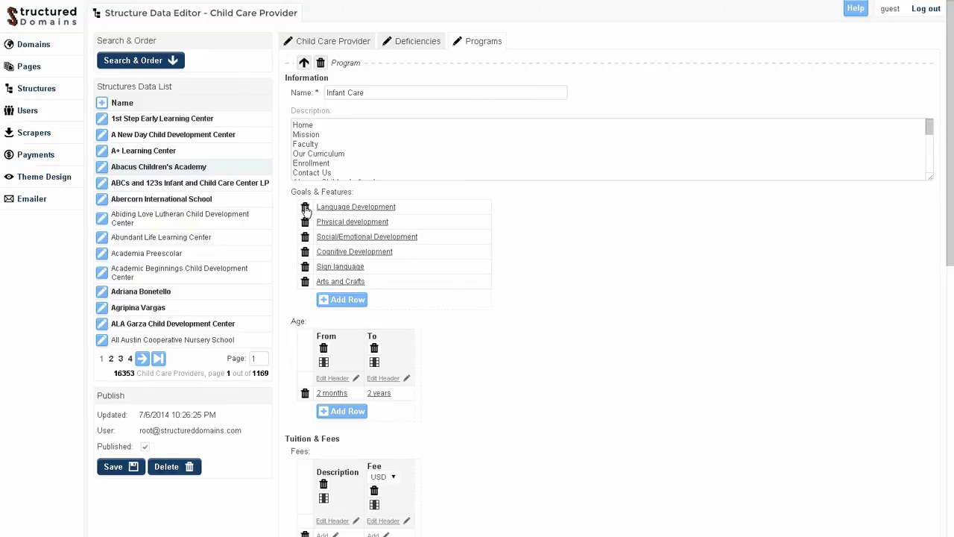
pyautogui.scroll(-2, 285, 283)
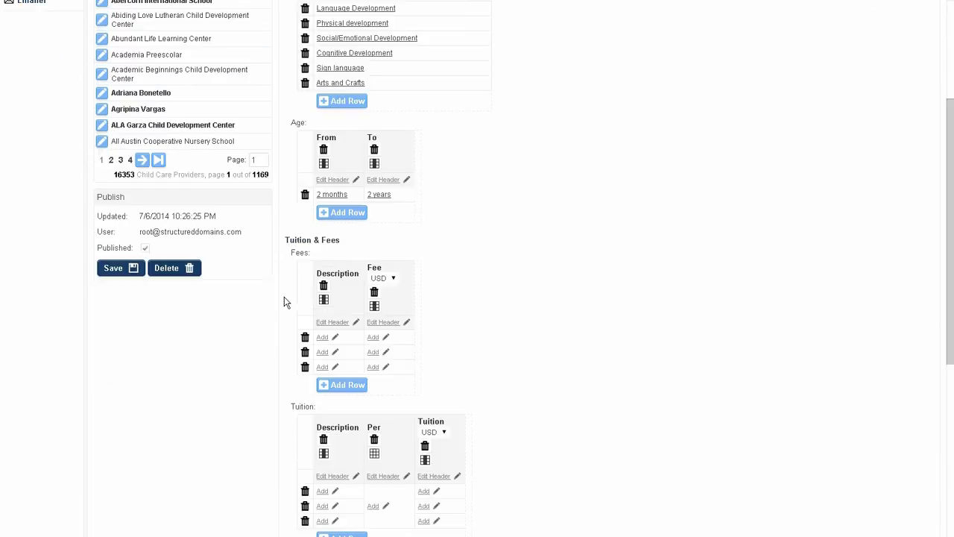
pyautogui.scroll(-1, 285, 327)
pyautogui.scroll(-3, 285, 336)
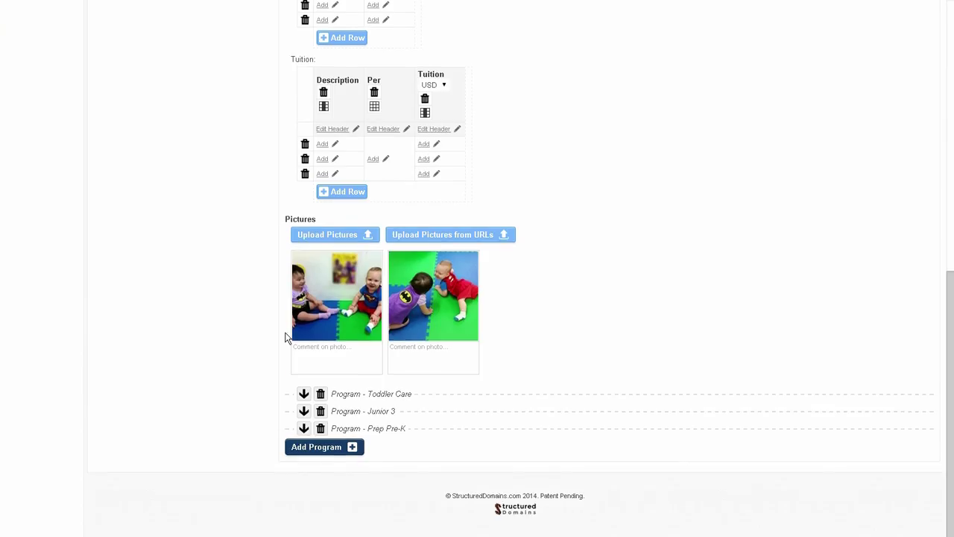
pyautogui.scroll(5, 285, 336)
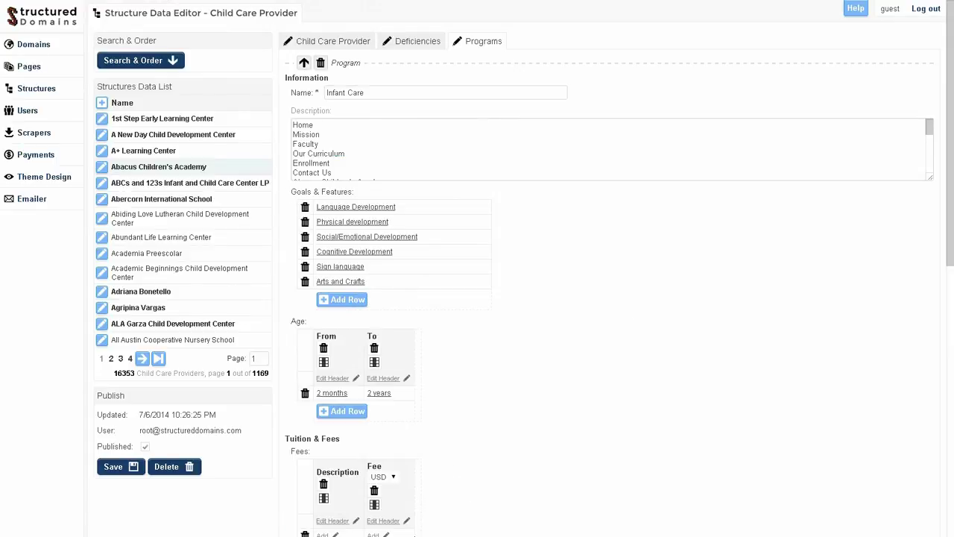
pyautogui.click(303, 63)
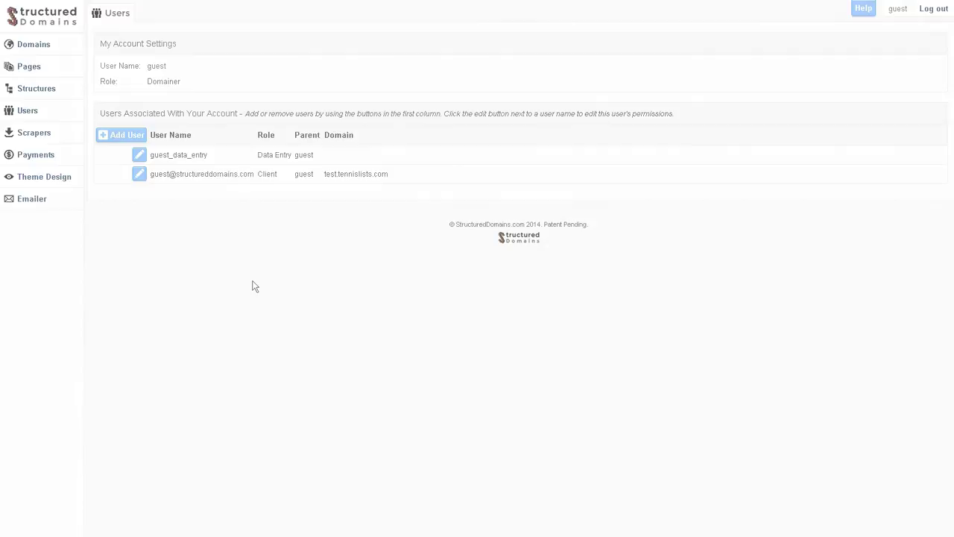
# - Open the permissions of the guest_data_entry user and examine the full list of allowed and denied rules
pyautogui.click(27, 112)
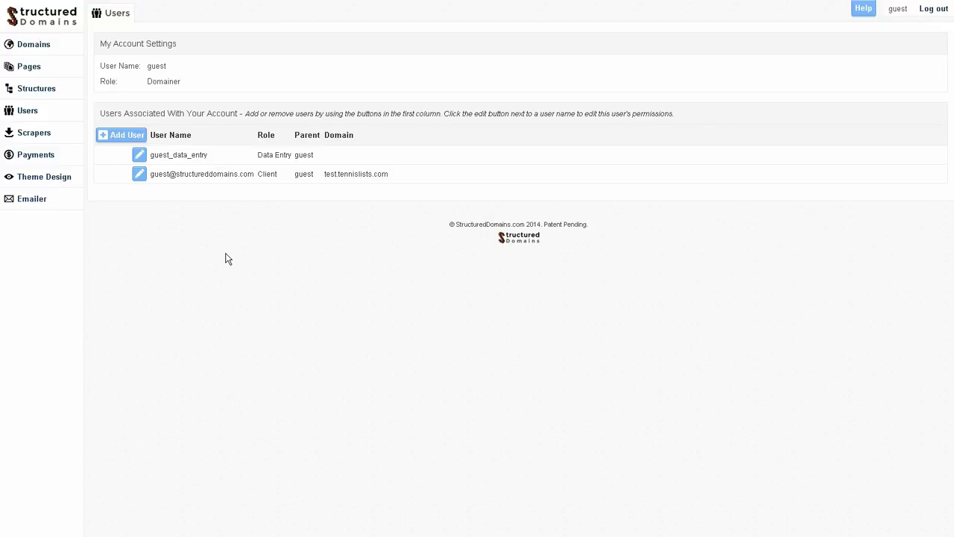
pyautogui.click(141, 155)
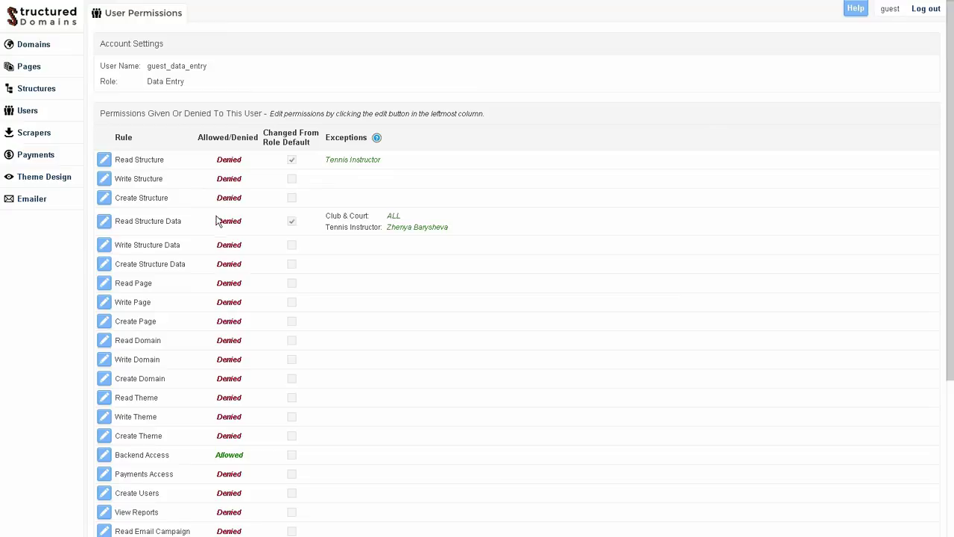
pyautogui.scroll(-3, 215, 223)
pyautogui.scroll(3, 215, 222)
pyautogui.scroll(-3, 216, 223)
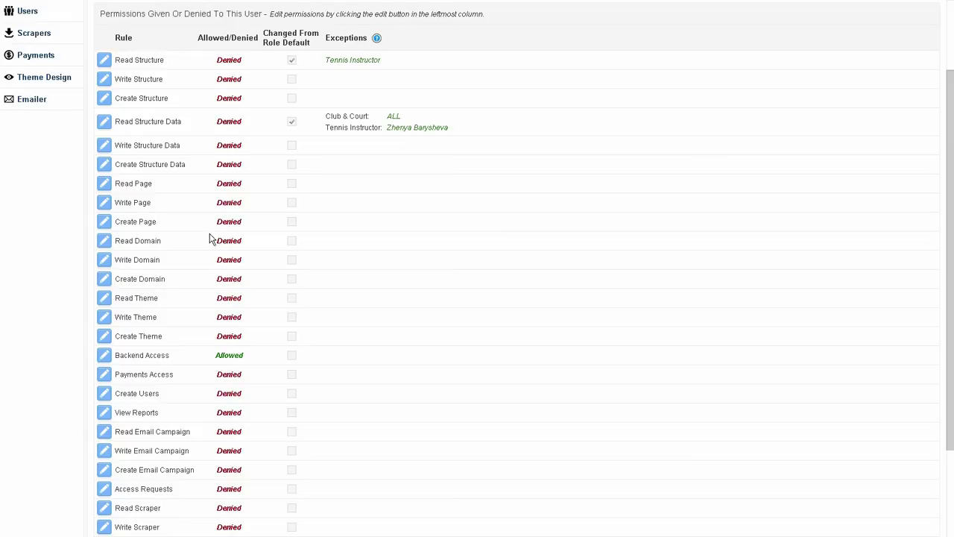
# - Try adding Auld Reekie Lodge as a Lodge exception to the user's Read Structure Data permission, and cancel the edit
pyautogui.click(104, 125)
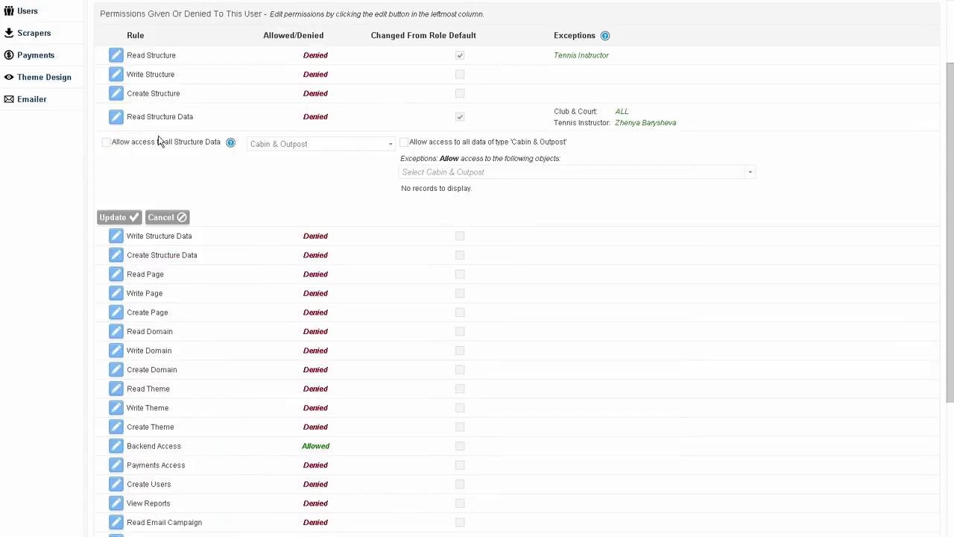
pyautogui.click(330, 145)
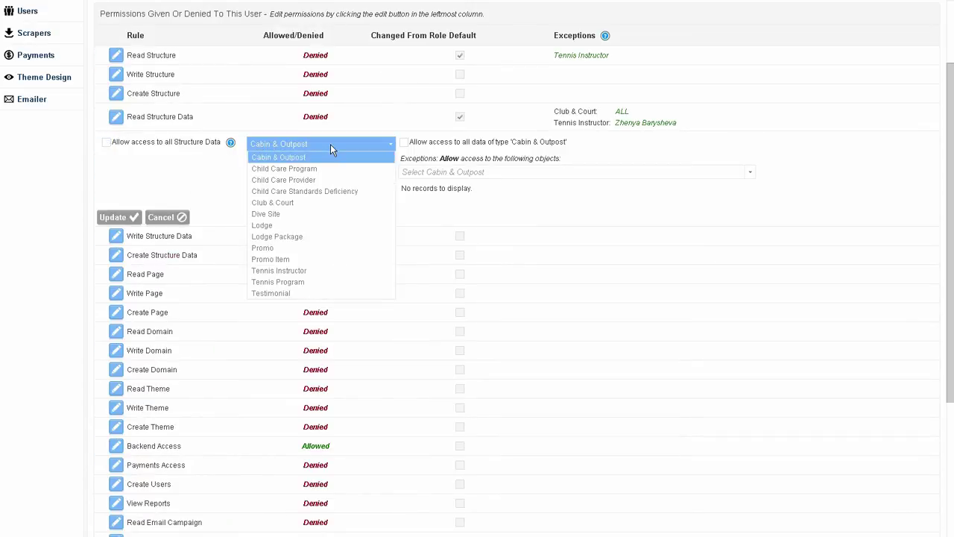
pyautogui.click(296, 226)
pyautogui.click(439, 173)
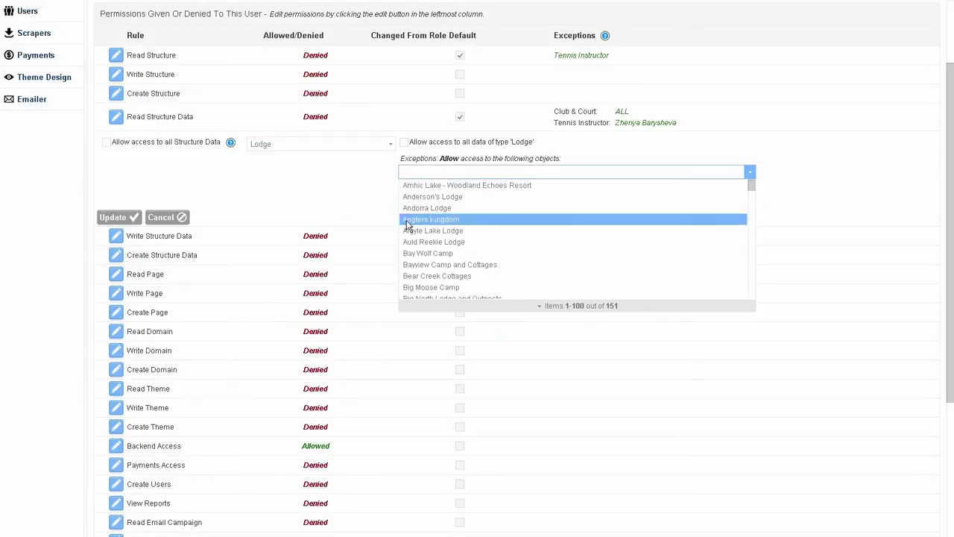
pyautogui.click(455, 243)
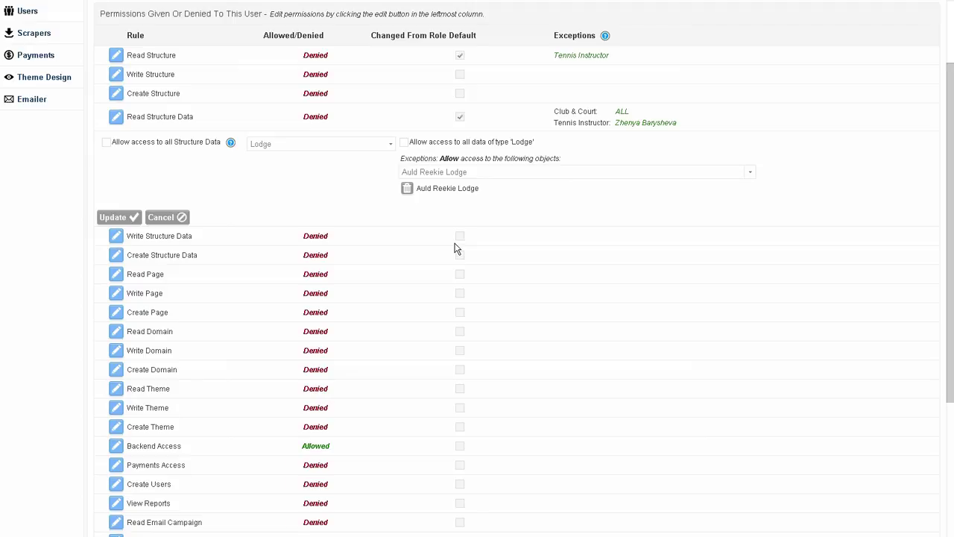
pyautogui.click(167, 217)
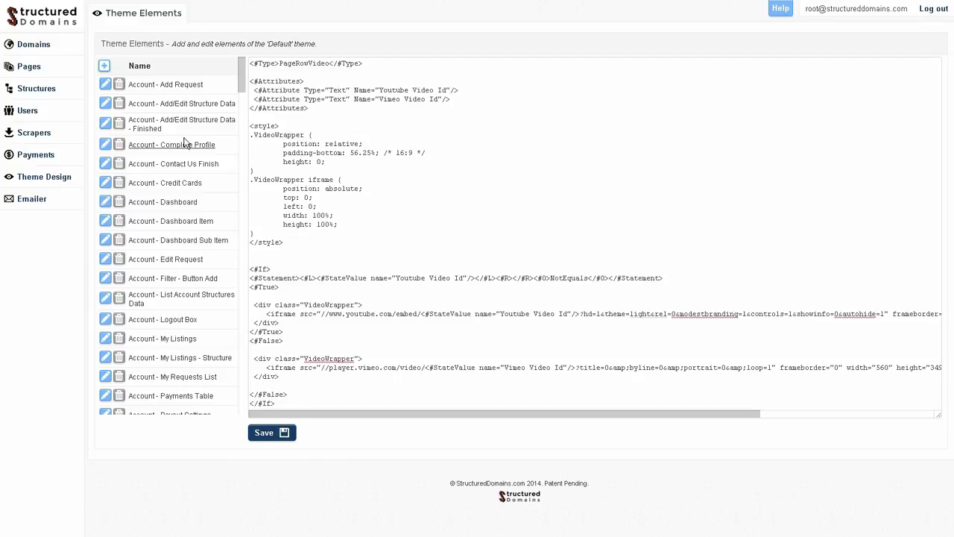
# - Inspect the Youtube and Vimeo Video Id fields of the start page's Page Row - Video element, then return to Theme Elements without changes
pyautogui.moveTo(240, 73)
pyautogui.mouseDown()
pyautogui.moveTo(240, 409)
pyautogui.moveTo(242, 71)
pyautogui.mouseUp()
pyautogui.moveTo(953, 22); pyautogui.dragTo(494, 33)
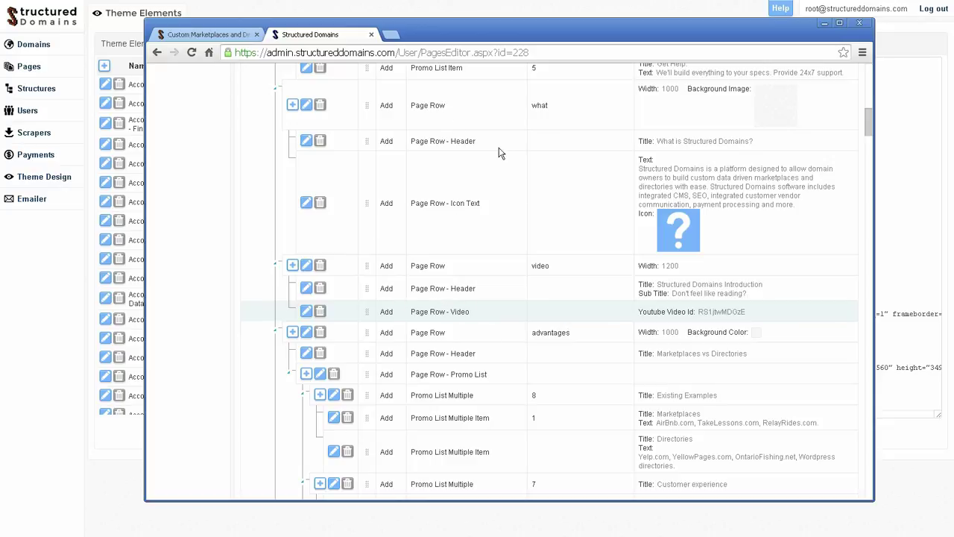
pyautogui.moveTo(867, 122); pyautogui.dragTo(867, 75)
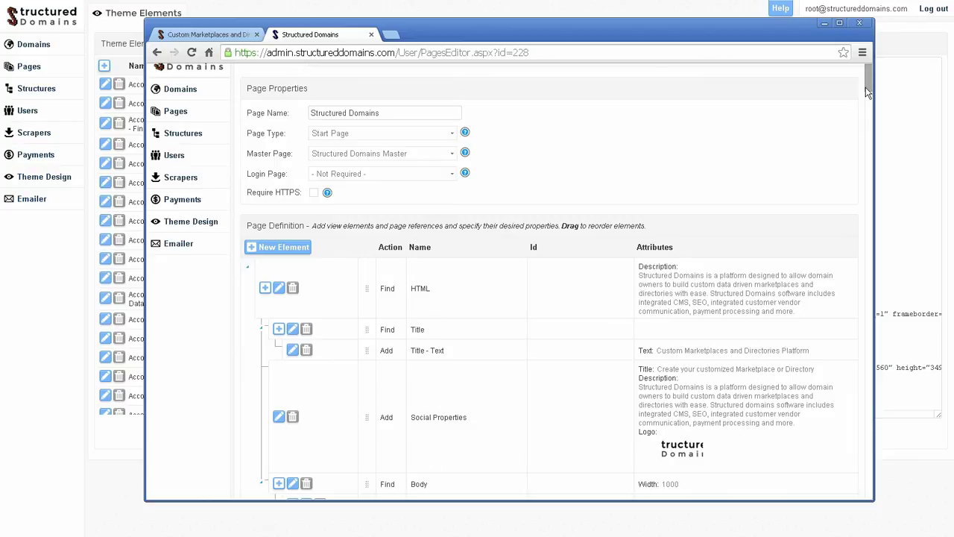
pyautogui.moveTo(872, 80); pyautogui.dragTo(870, 143)
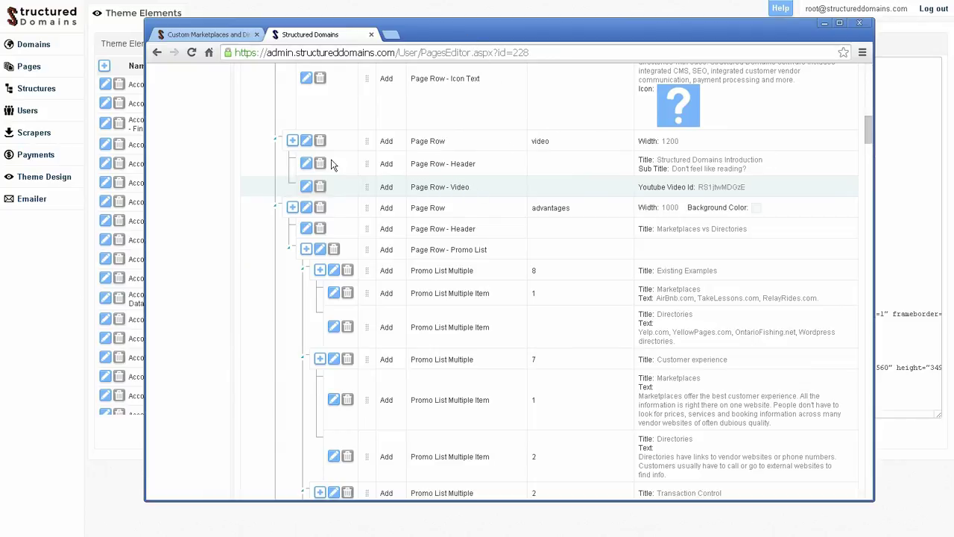
pyautogui.click(306, 187)
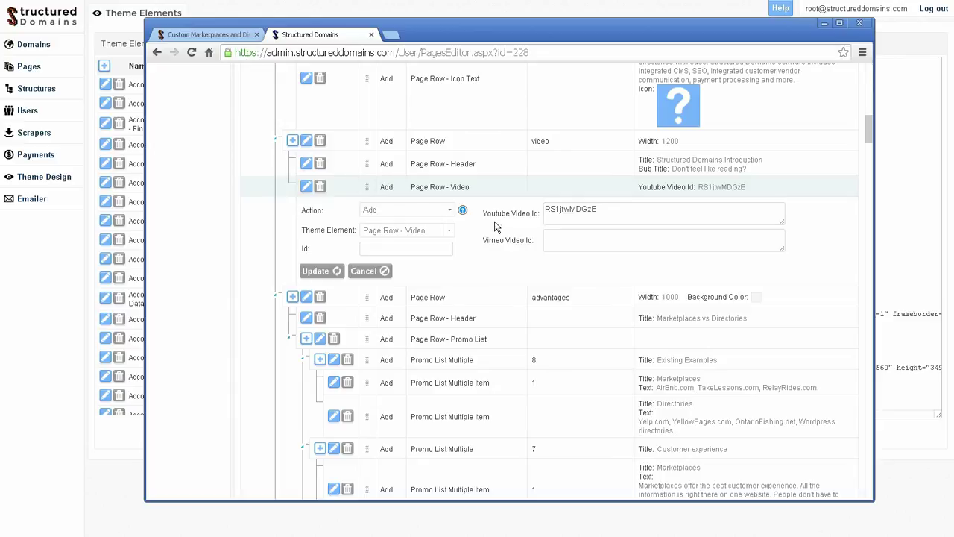
pyautogui.moveTo(485, 214); pyautogui.dragTo(541, 214)
pyautogui.moveTo(488, 240); pyautogui.dragTo(533, 241)
pyautogui.click(365, 270)
pyautogui.moveTo(428, 34)
pyautogui.mouseDown()
pyautogui.moveTo(953, 34)
pyautogui.moveTo(953, 24)
pyautogui.mouseUp()
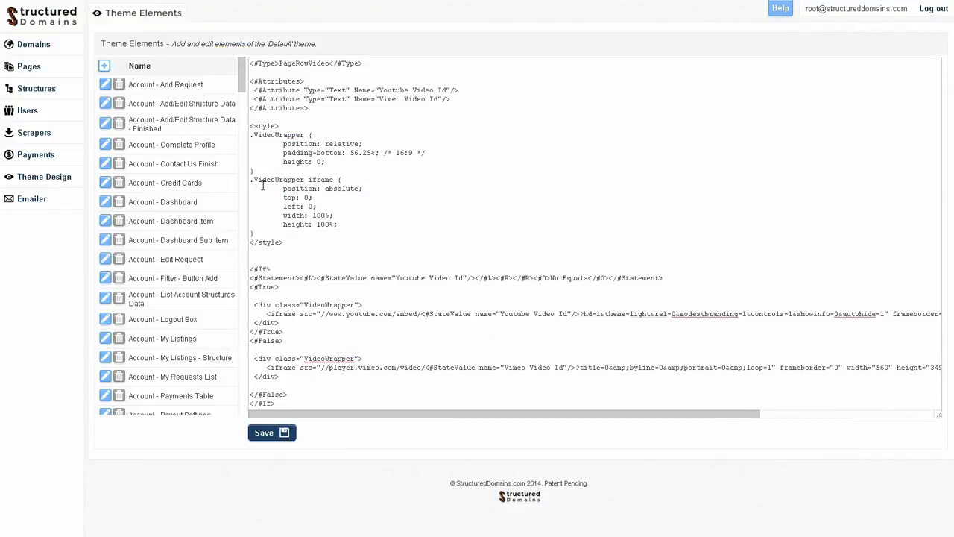
# - Find the Page Row - Video theme element in the list and examine the Attributes block in its code
pyautogui.moveTo(243, 74); pyautogui.dragTo(235, 360)
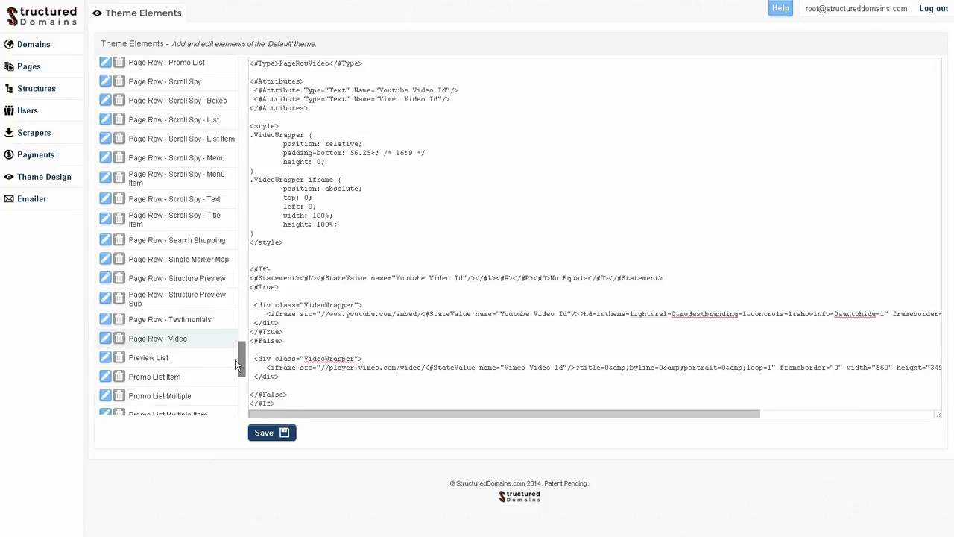
pyautogui.click(144, 341)
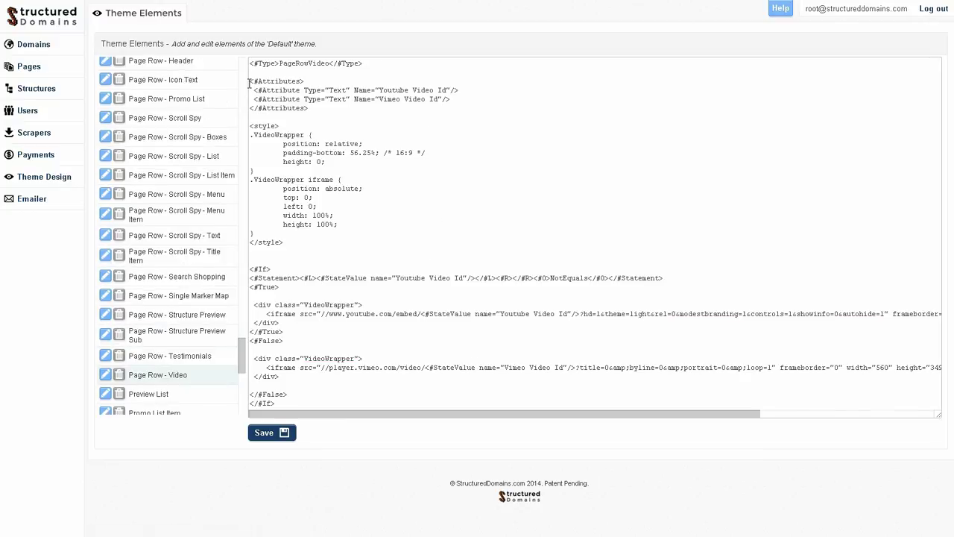
pyautogui.moveTo(250, 82); pyautogui.dragTo(315, 108)
pyautogui.click(320, 109)
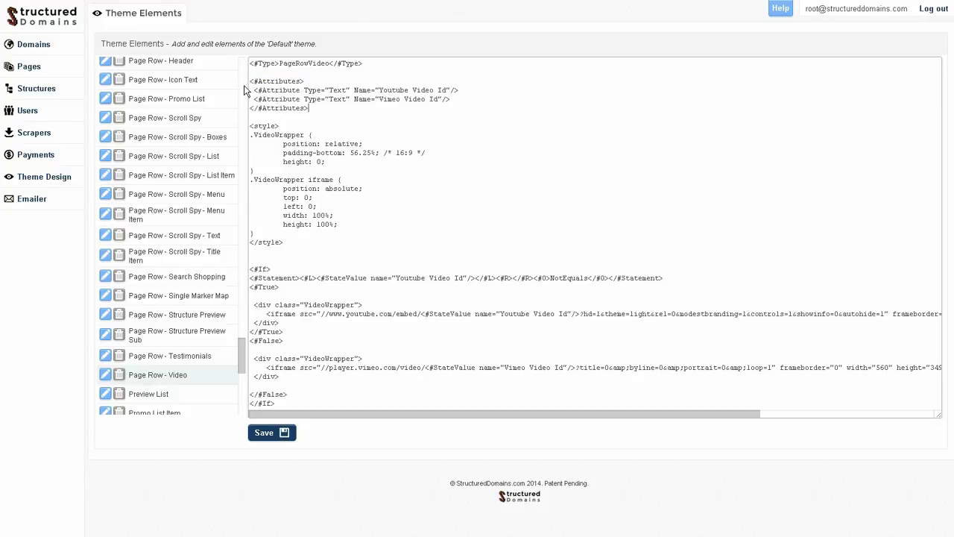
# - Examine the Youtube Video Id and Vimeo Video Id attribute definitions in the Page Row - Video code
pyautogui.moveTo(252, 86); pyautogui.dragTo(471, 90)
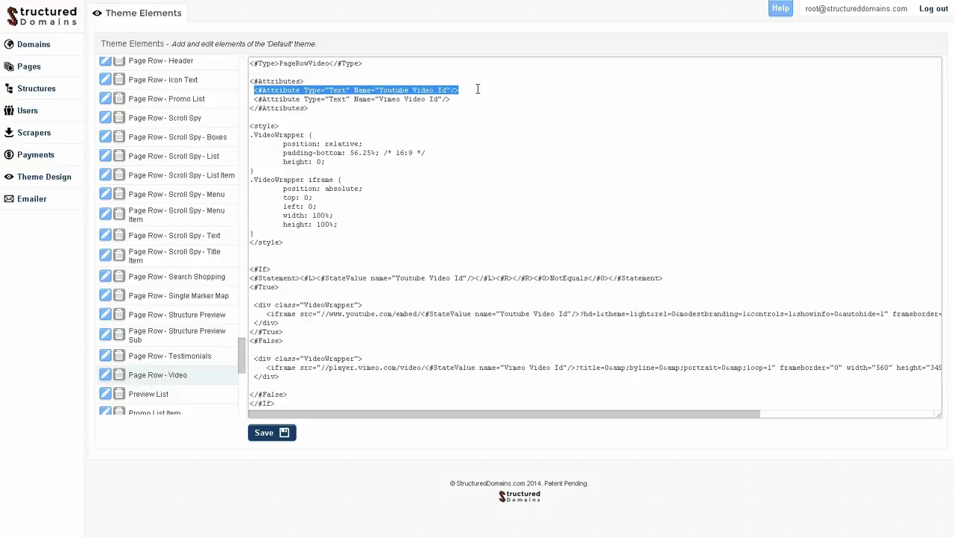
pyautogui.moveTo(375, 90); pyautogui.dragTo(448, 90)
pyautogui.moveTo(374, 100); pyautogui.dragTo(444, 100)
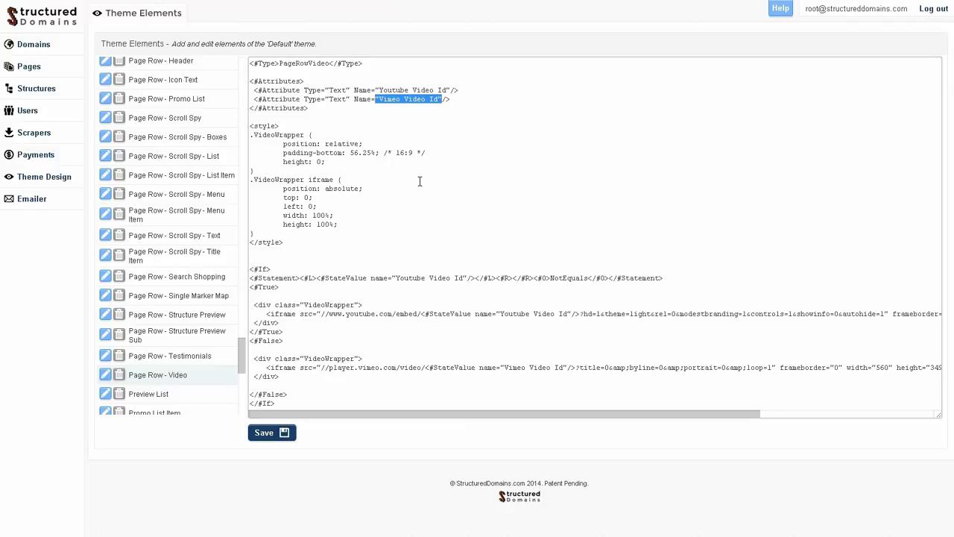
pyautogui.click(396, 187)
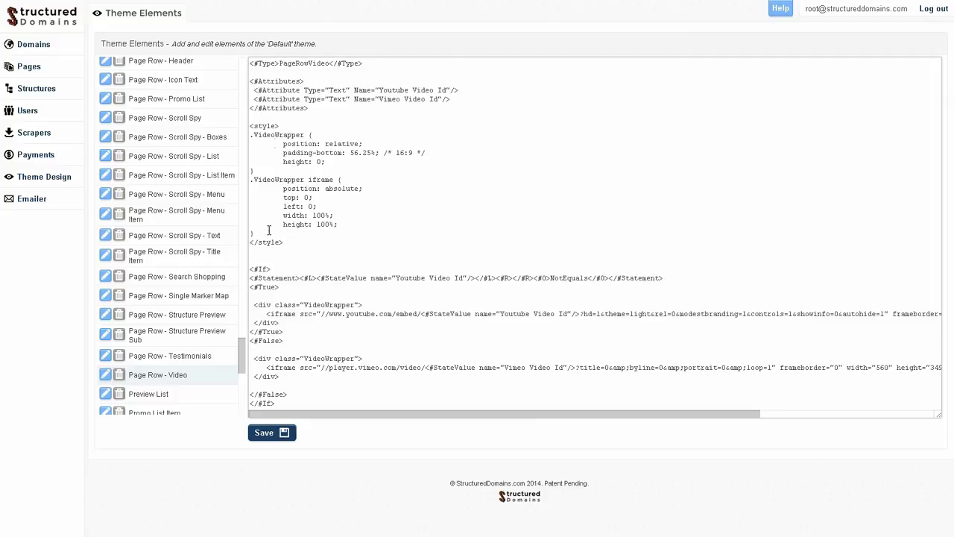
# - Examine the style block, the Youtube and Vimeo StateValue references, and the Youtube iframe line in the video element's code
pyautogui.moveTo(250, 125); pyautogui.dragTo(294, 242)
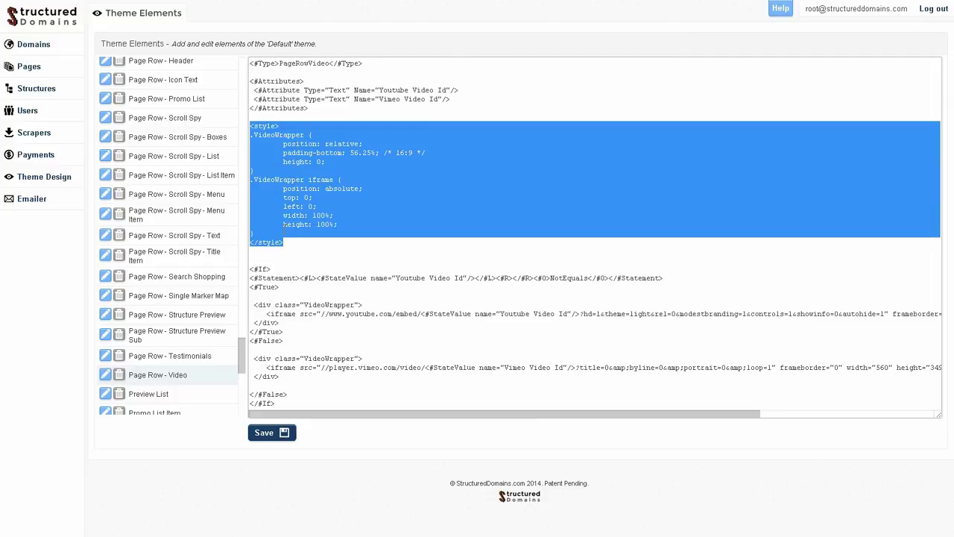
pyautogui.moveTo(421, 314); pyautogui.dragTo(579, 314)
pyautogui.moveTo(424, 368); pyautogui.dragTo(578, 366)
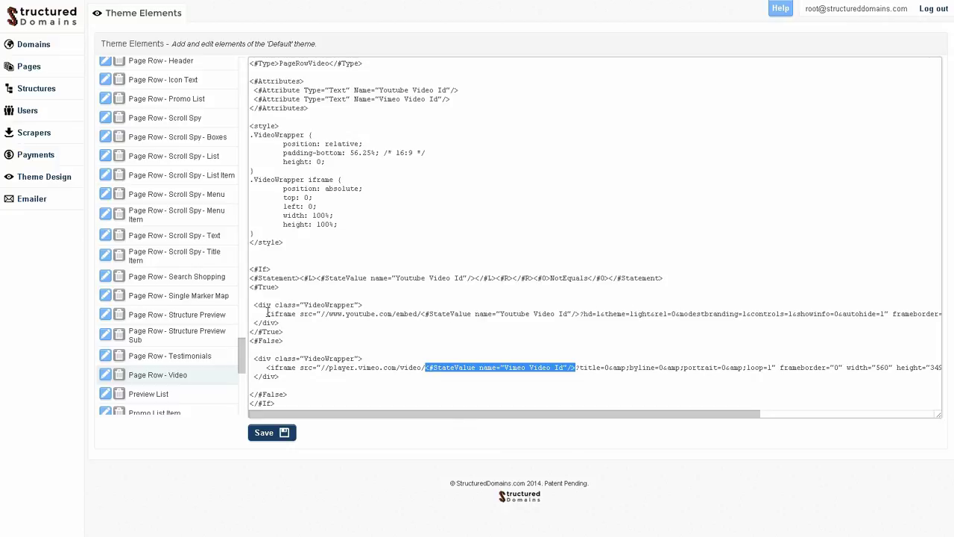
pyautogui.moveTo(266, 313); pyautogui.dragTo(916, 314)
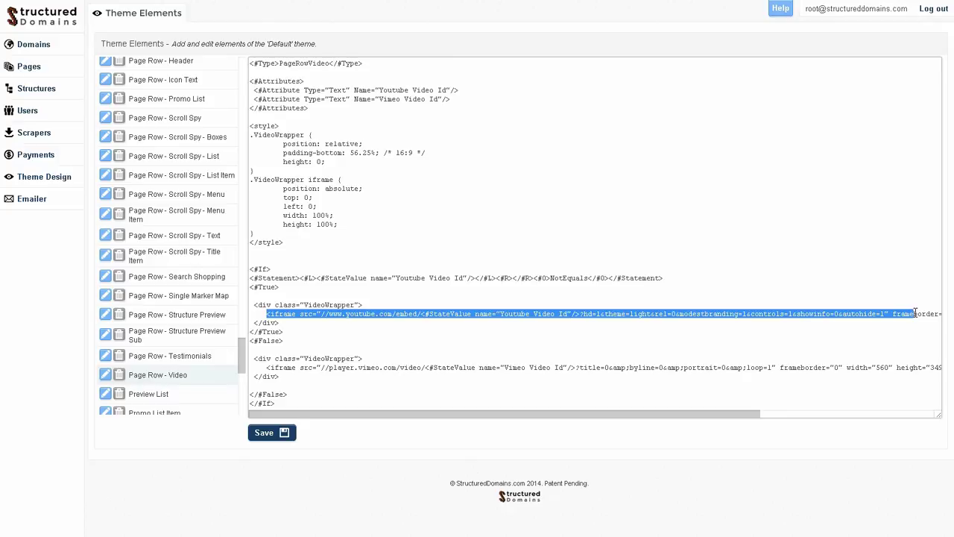
# - Set showinfo to 1 in the Youtube iframe URL of the Page Row - Video element and save it
pyautogui.moveTo(512, 415); pyautogui.dragTo(586, 414)
pyautogui.click(691, 319)
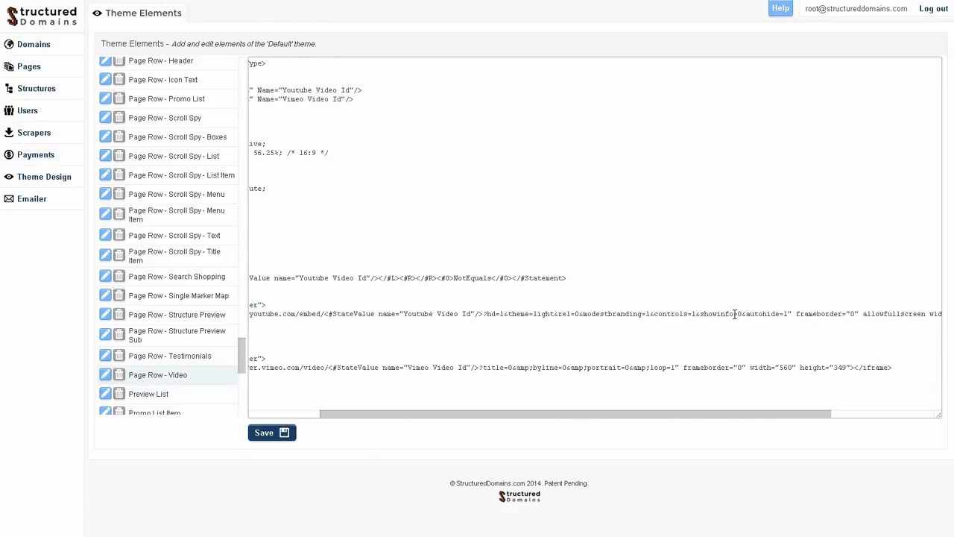
pyautogui.moveTo(700, 314); pyautogui.dragTo(739, 313)
pyautogui.click(741, 313)
pyautogui.press('BackSpace')
pyautogui.write('1')
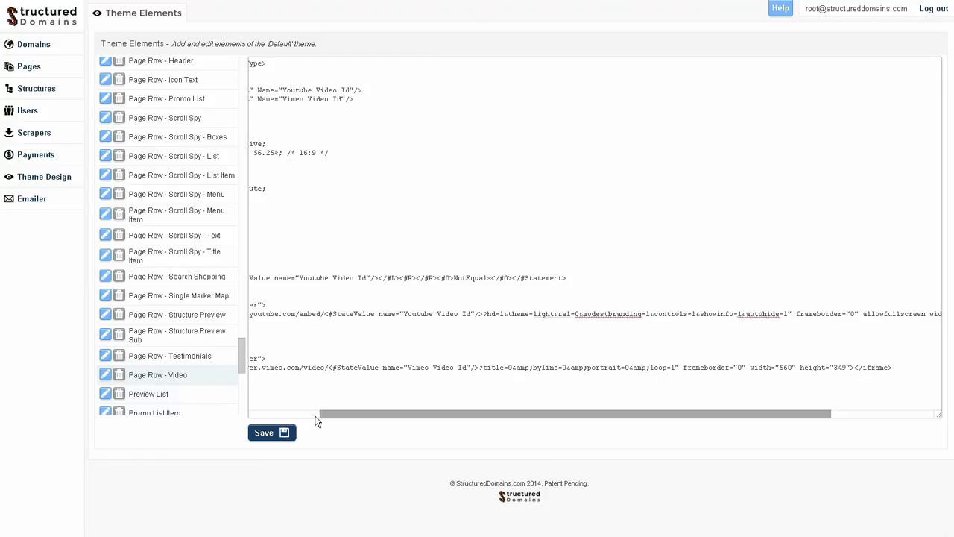
pyautogui.click(273, 433)
pyautogui.click(326, 102)
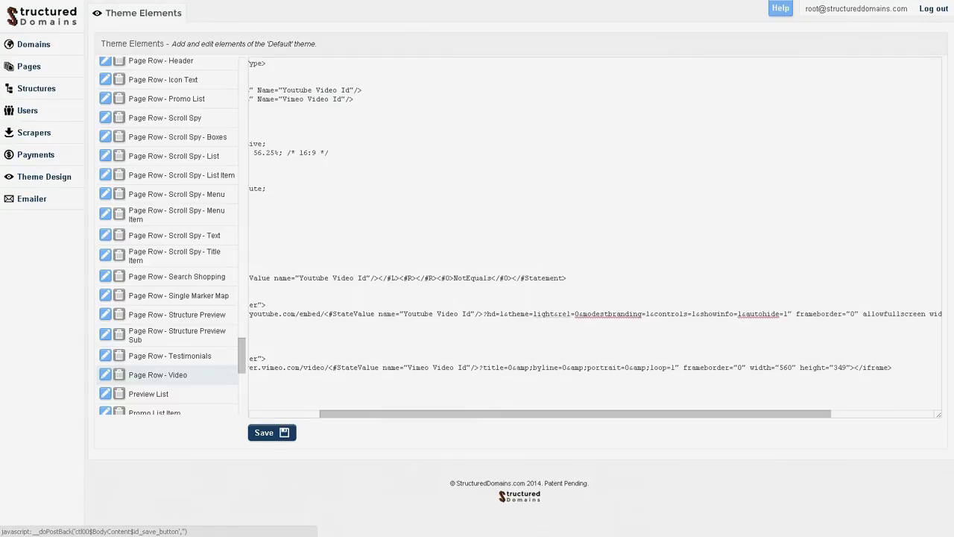
# - Switch to the browser window with the structureddomains.com home page and check the Structured Domains Introduction video
pyautogui.hotkey('alt', 'Tab')
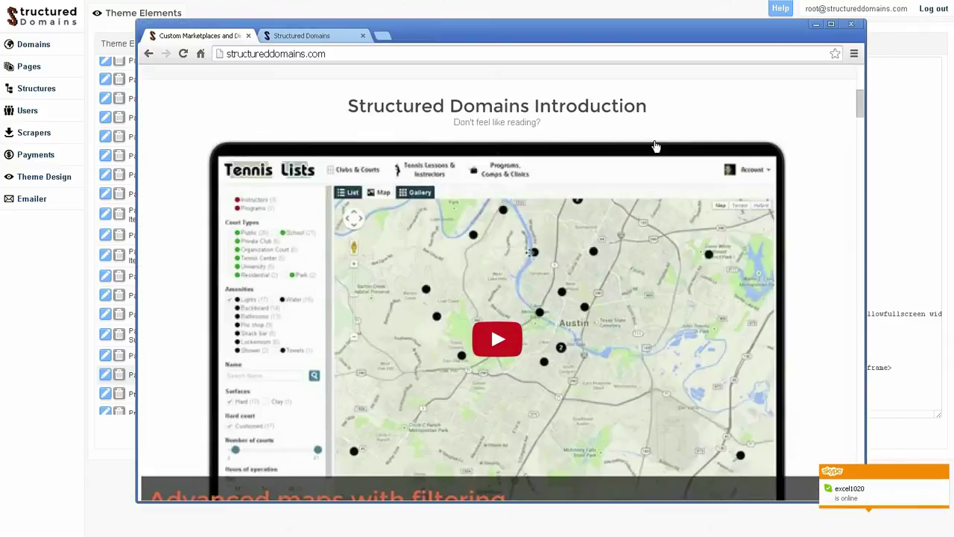
pyautogui.click(861, 81)
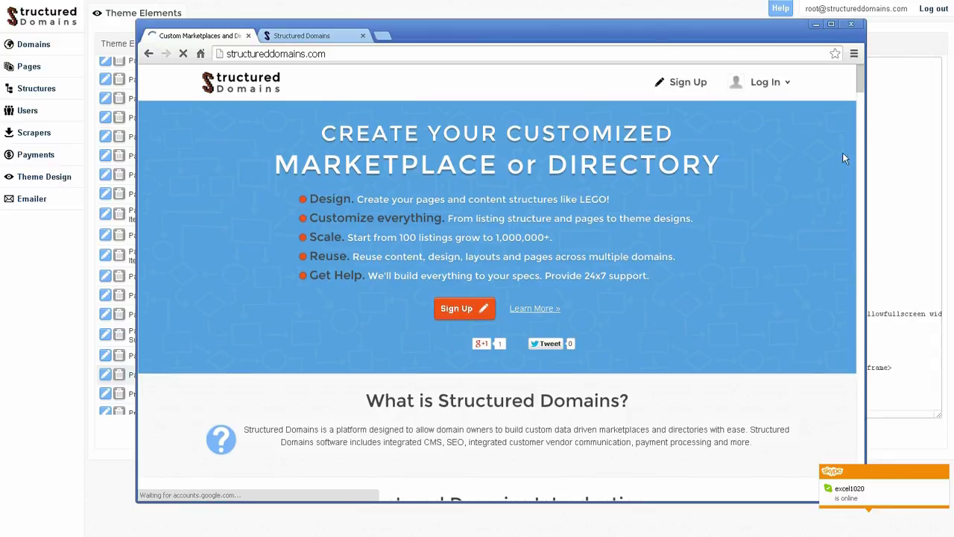
pyautogui.scroll(-5, 859, 81)
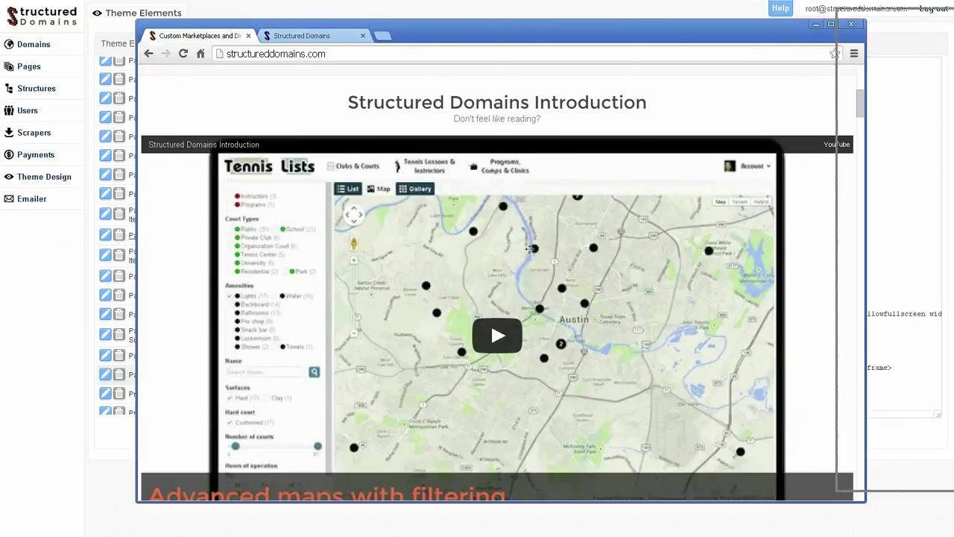
# - Return to Theme Elements, set showinfo back to 0 in the Youtube iframe URL, and save the element
pyautogui.hotkey('alt', 'Tab')
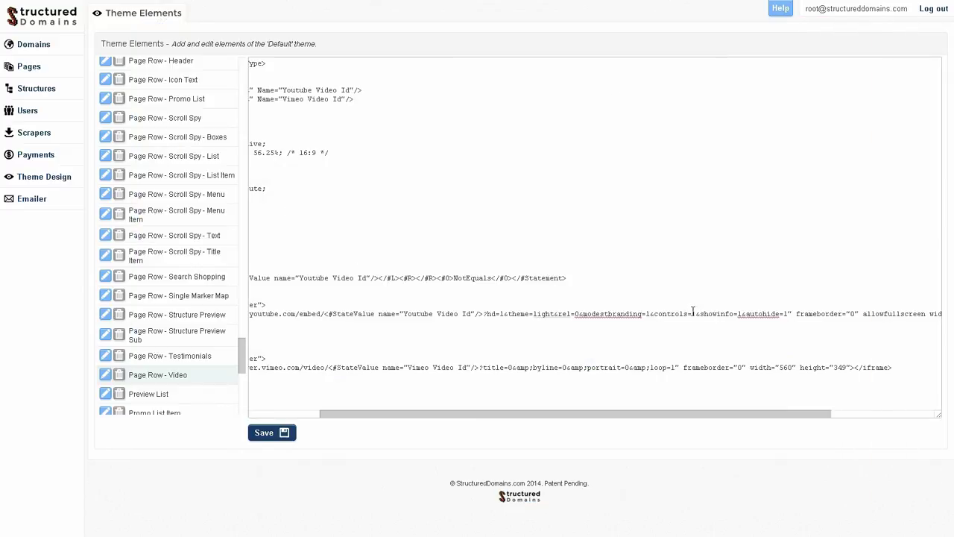
pyautogui.click(740, 314)
pyautogui.press('BackSpace')
pyautogui.write('0')
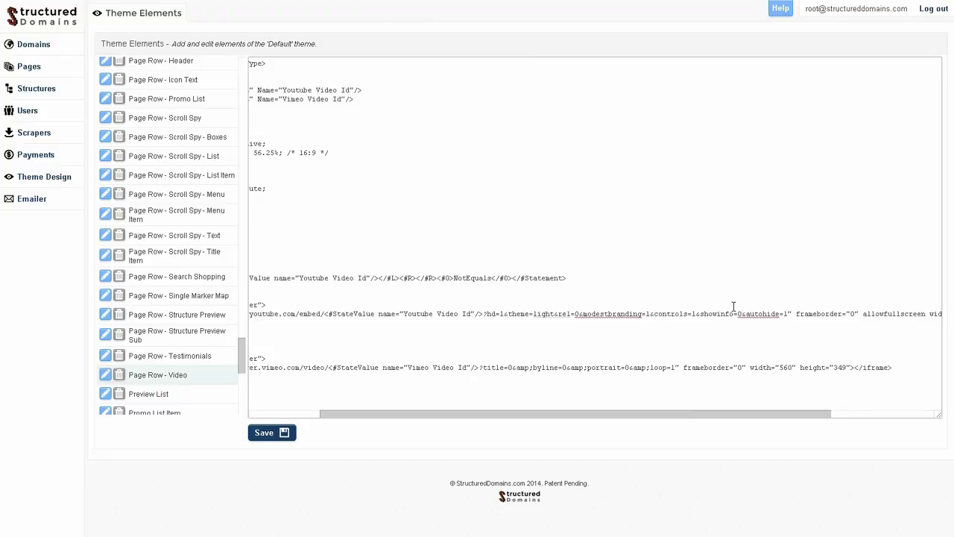
pyautogui.click(265, 432)
pyautogui.click(327, 100)
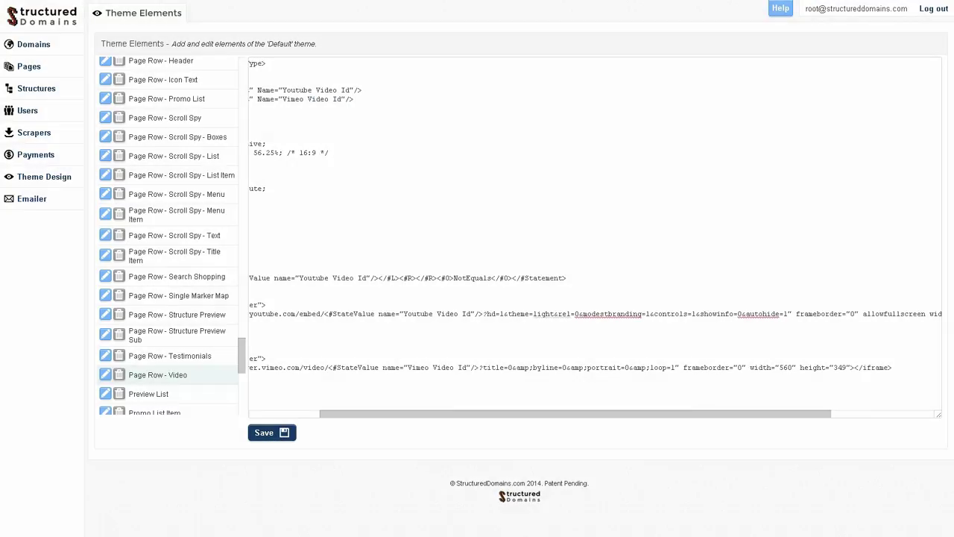
# - Check the Structured Domains Introduction video on the home page again and move that browser window out of view
pyautogui.moveTo(953, 7); pyautogui.dragTo(440, 37)
pyautogui.scroll(5, 293, 149)
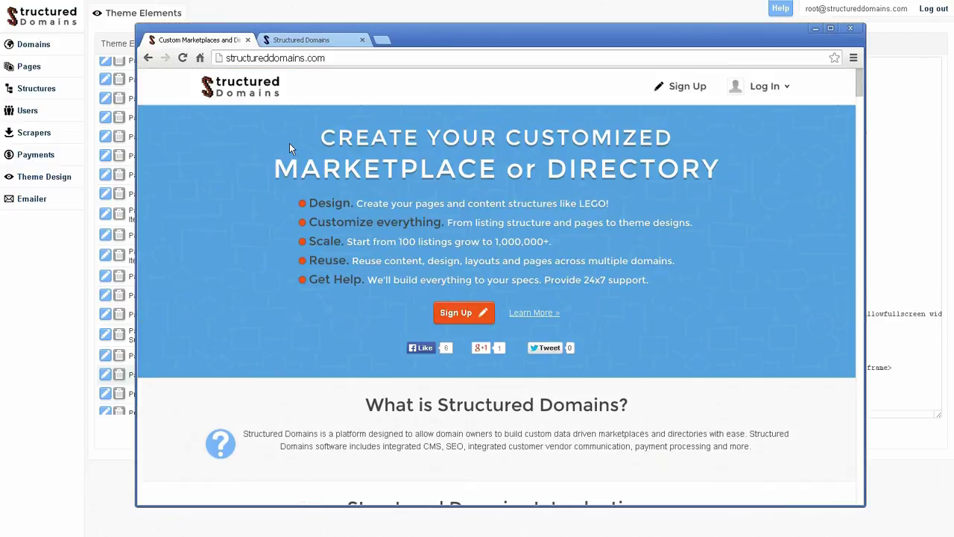
pyautogui.scroll(-5, 267, 170)
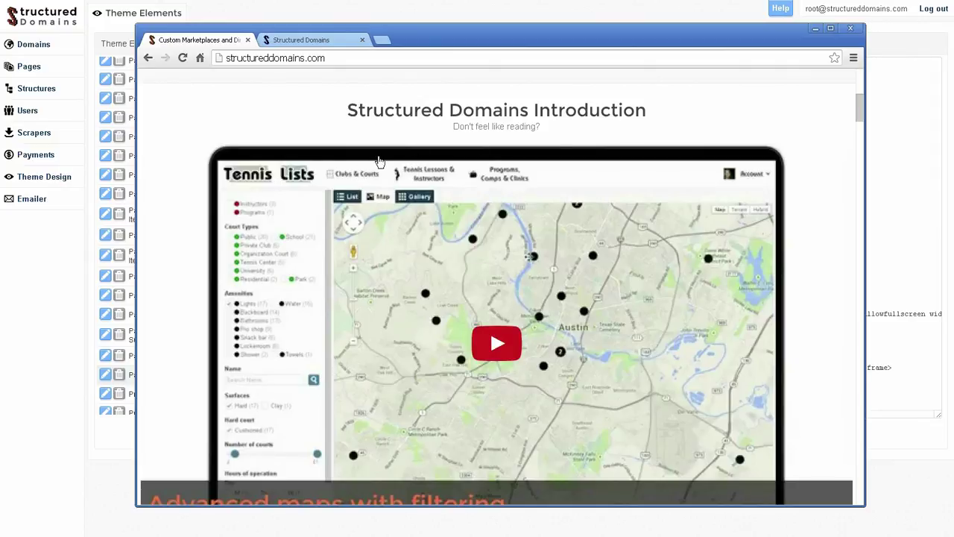
pyautogui.moveTo(437, 32); pyautogui.dragTo(953, 33)
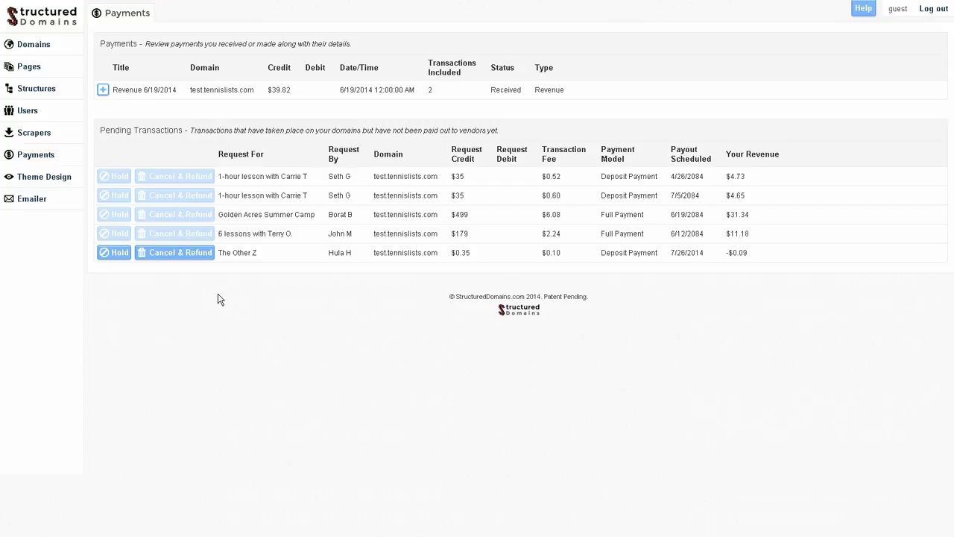
# - Expand the Revenue 6/19/2014 payment to review its included transactions, and collapse it
pyautogui.click(103, 90)
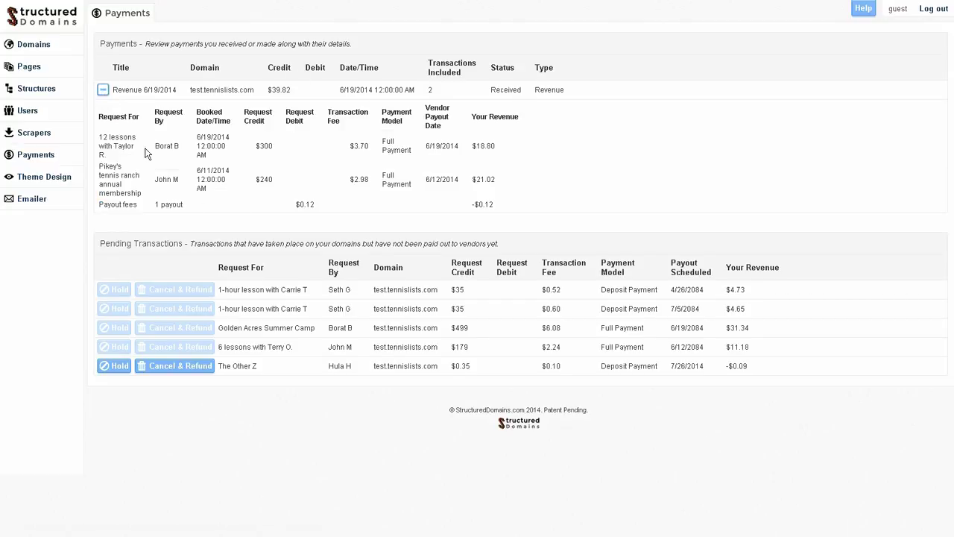
pyautogui.click(103, 90)
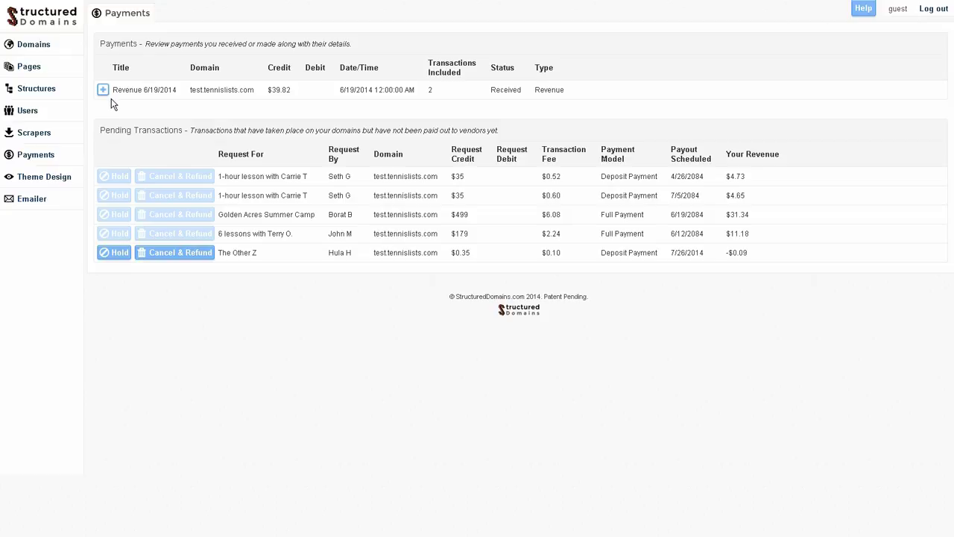
# - Open the First Contact - Instructors email campaign and examine its published-only and not-emailed-yet recipient filters
pyautogui.click(34, 201)
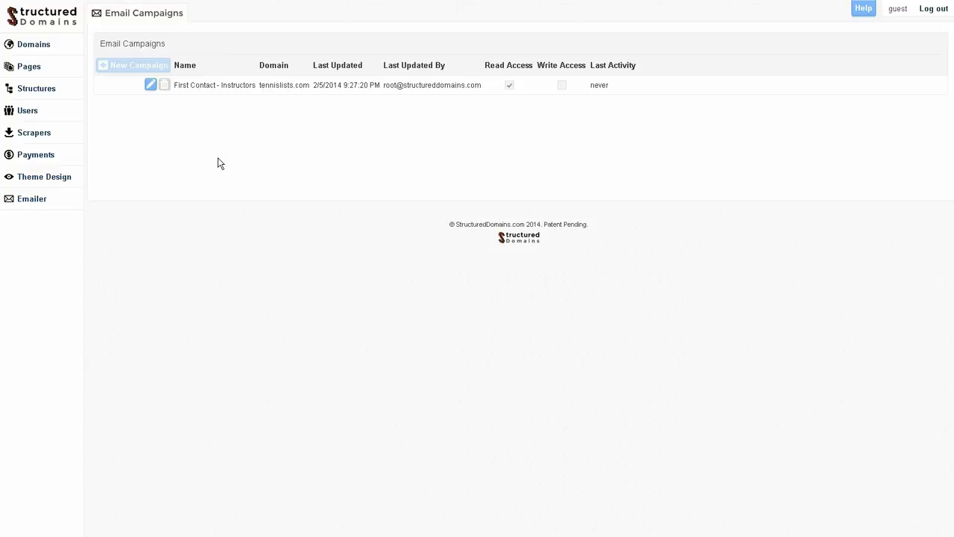
pyautogui.click(211, 87)
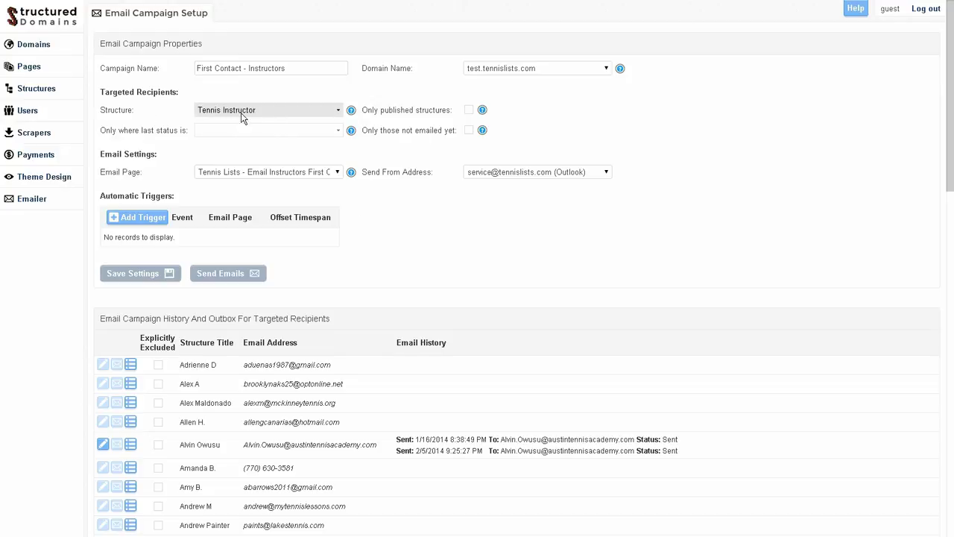
pyautogui.moveTo(365, 109); pyautogui.dragTo(446, 112)
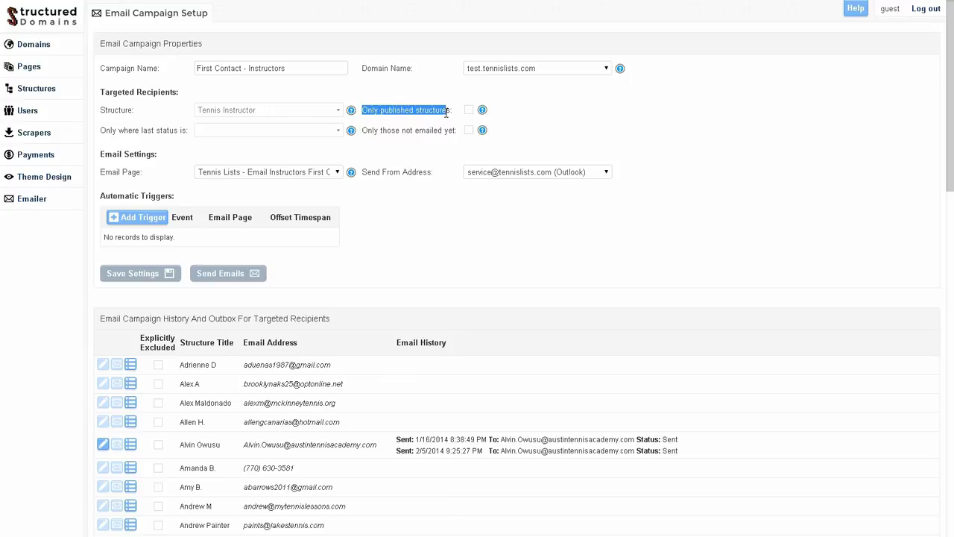
pyautogui.click(410, 147)
pyautogui.moveTo(372, 131); pyautogui.dragTo(446, 132)
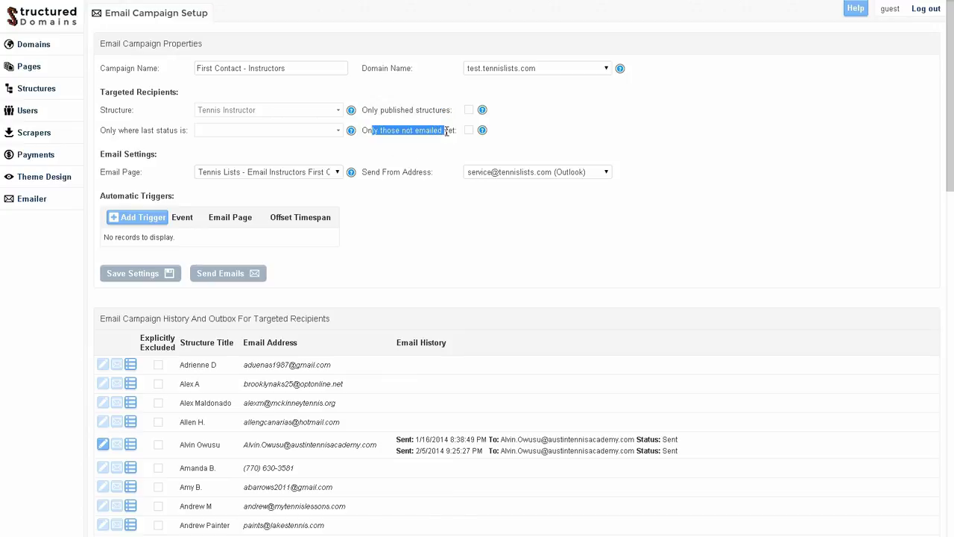
pyautogui.click(410, 158)
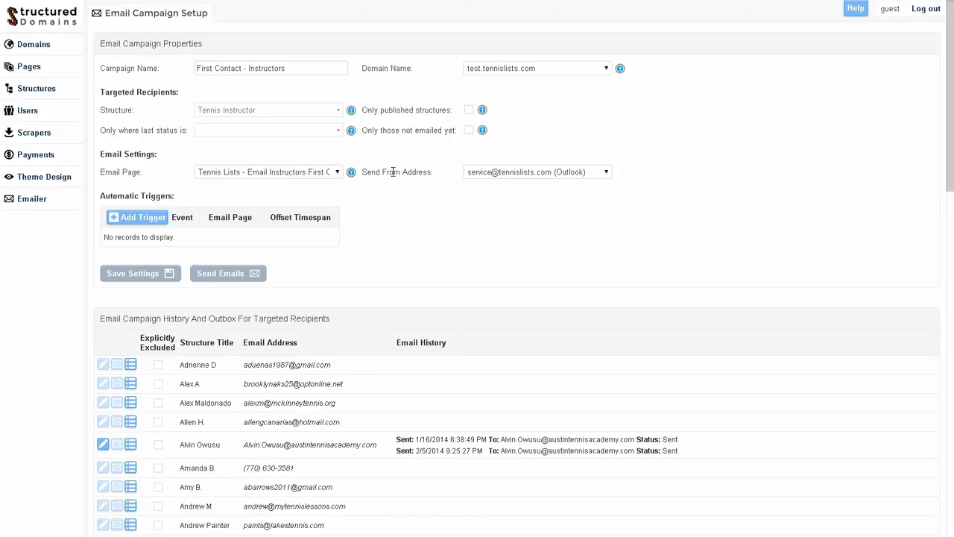
# - Set the campaign's send-from address to the Amazon option and review the targeted recipients' email history
pyautogui.click(507, 173)
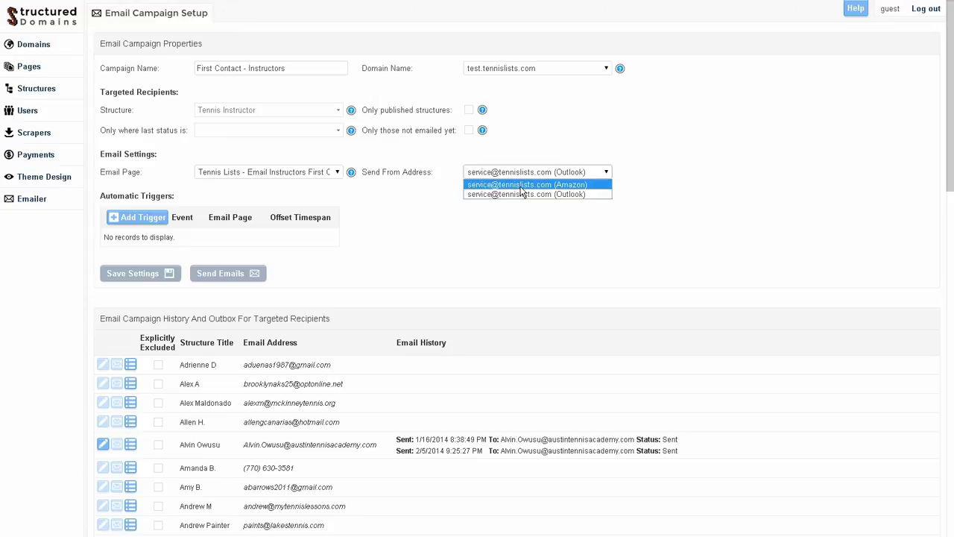
pyautogui.click(523, 185)
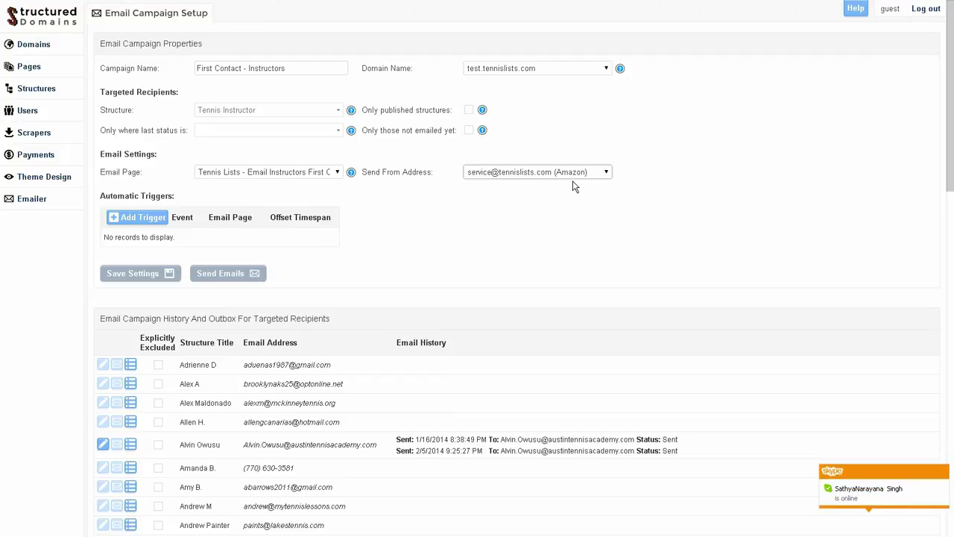
pyautogui.scroll(-3, 102, 276)
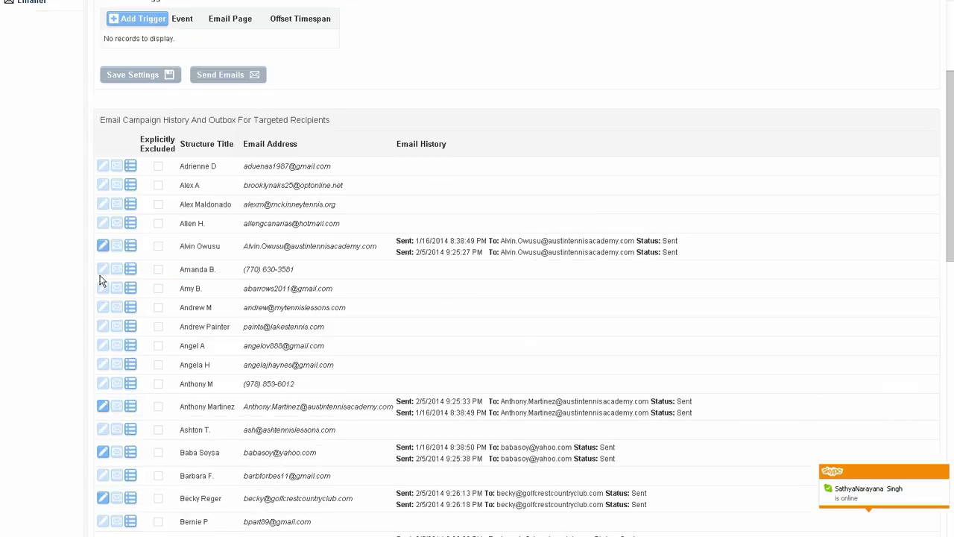
pyautogui.scroll(2, 222, 246)
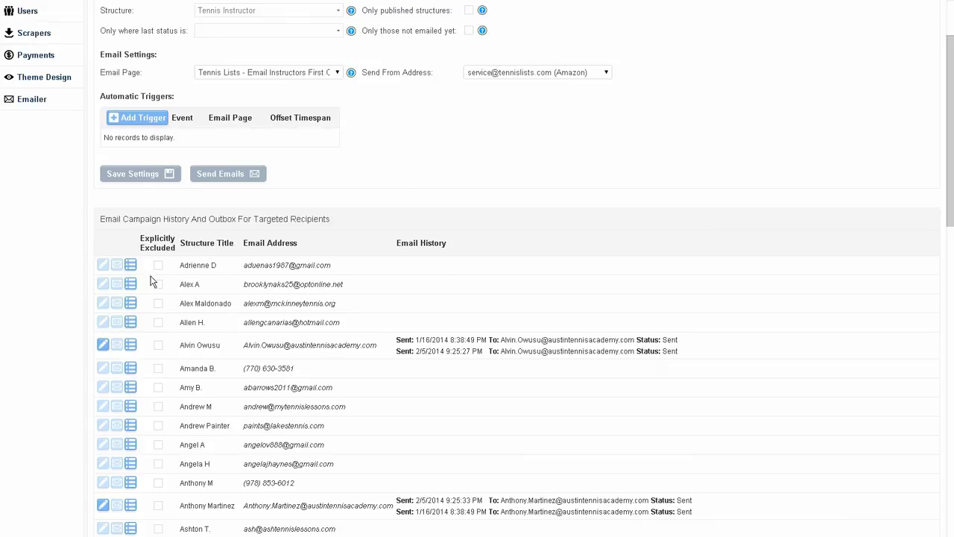
pyautogui.scroll(-2, 164, 519)
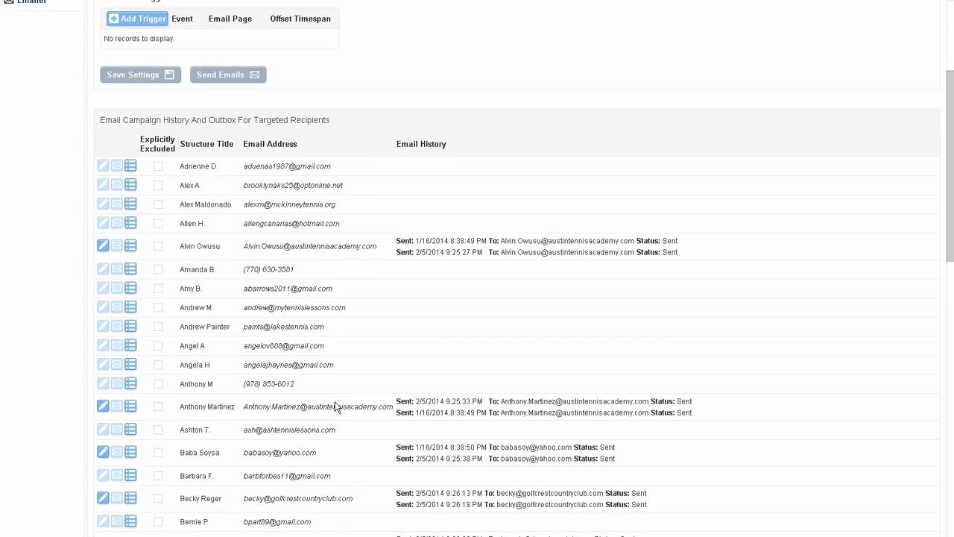
pyautogui.scroll(4, 223, 347)
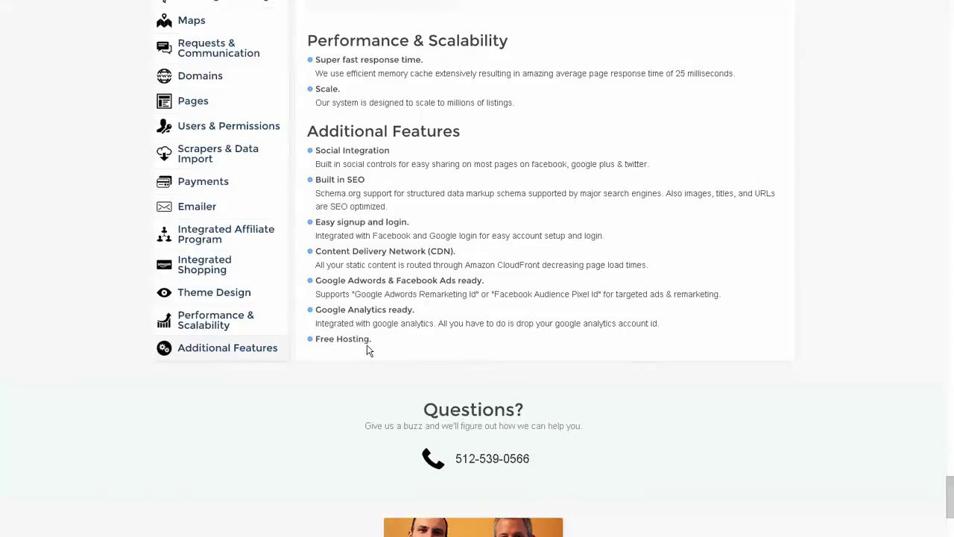
# - Go back up the website from Additional Features to the Example Websites section of Features
pyautogui.moveTo(950, 481); pyautogui.dragTo(951, 138)
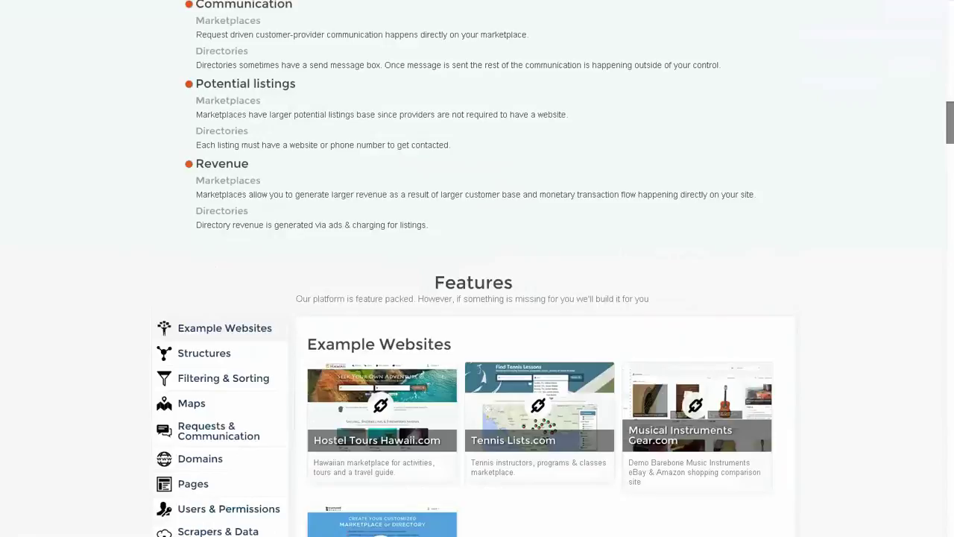